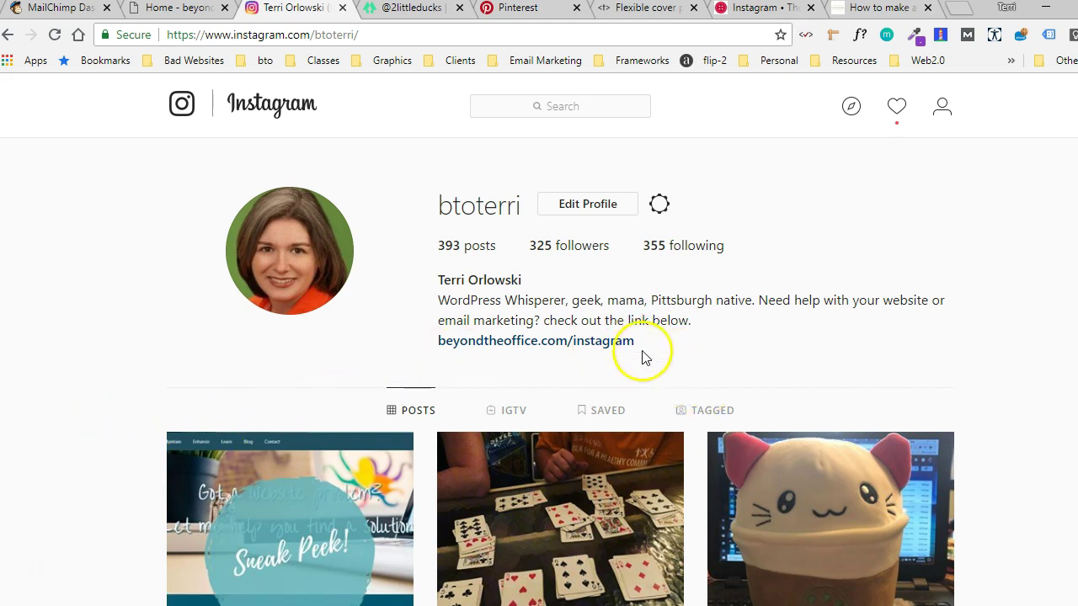
- View the Linktree links page as an example and return to the Instagram profile with its bio link
{"action": "left_click", "coordinate": [411, 8]}
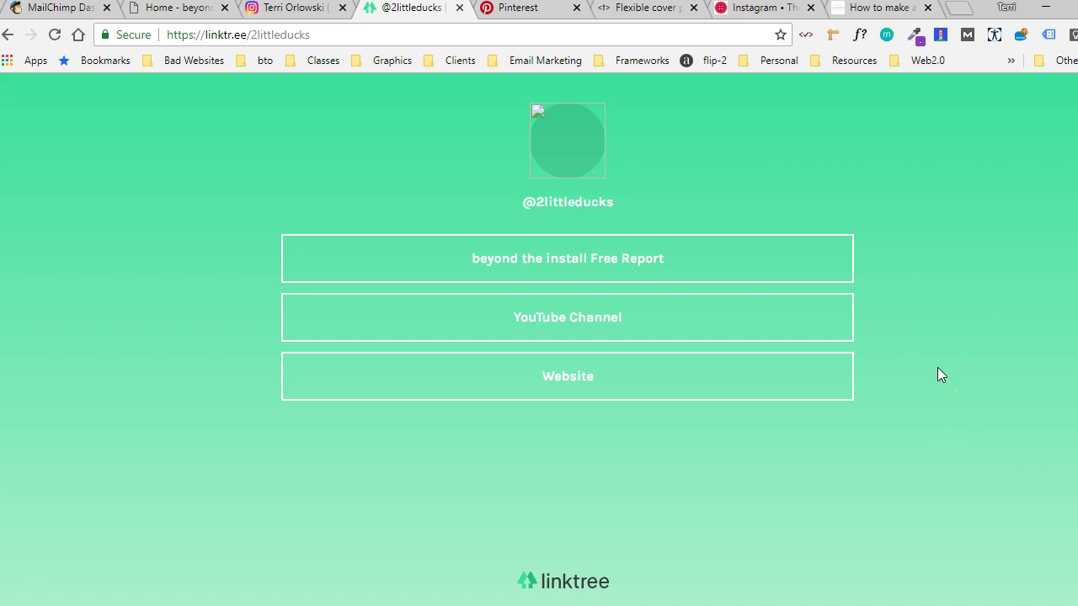
{"action": "left_click", "coordinate": [281, 9]}
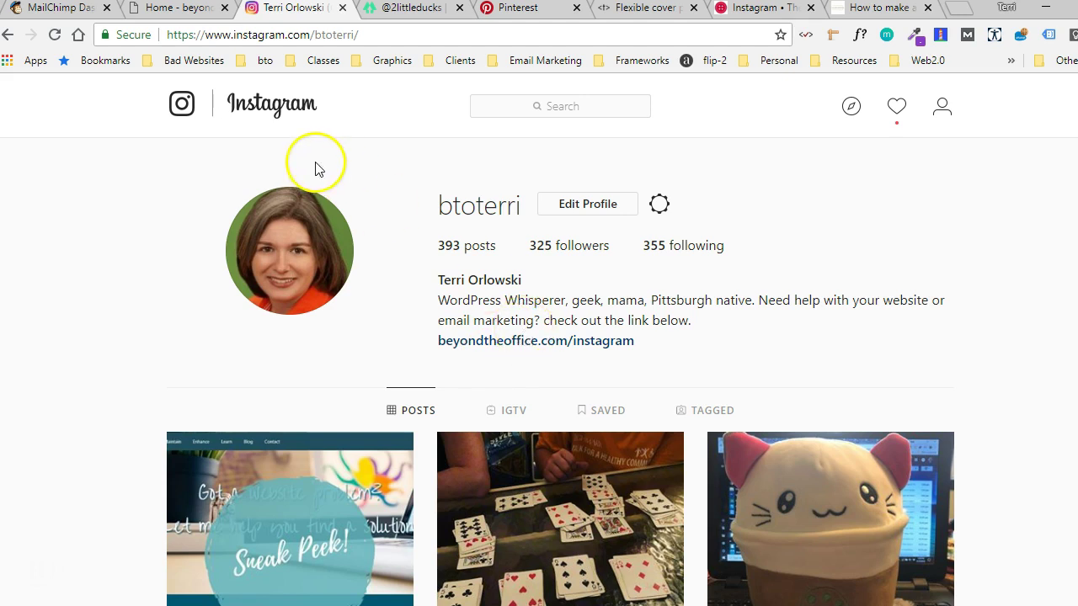
- Switch to MailChimp, open the campaigns and start creating a new landing page
{"action": "left_click", "coordinate": [57, 10]}
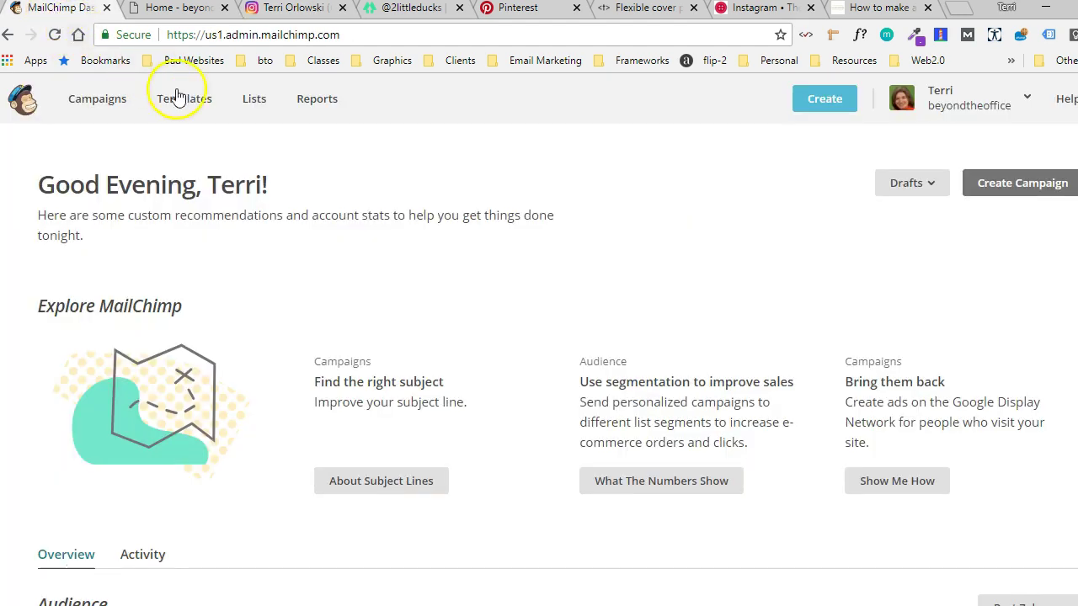
{"action": "left_click", "coordinate": [350, 170]}
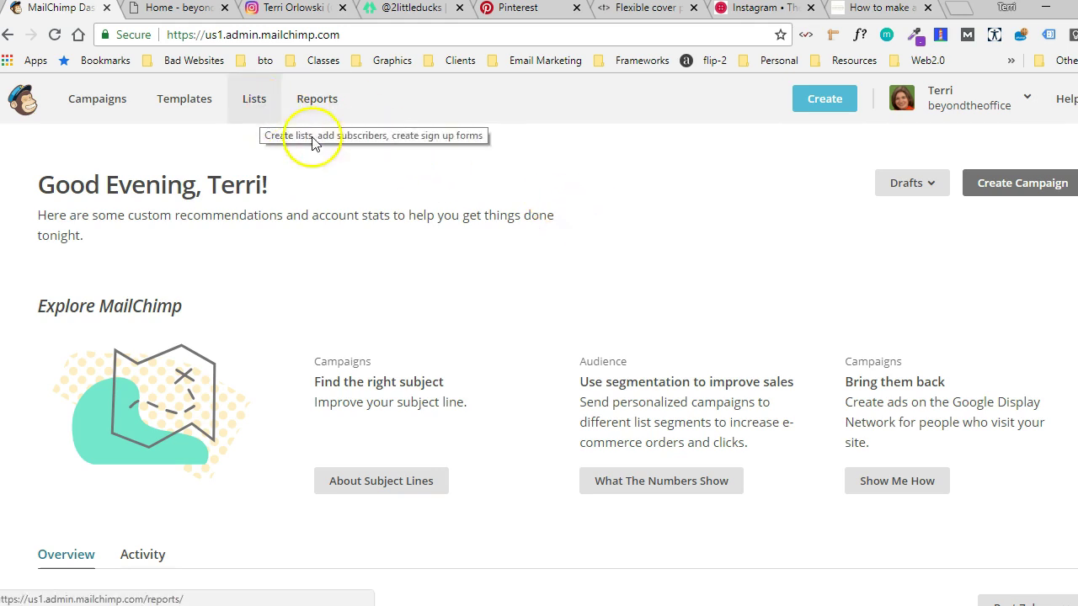
{"action": "left_click", "coordinate": [88, 102]}
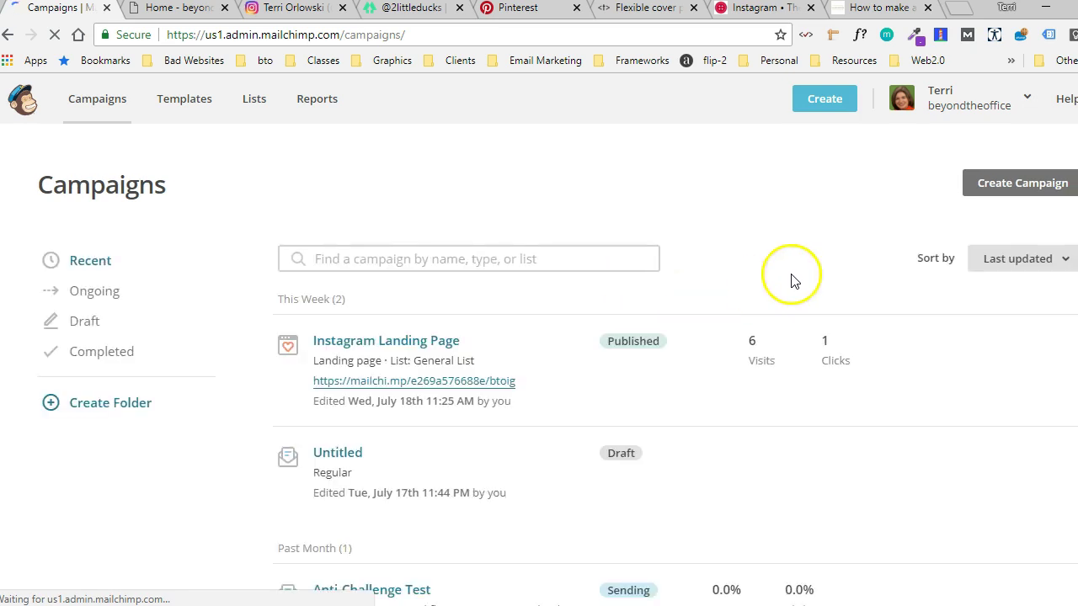
{"action": "left_click", "coordinate": [826, 111]}
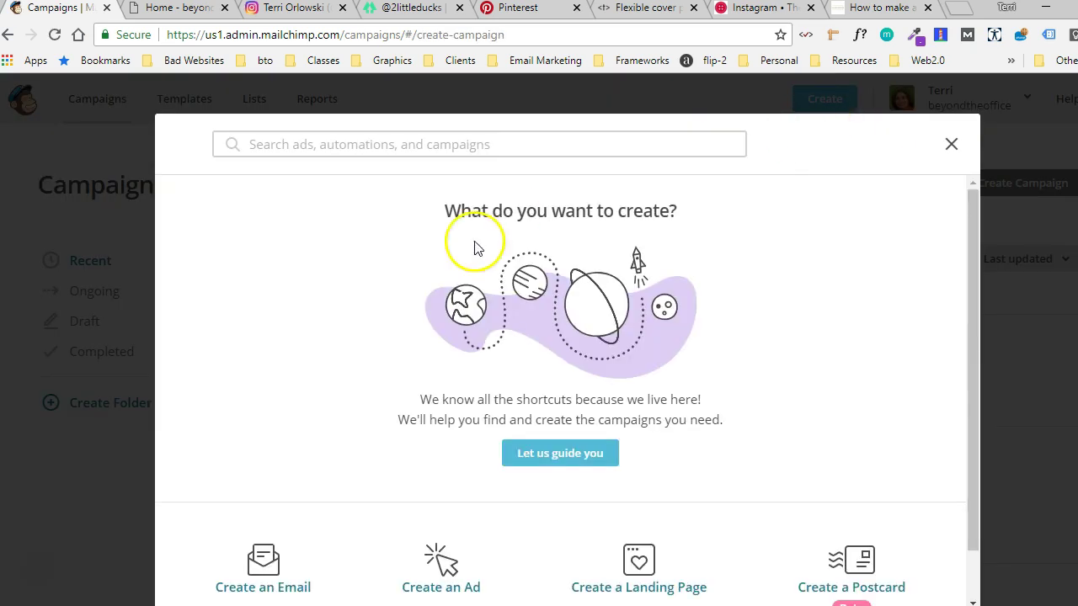
{"action": "left_click", "coordinate": [655, 571]}
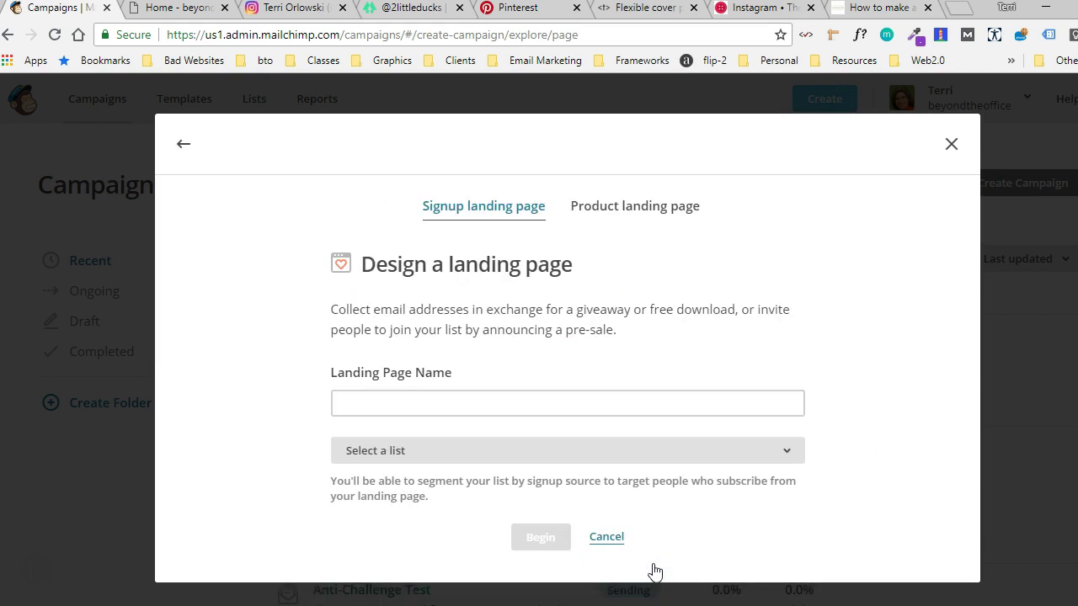
- Name the signup landing page "Instagram Demo", assign it to General List and begin designing it
{"action": "left_click", "coordinate": [480, 401]}
{"action": "type", "text": "I"}
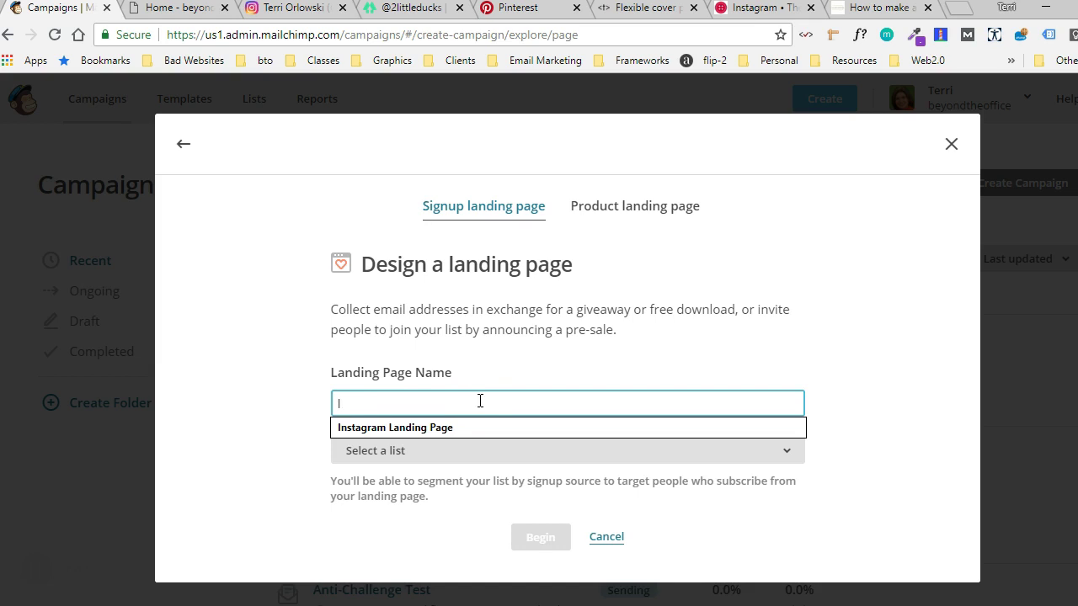
{"action": "type", "text": "Nstagra "}
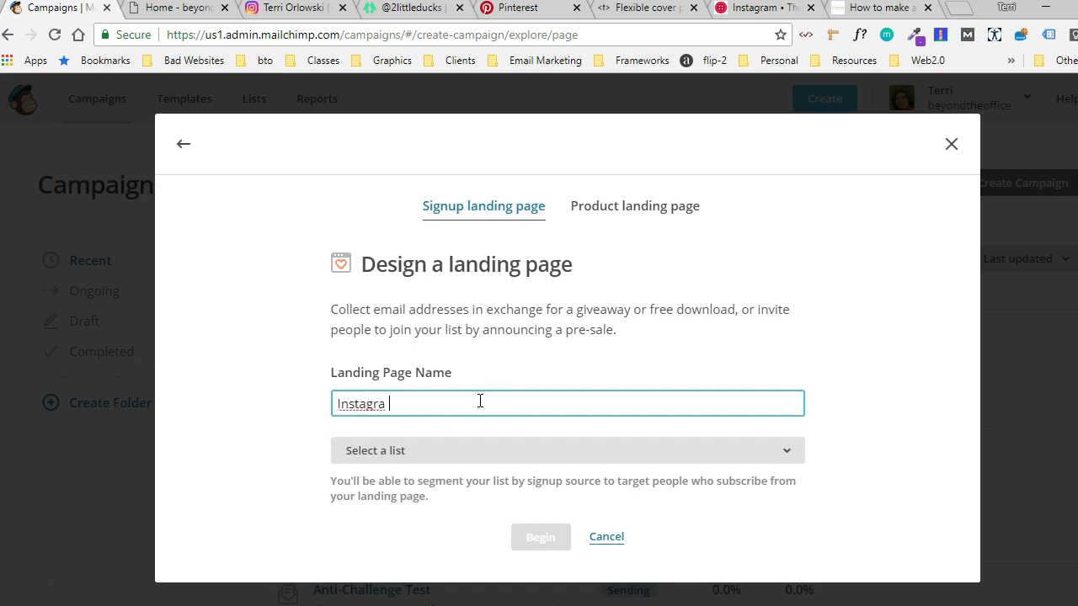
{"action": "type", "text": "m Delmo"}
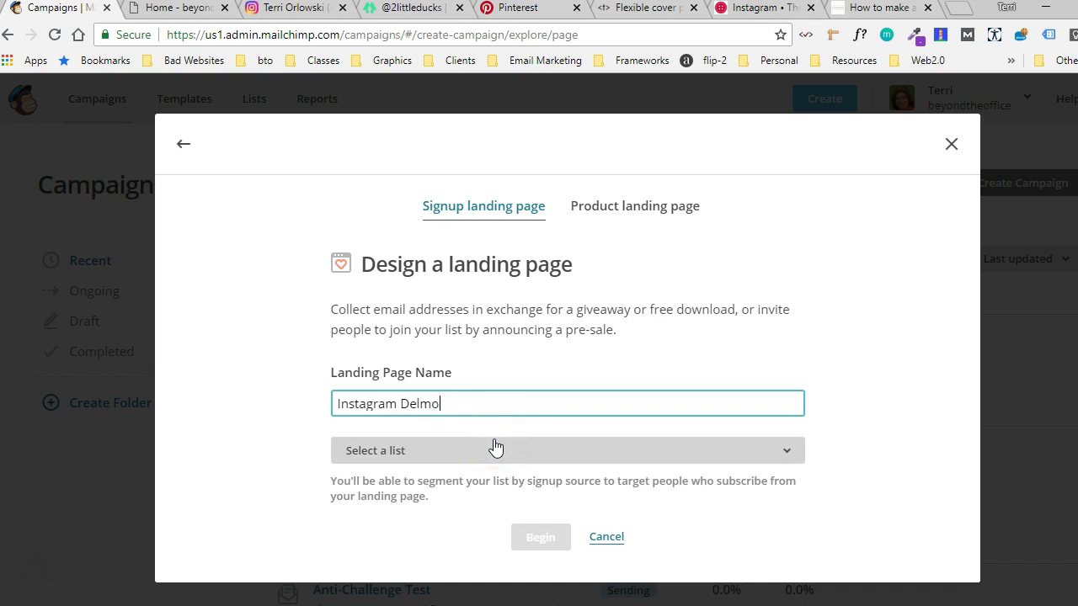
{"action": "left_click", "coordinate": [413, 404]}
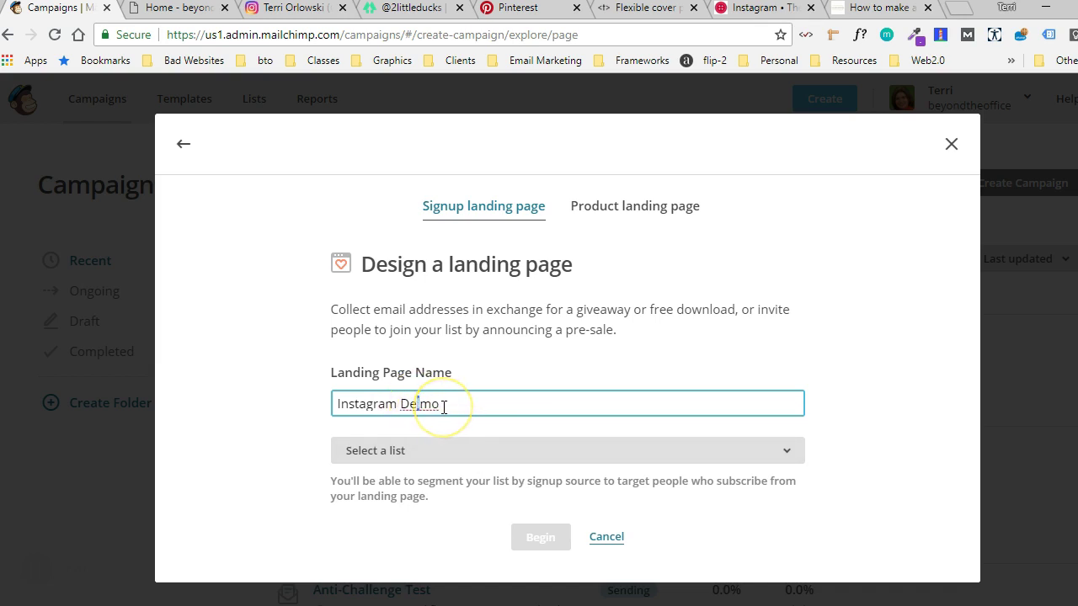
{"action": "left_click", "coordinate": [428, 448]}
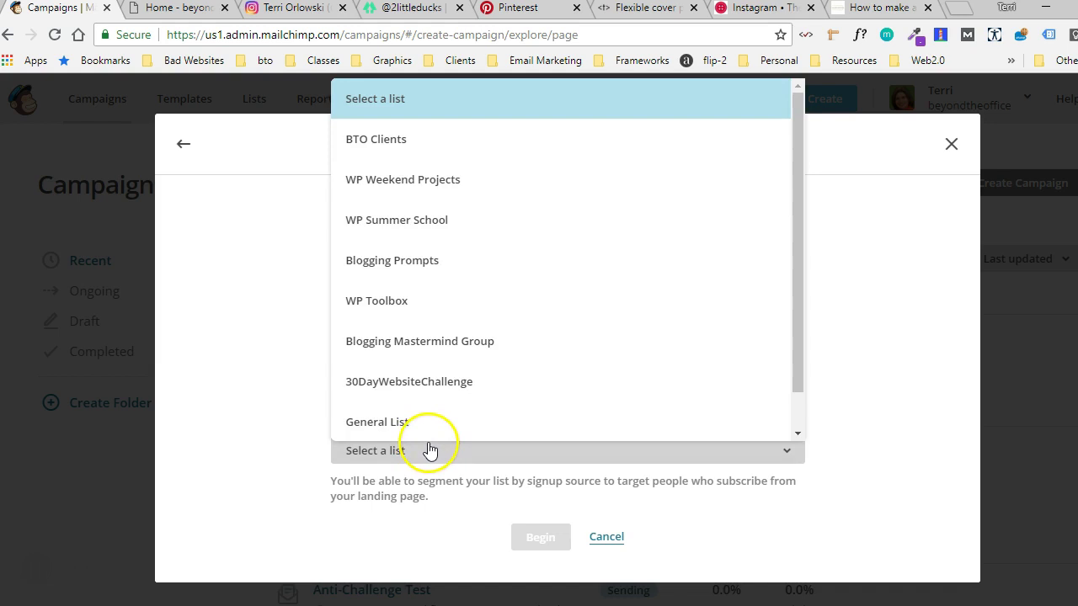
{"action": "left_click", "coordinate": [385, 420]}
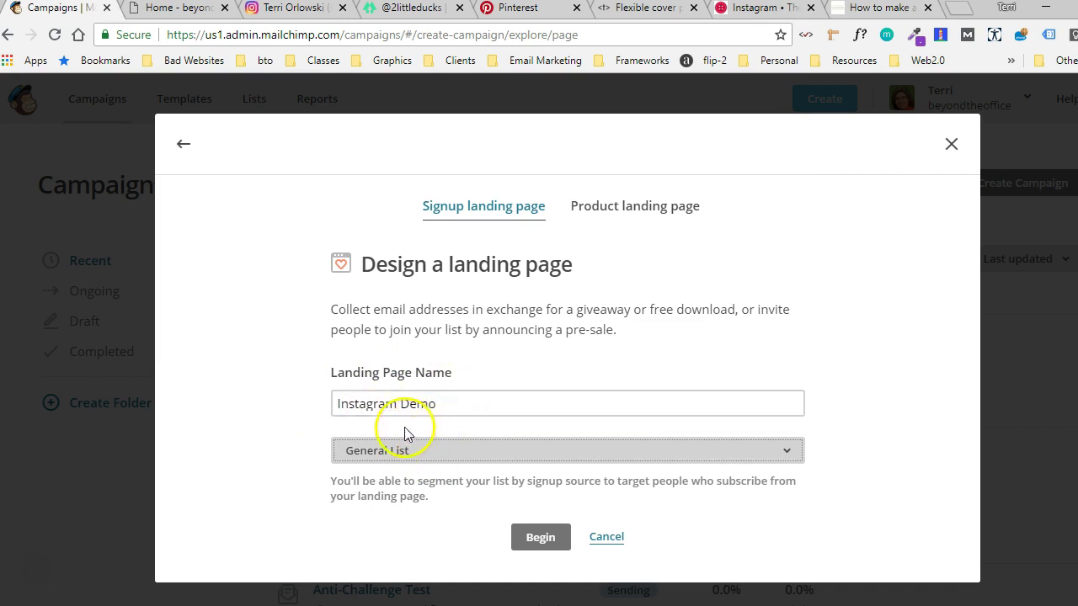
{"action": "left_click", "coordinate": [549, 543]}
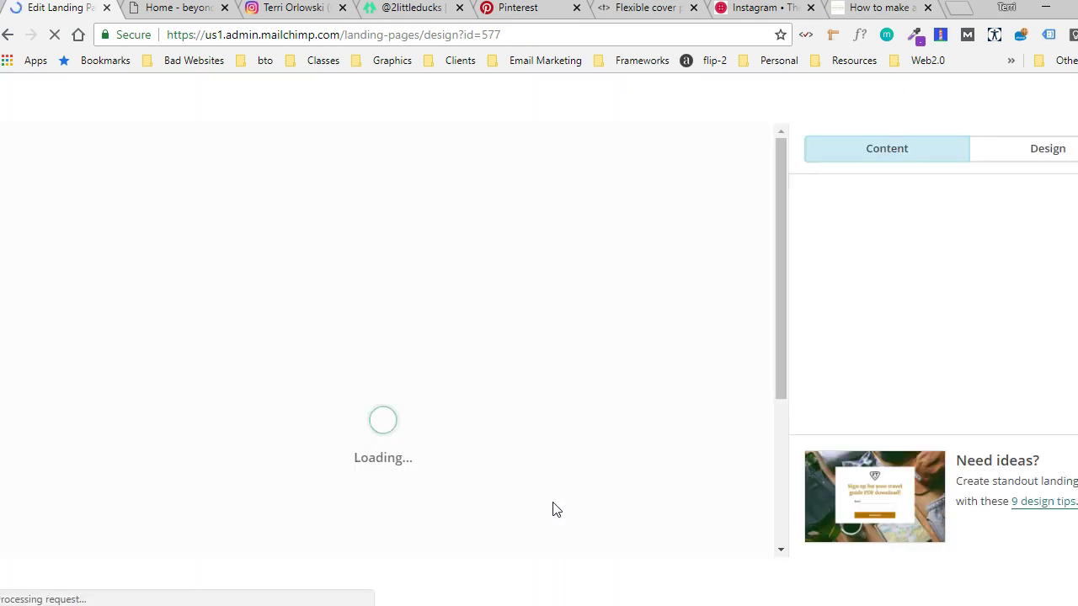
{"action": "left_click", "coordinate": [561, 505]}
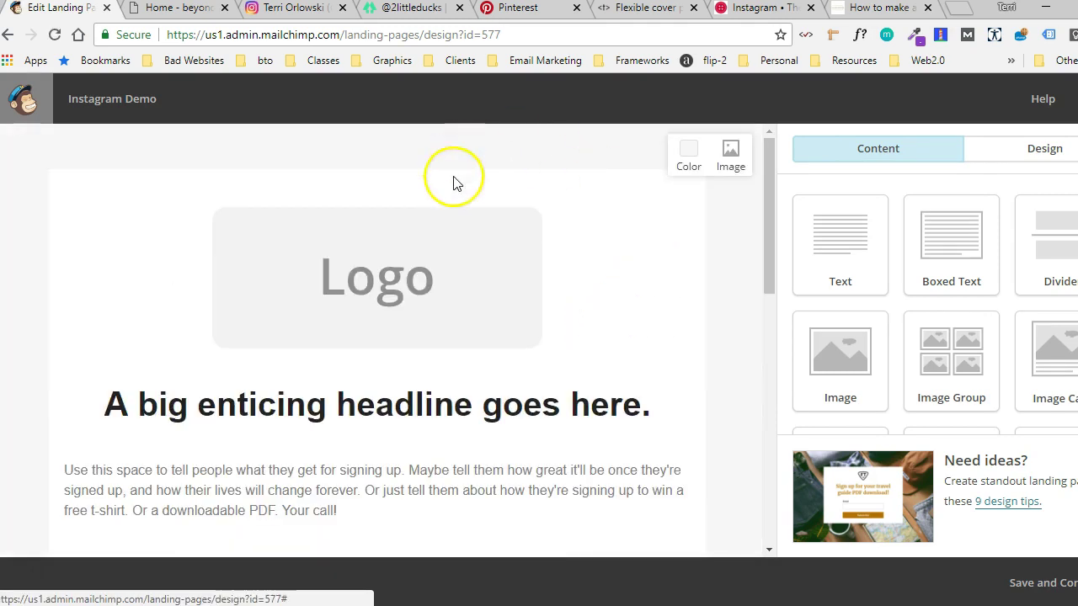
- Look over the default landing page layout and compare it with the Linktree links page
{"action": "scroll", "coordinate": [742, 313], "scroll_direction": "down", "scroll_amount": 5}
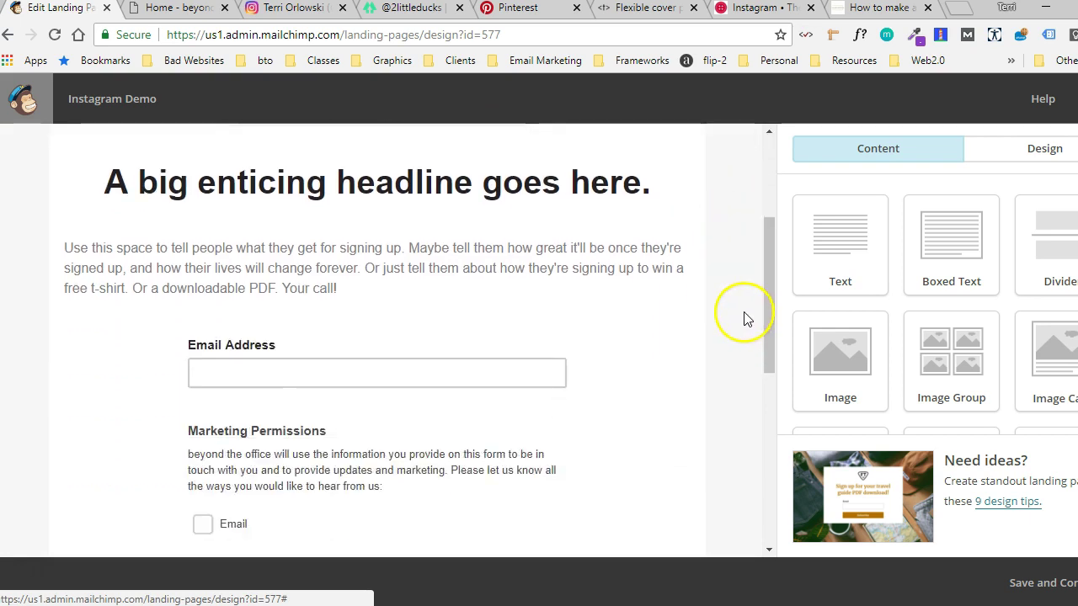
{"action": "scroll", "coordinate": [750, 320], "scroll_direction": "up", "scroll_amount": 6}
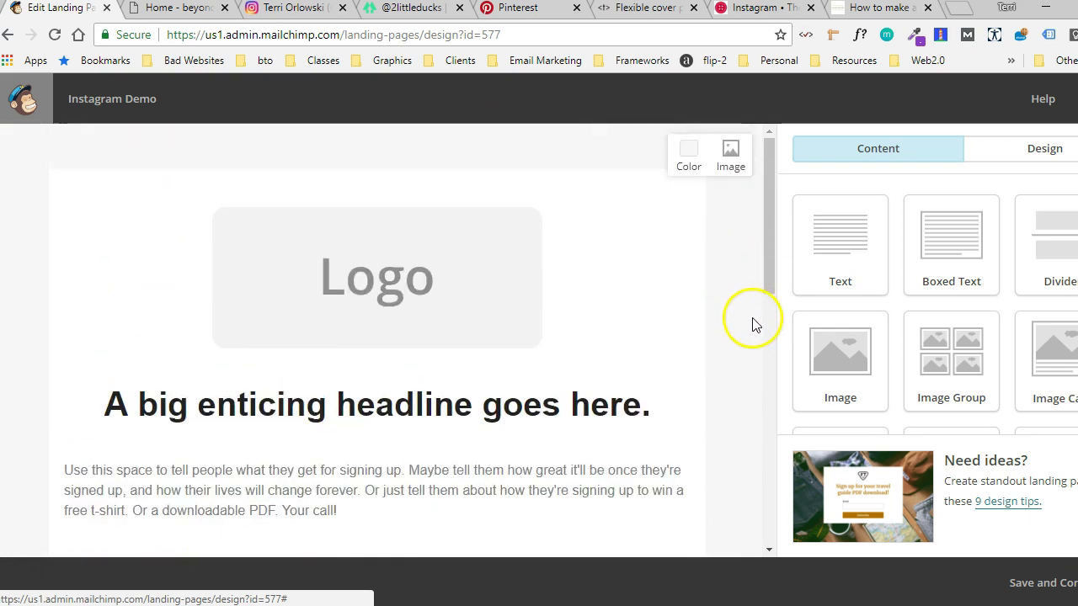
{"action": "left_click", "coordinate": [426, 10]}
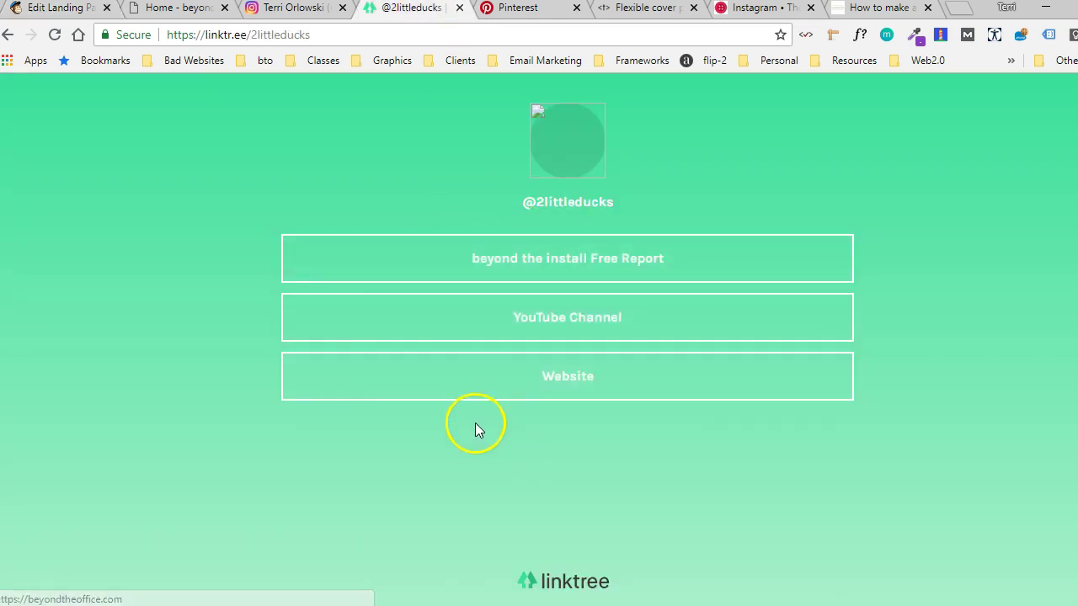
{"action": "left_click", "coordinate": [282, 10]}
{"action": "left_click", "coordinate": [74, 10]}
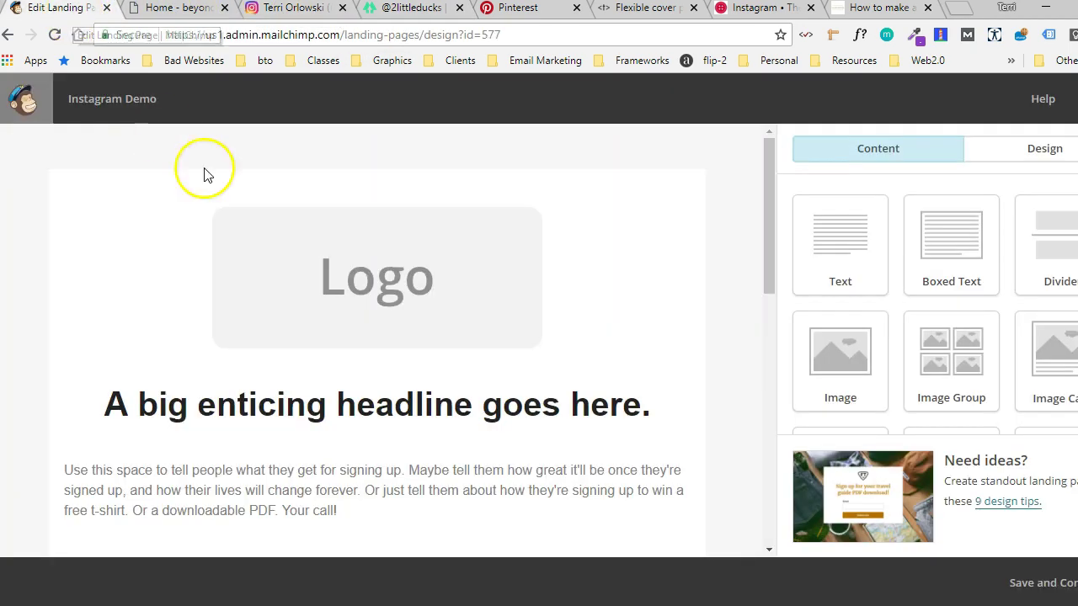
- Set the landing page's background color to white (#ffffff)
{"action": "left_click", "coordinate": [687, 162]}
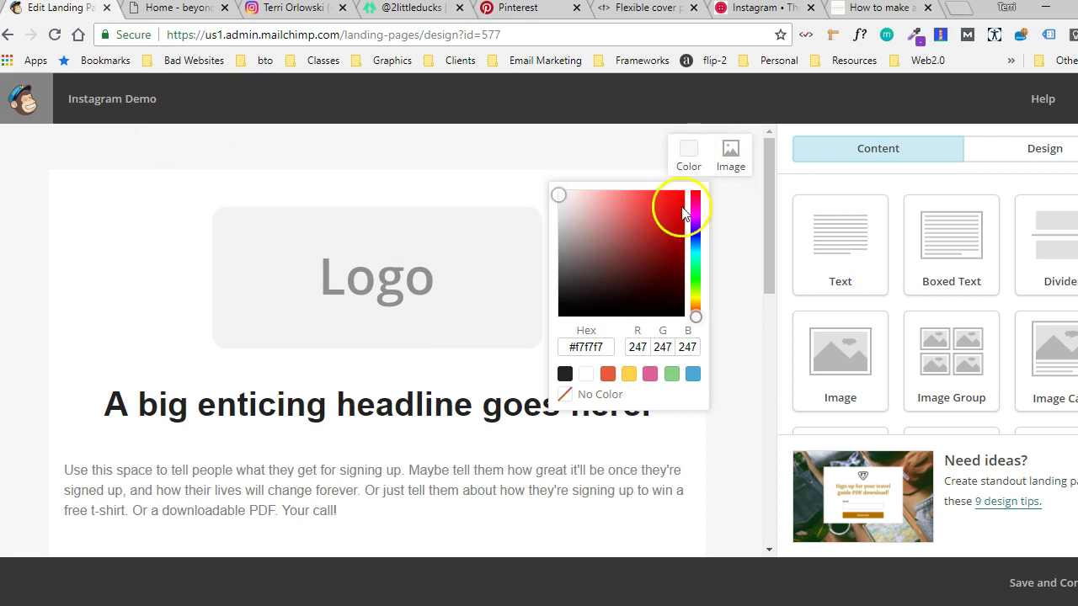
{"action": "left_click", "coordinate": [586, 376]}
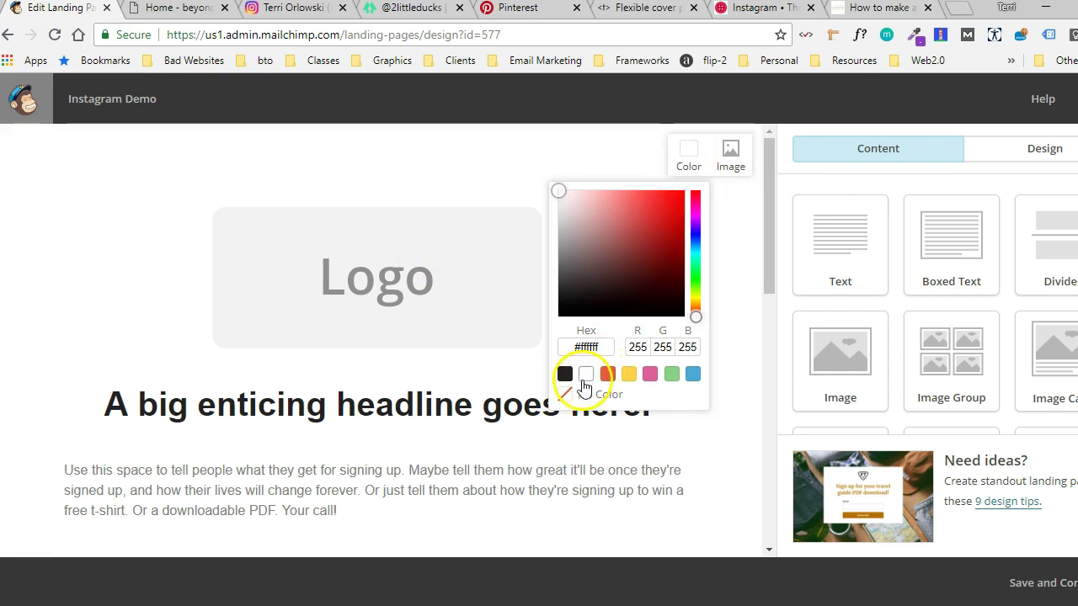
- Replace the logo placeholder with Twitter Header.png, set its margins to edge to edge and save the block
{"action": "left_click", "coordinate": [390, 278]}
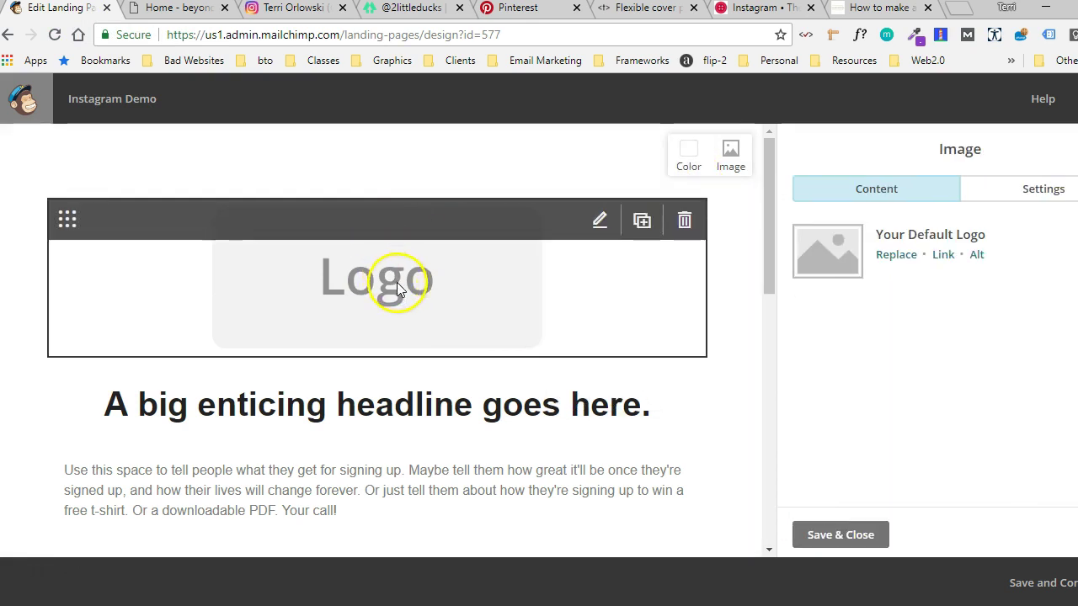
{"action": "left_click", "coordinate": [907, 259]}
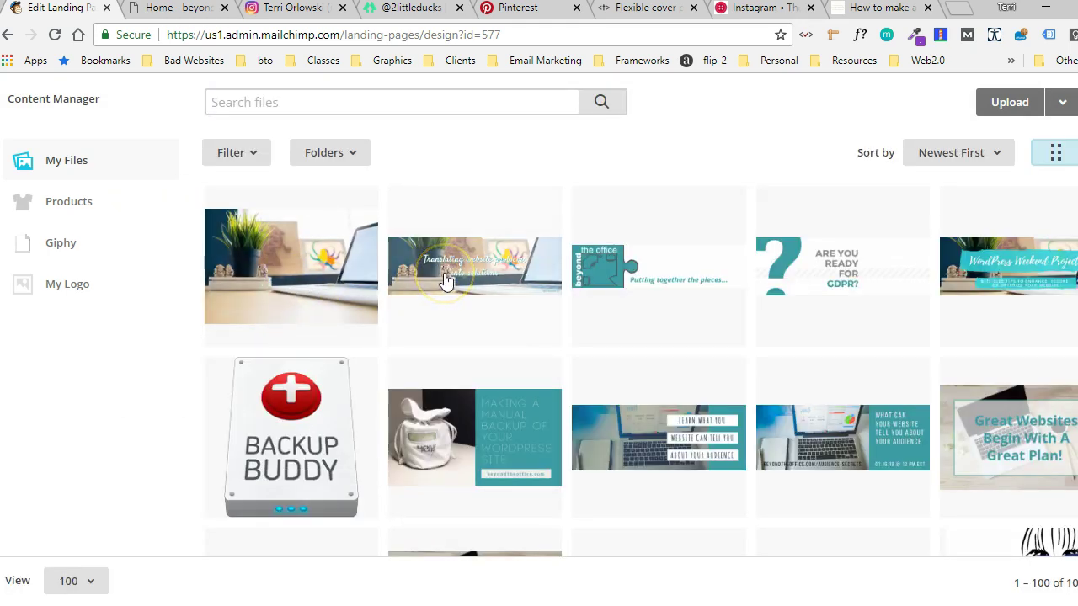
{"action": "left_click", "coordinate": [446, 280]}
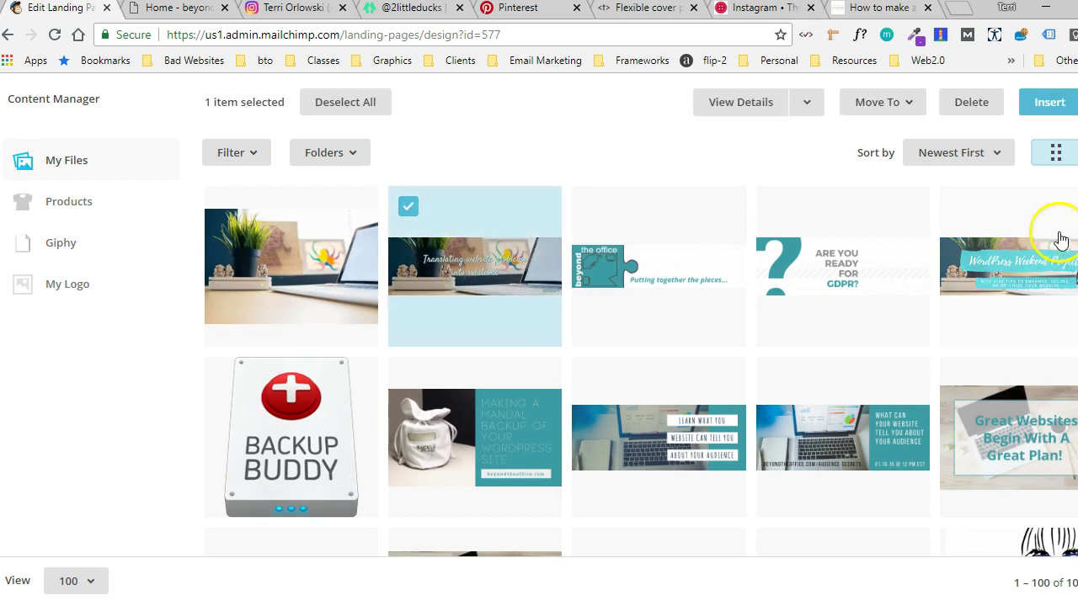
{"action": "left_click", "coordinate": [1047, 105]}
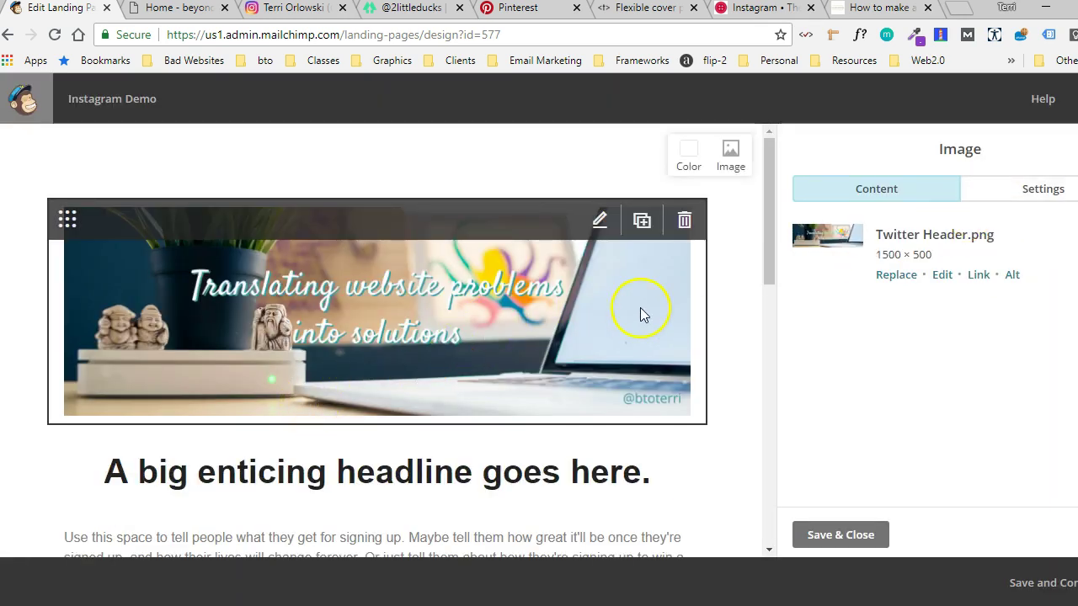
{"action": "left_click", "coordinate": [1042, 190]}
{"action": "left_click", "coordinate": [803, 379]}
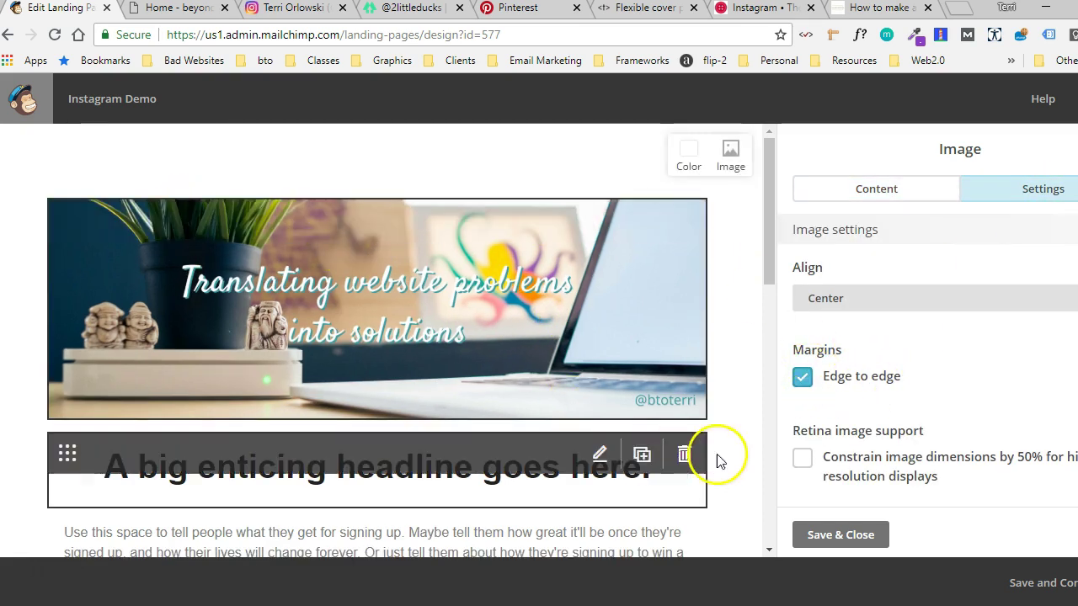
{"action": "left_click", "coordinate": [838, 534]}
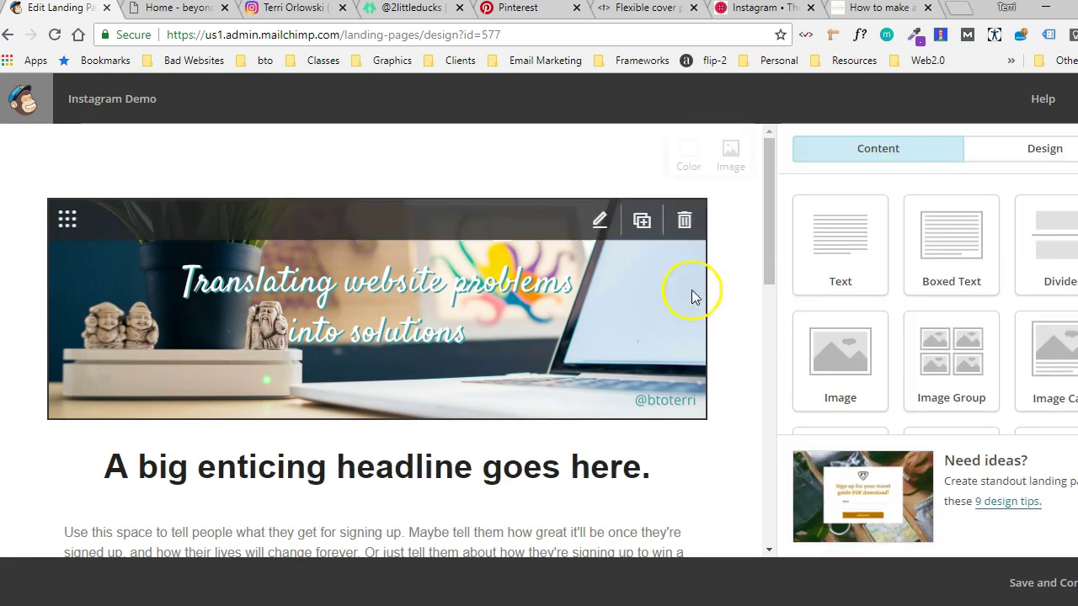
- Delete the headline block below the header image
{"action": "scroll", "coordinate": [729, 348], "scroll_direction": "down", "scroll_amount": 1}
{"action": "scroll", "coordinate": [729, 349], "scroll_direction": "down", "scroll_amount": 2}
{"action": "mouse_move", "coordinate": [660, 214]}
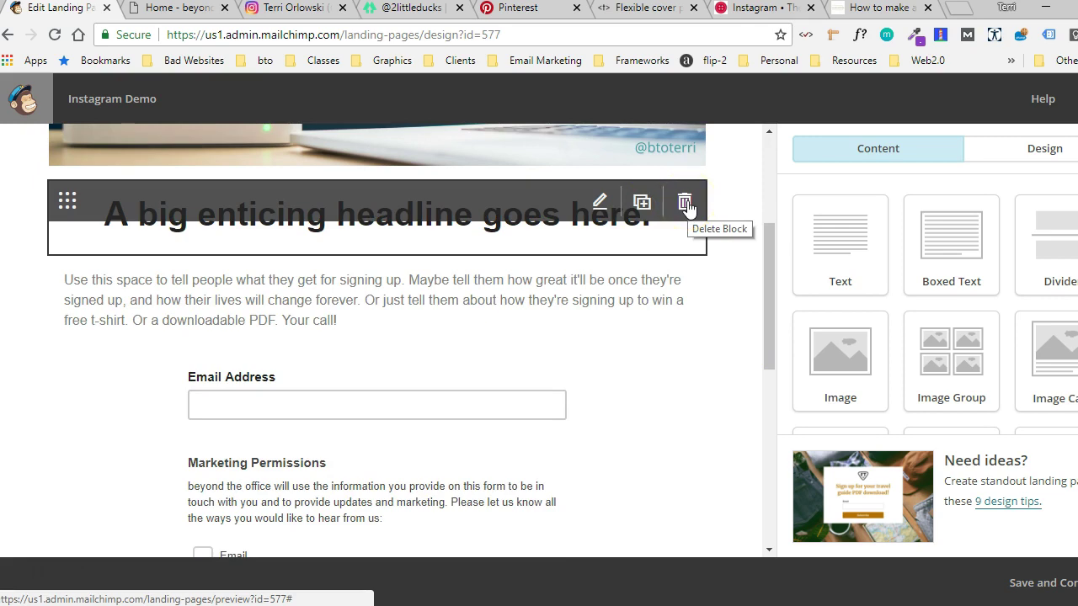
{"action": "left_click", "coordinate": [686, 204]}
{"action": "left_click", "coordinate": [390, 412]}
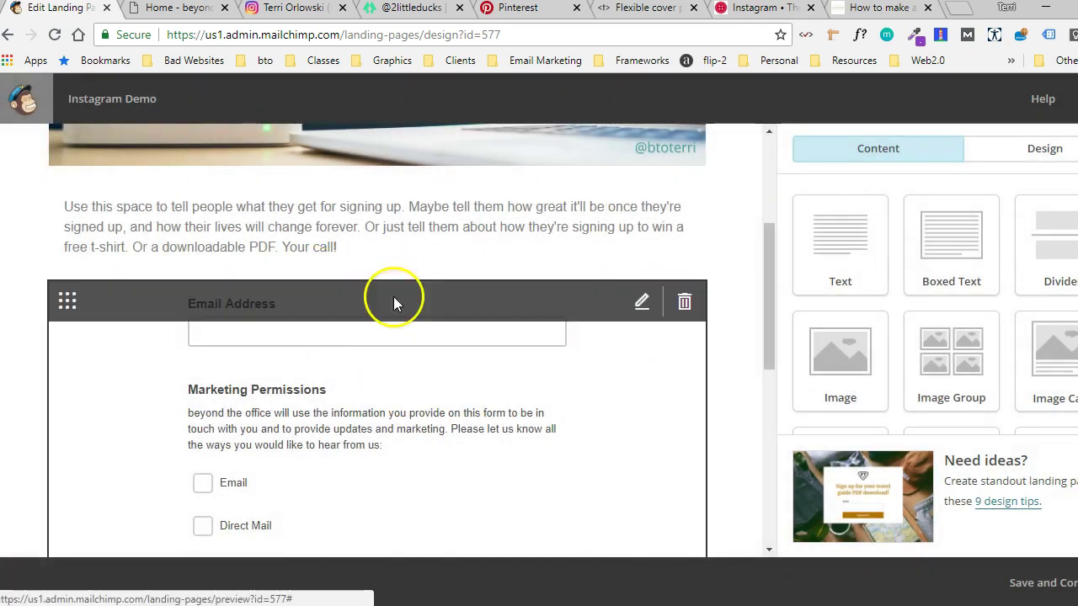
- Delete the signup form block containing the email address and marketing permissions
{"action": "scroll", "coordinate": [590, 337], "scroll_direction": "down", "scroll_amount": 1}
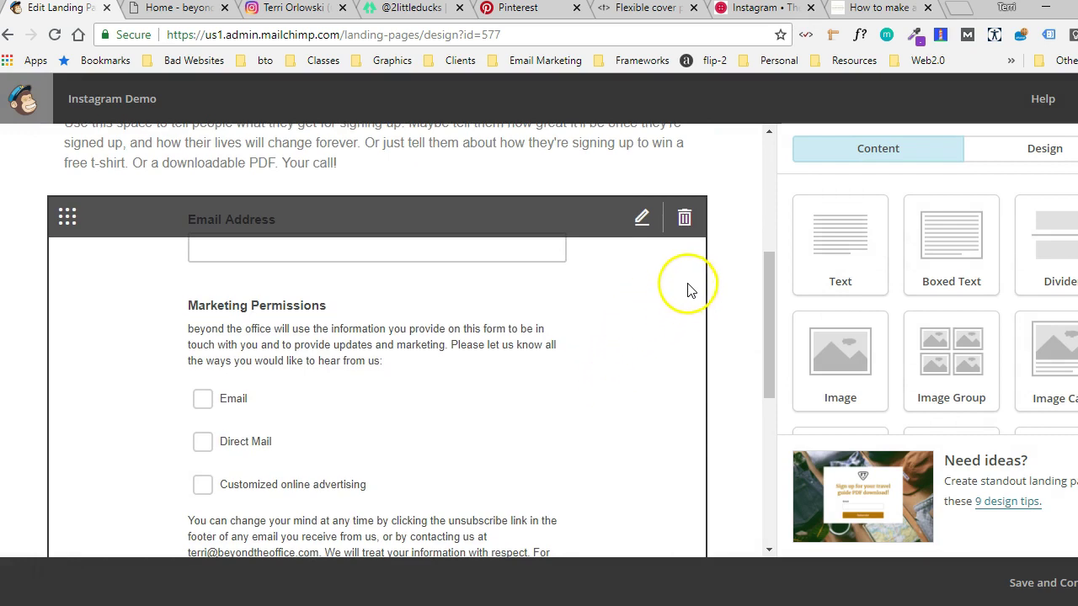
{"action": "left_click", "coordinate": [687, 217]}
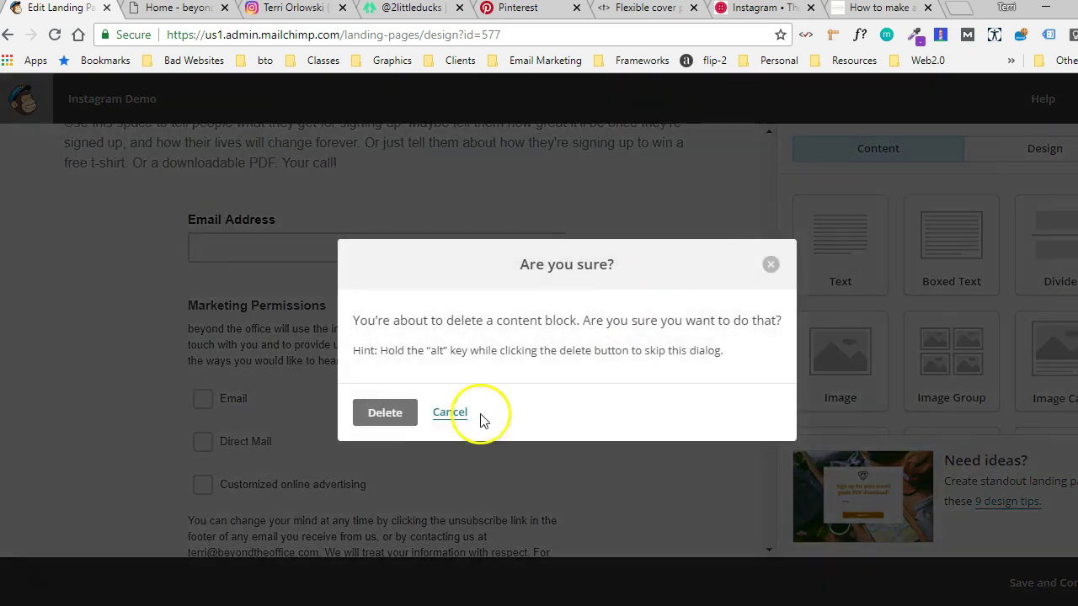
{"action": "left_click", "coordinate": [385, 413]}
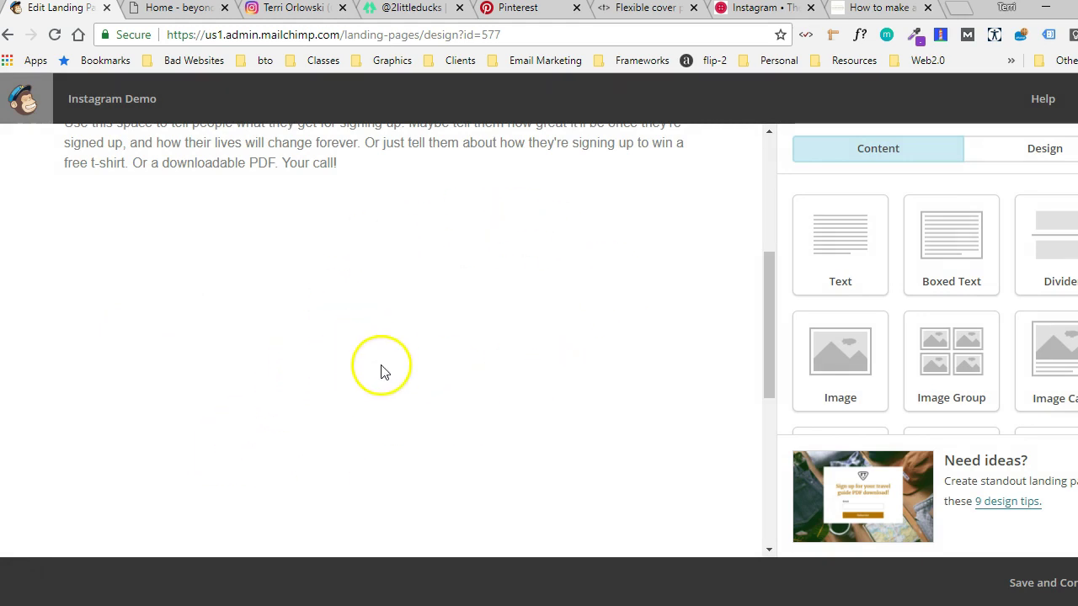
- Add a Button block directly below the introductory text on the landing page
{"action": "scroll", "coordinate": [392, 349], "scroll_direction": "up", "scroll_amount": 2}
{"action": "scroll", "coordinate": [494, 356], "scroll_direction": "down", "scroll_amount": 1}
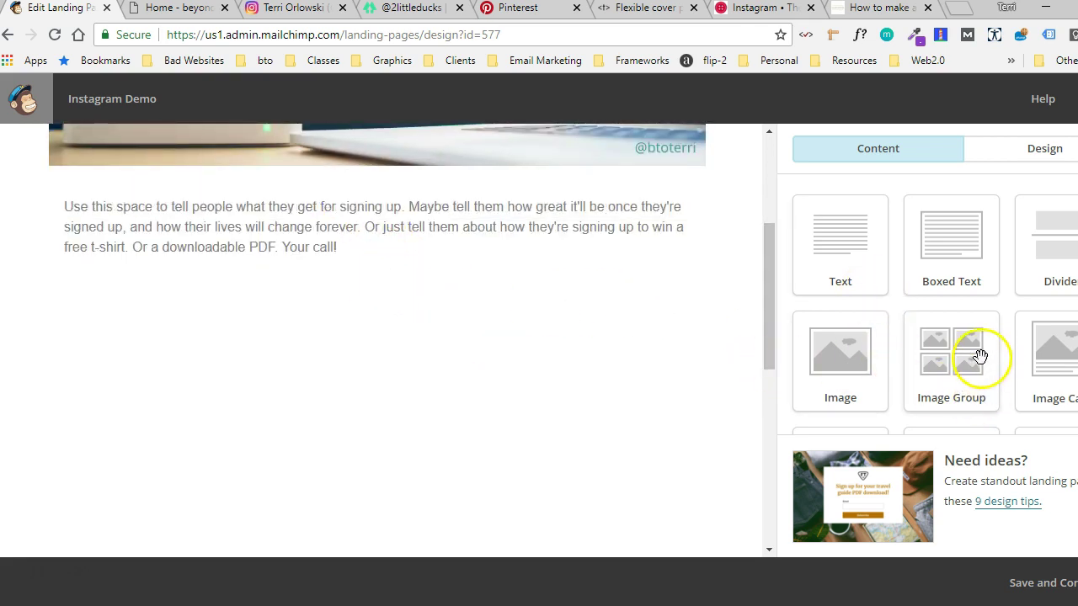
{"action": "scroll", "coordinate": [881, 311], "scroll_direction": "down", "scroll_amount": 3}
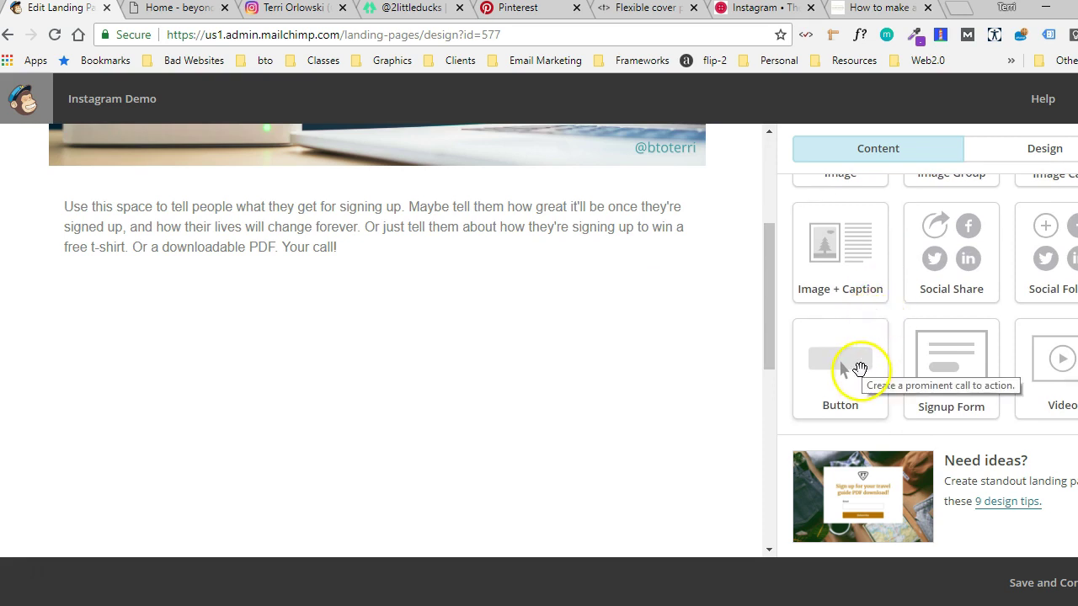
{"action": "left_click_drag", "start_coordinate": [859, 369], "coordinate": [382, 284]}
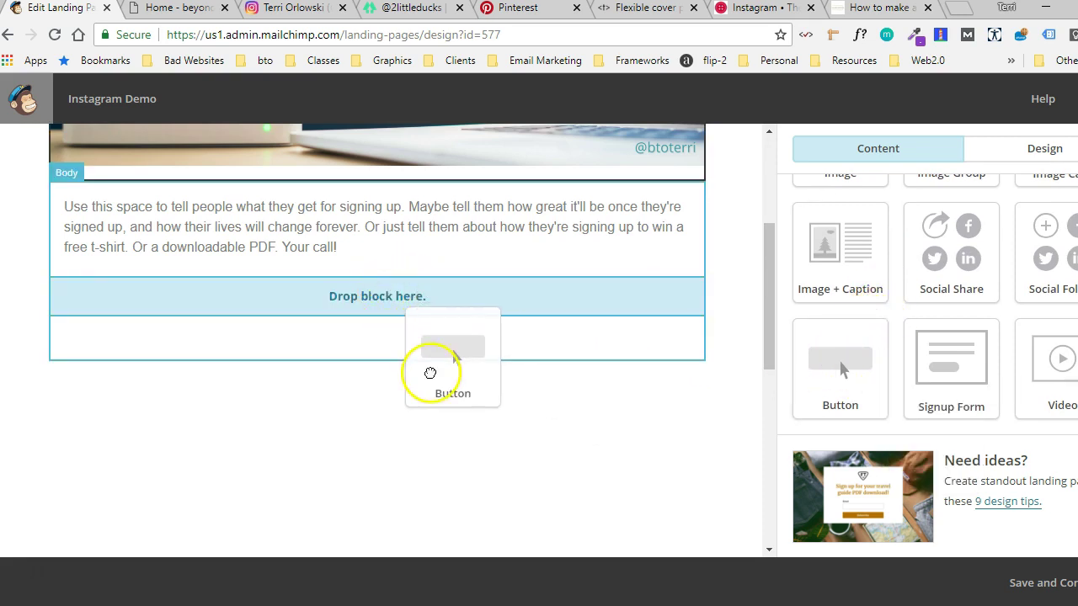
{"action": "left_click_drag", "start_coordinate": [435, 381], "coordinate": [409, 359]}
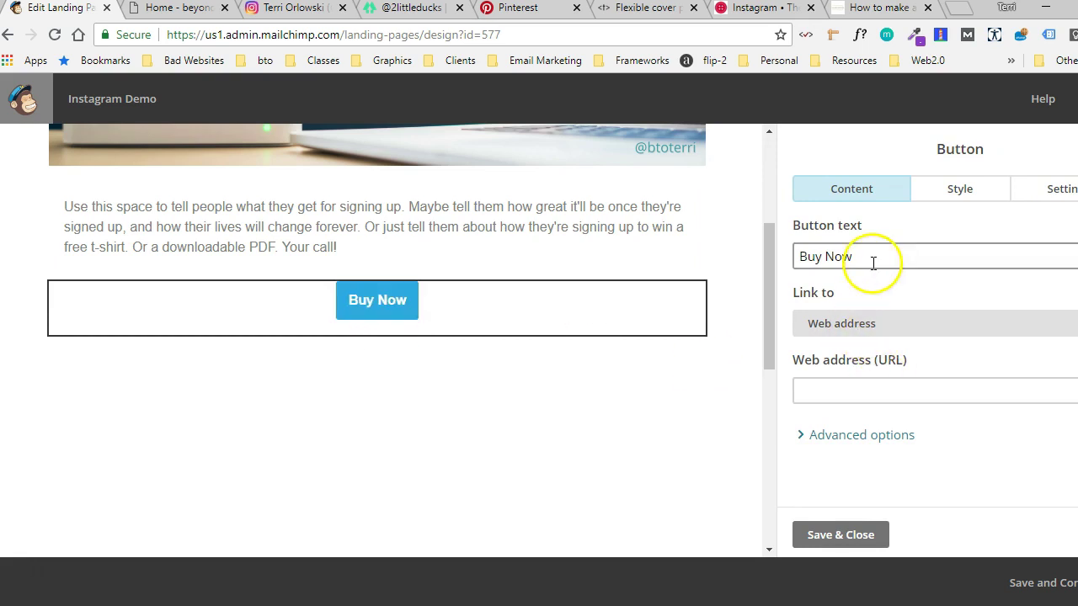
{"action": "left_click_drag", "start_coordinate": [876, 262], "coordinate": [738, 266]}
{"action": "type", "text": "Chec"}
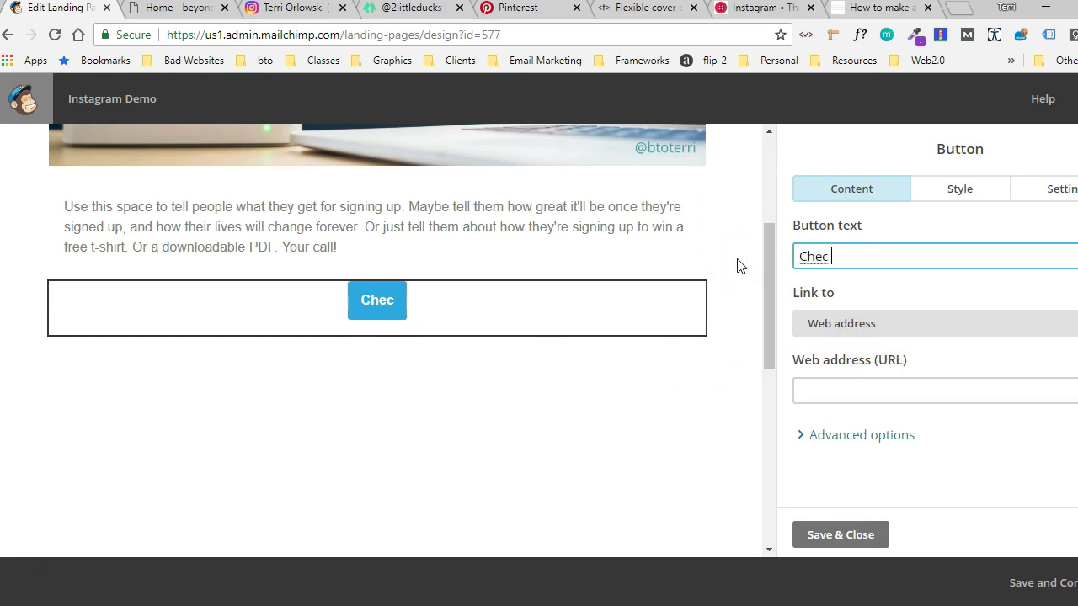
{"action": "type", "text": "k yur"}
{"action": "type", "text": "o"}
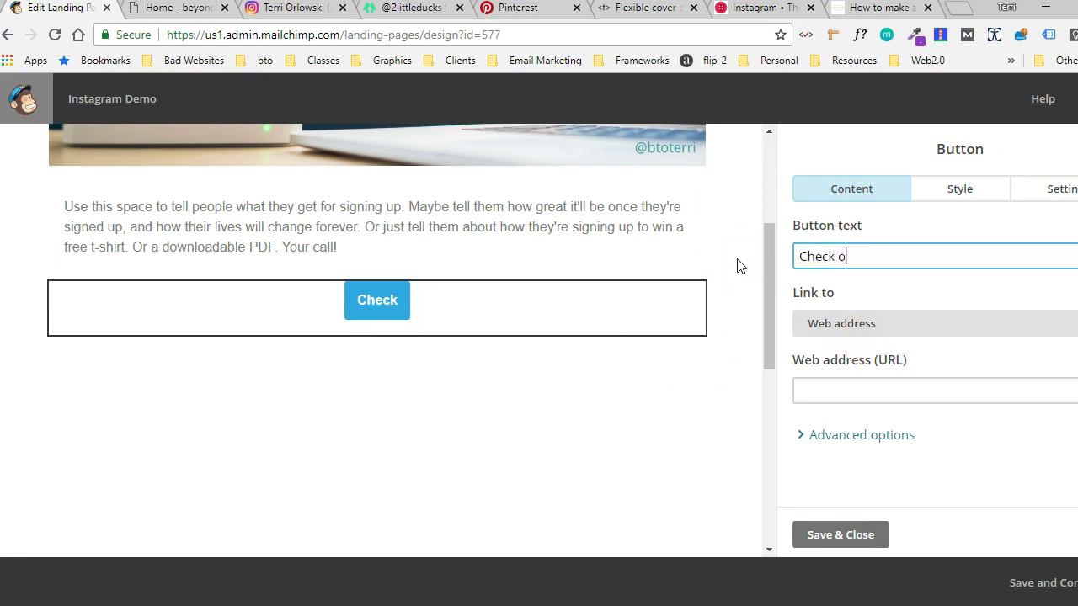
{"action": "type", "text": "ut my website"}
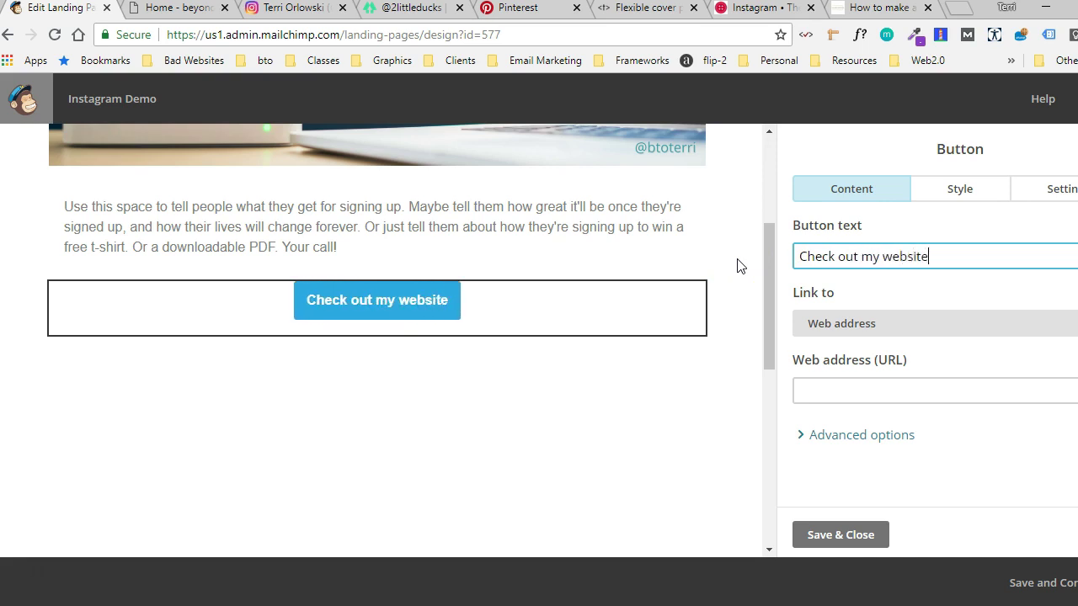
{"action": "left_click", "coordinate": [871, 387]}
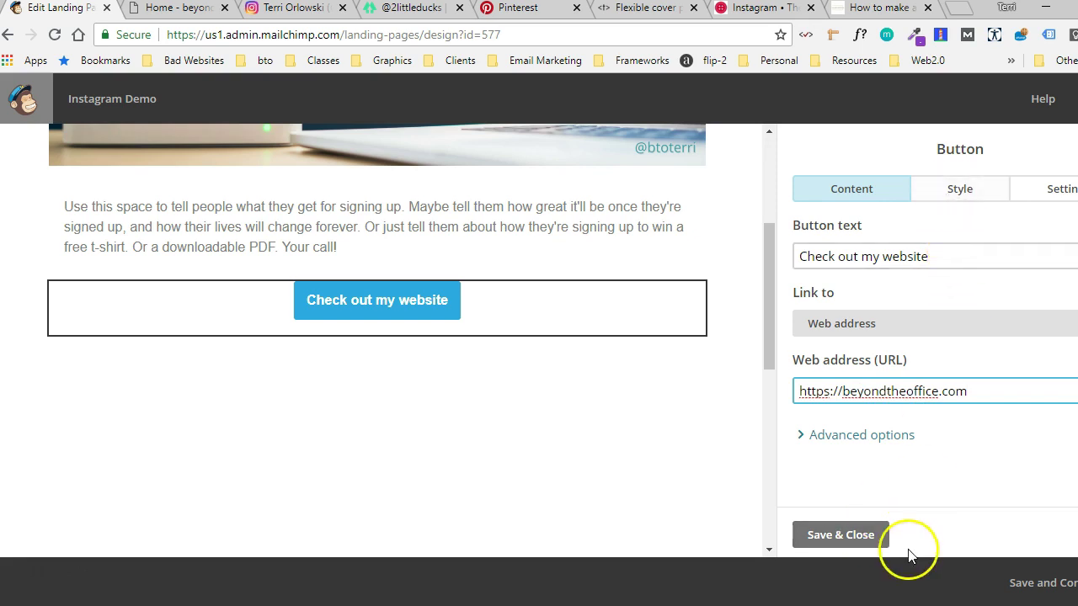
{"action": "left_click", "coordinate": [854, 537]}
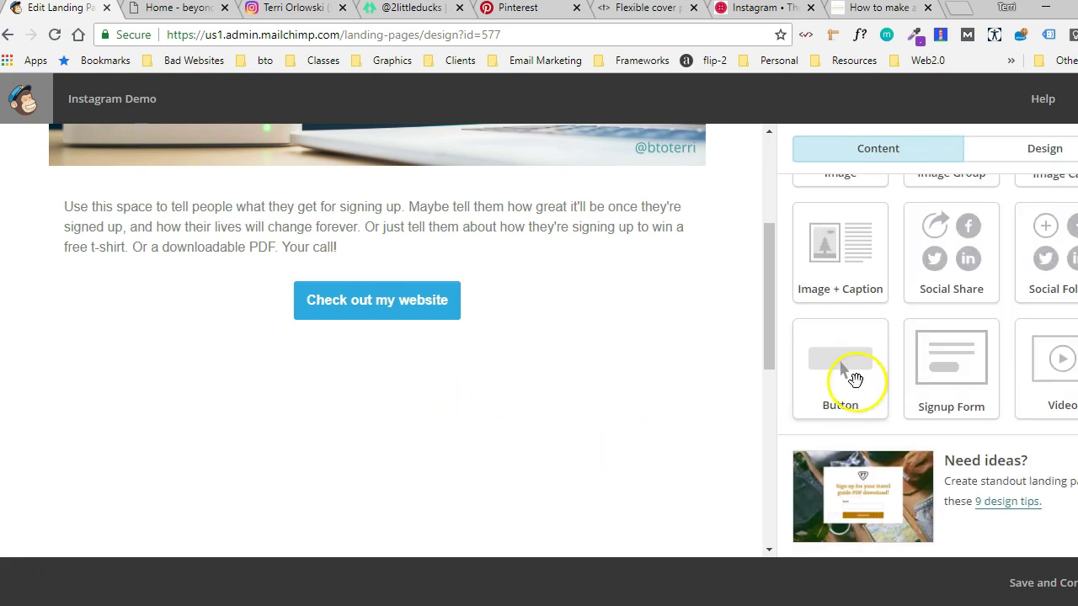
{"action": "left_click_drag", "start_coordinate": [840, 368], "coordinate": [395, 343]}
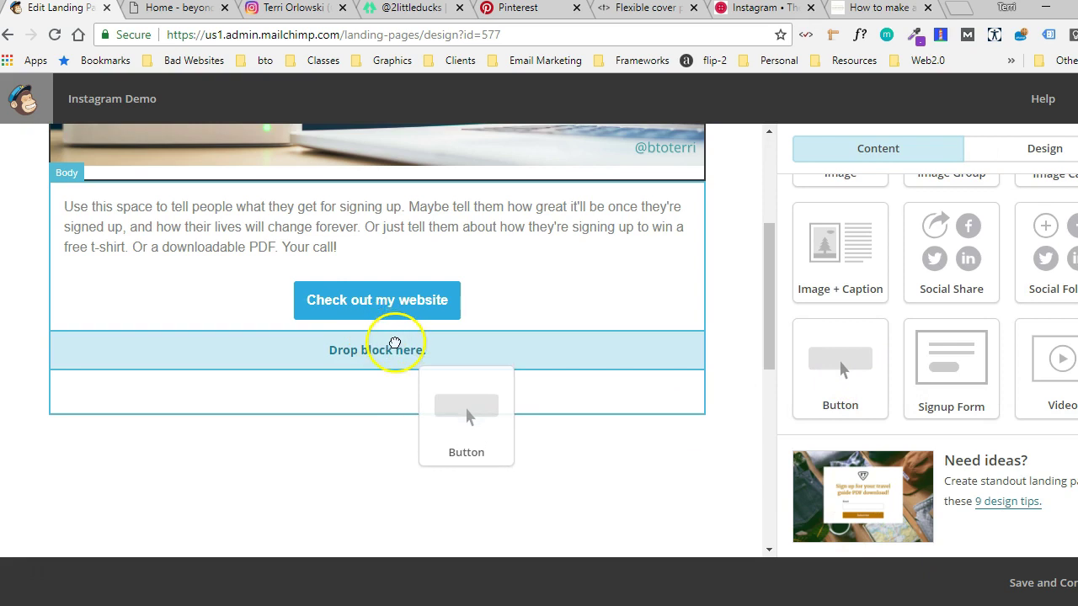
{"action": "left_click_drag", "start_coordinate": [664, 348], "coordinate": [667, 349]}
{"action": "left_click_drag", "start_coordinate": [880, 257], "coordinate": [771, 257]}
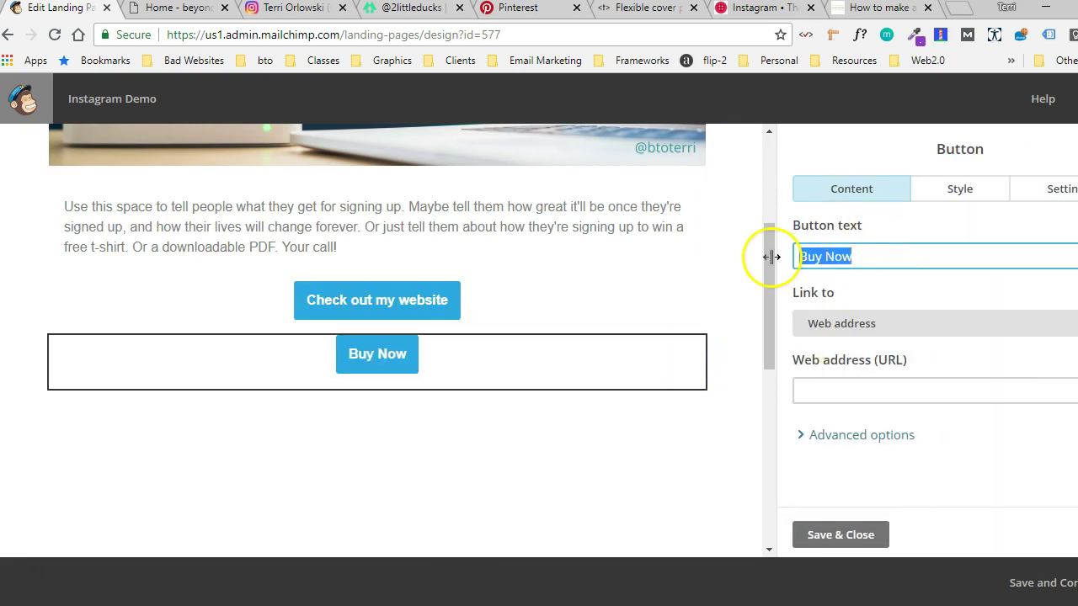
{"action": "type", "text": "Lear"}
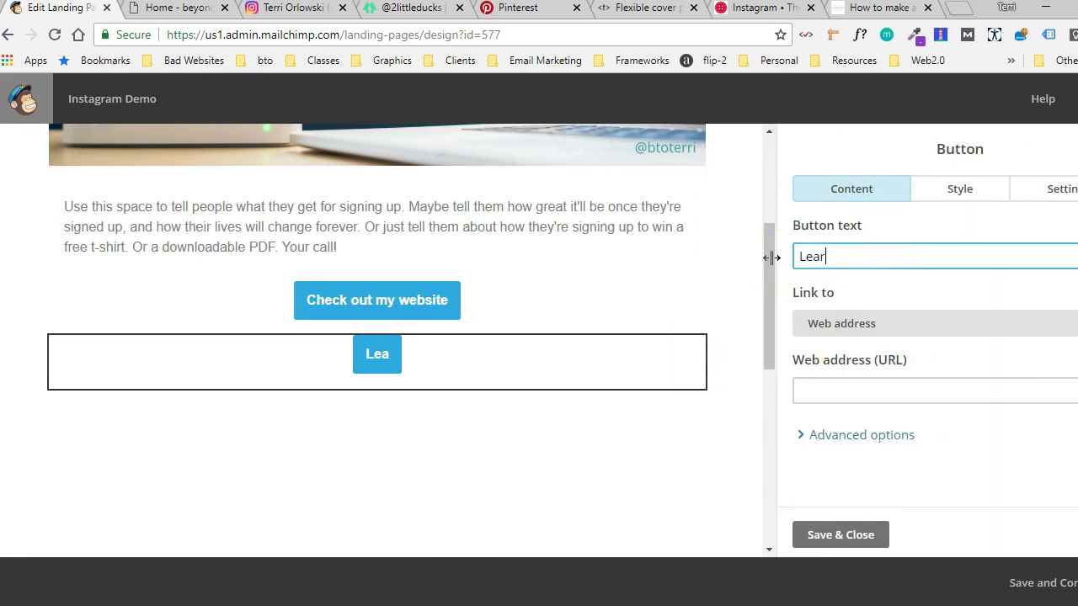
{"action": "type", "text": "n on my "}
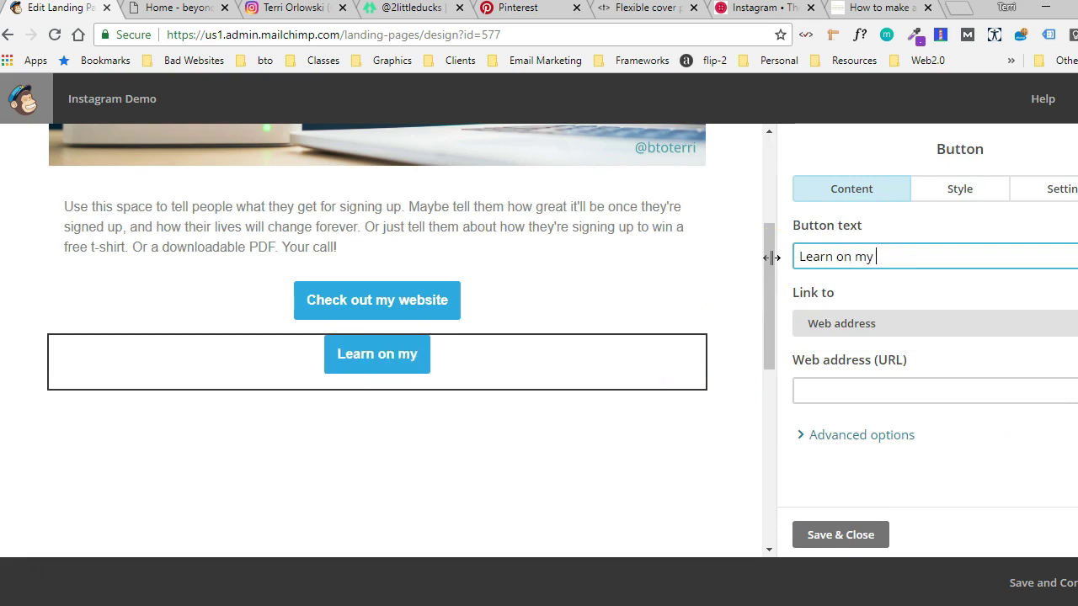
{"action": "type", "text": "YouTube chane"}
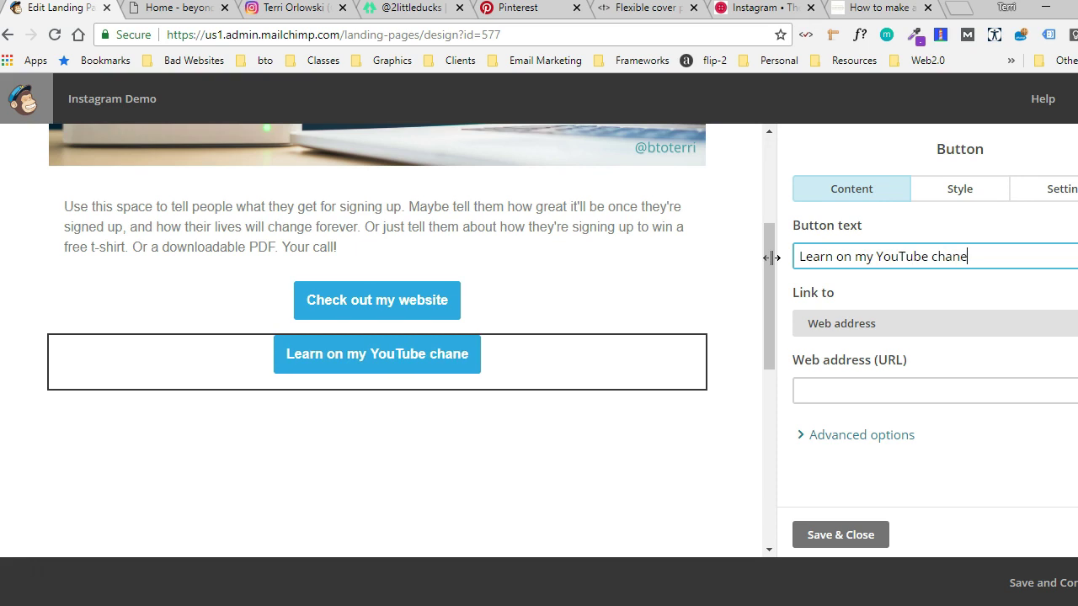
{"action": "key", "text": "BackSpace"}
{"action": "type", "text": "nel"}
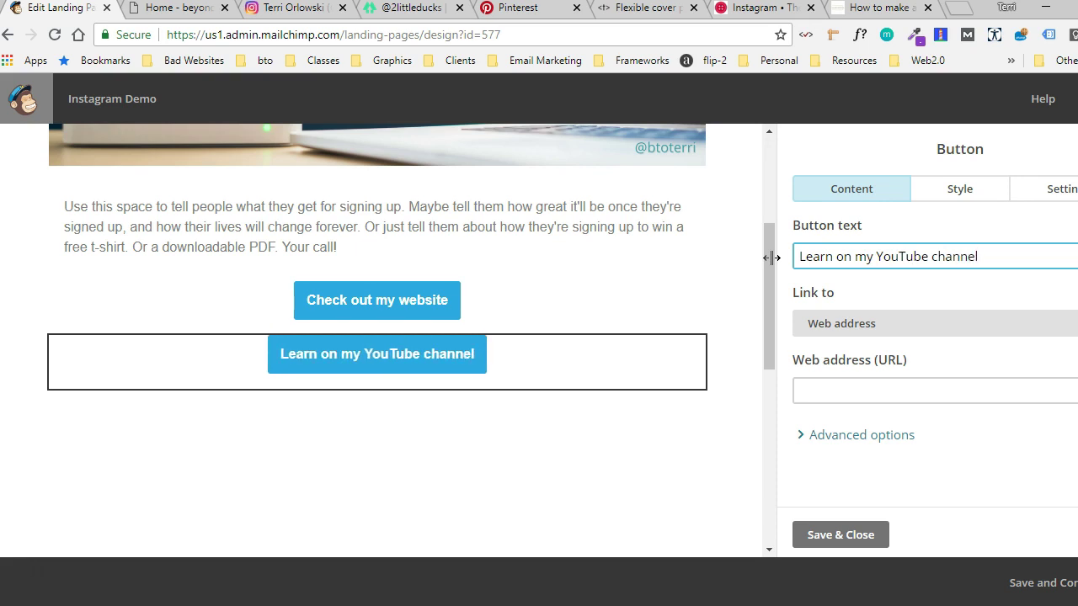
{"action": "left_click", "coordinate": [820, 394]}
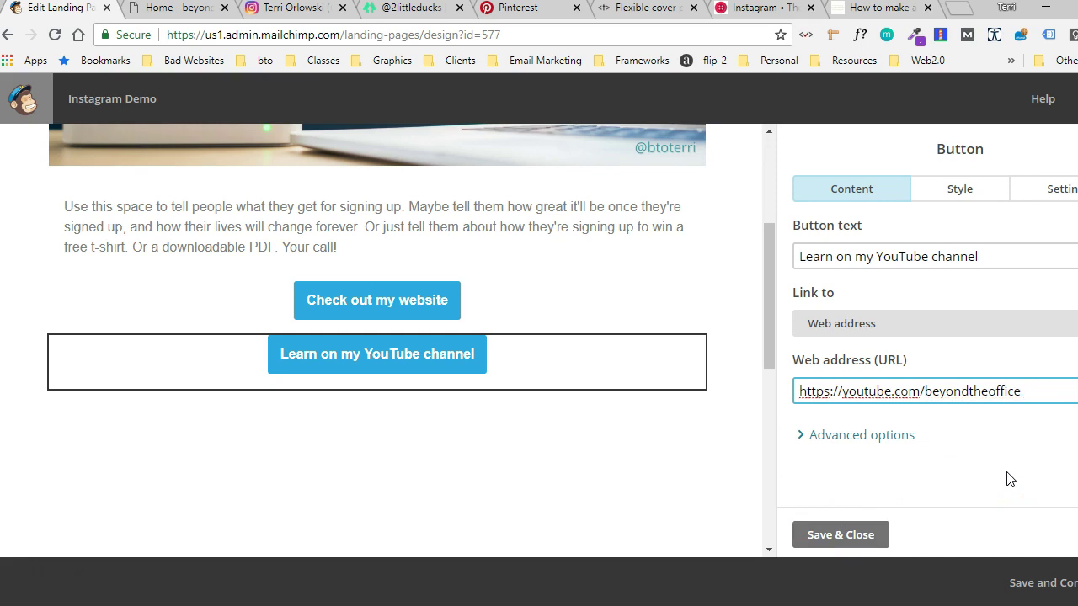
{"action": "left_click", "coordinate": [859, 534]}
{"action": "left_click_drag", "start_coordinate": [871, 337], "coordinate": [445, 397]}
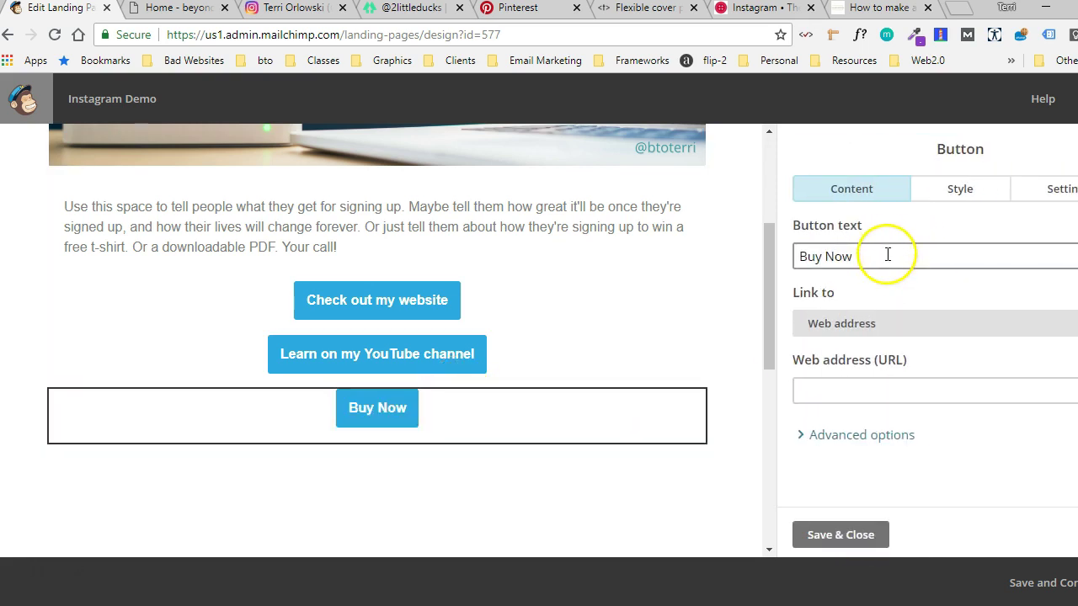
{"action": "left_click_drag", "start_coordinate": [887, 255], "coordinate": [774, 265]}
{"action": "type", "text": "Lte"}
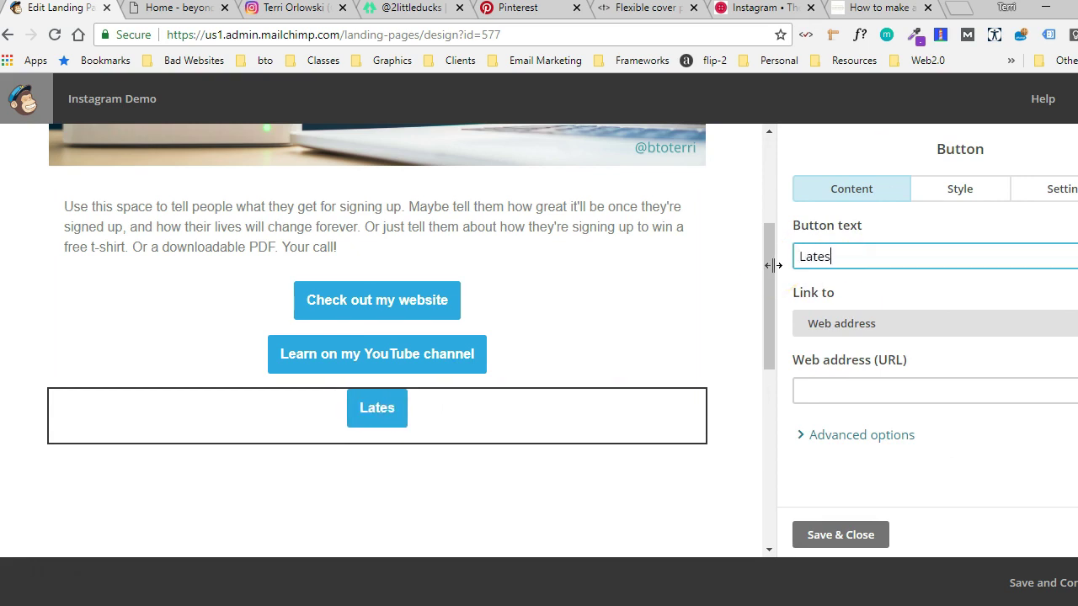
{"action": "type", "text": "st Blog post"}
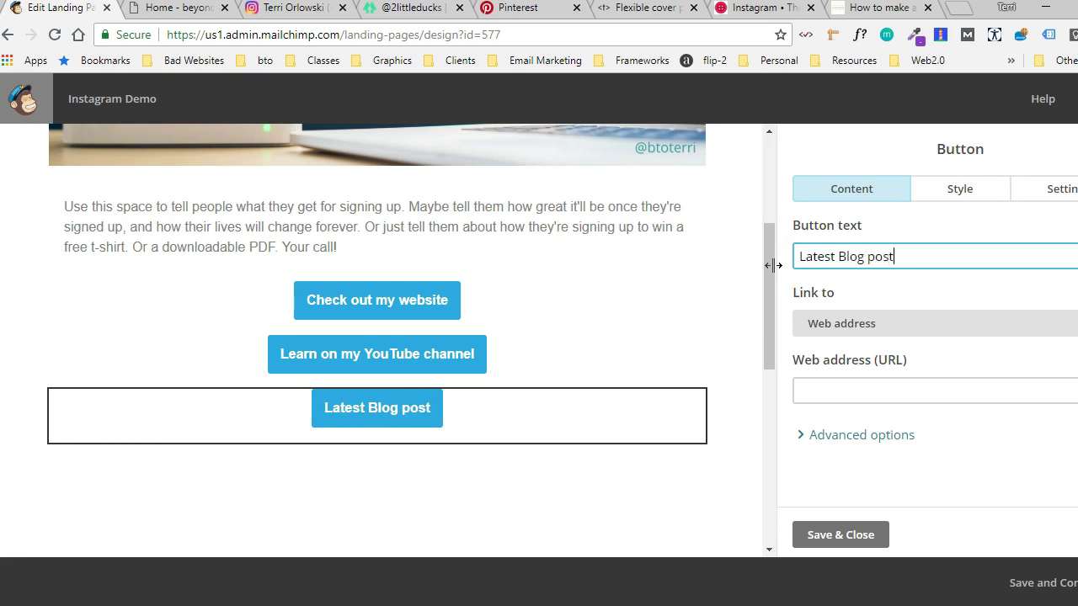
{"action": "key", "text": "BackSpace"}
{"action": "key", "text": "BackSpace"}
{"action": "key", "text": "BackSpace"}
{"action": "key", "text": "BackSpace"}
{"action": "type", "text": "Posts"}
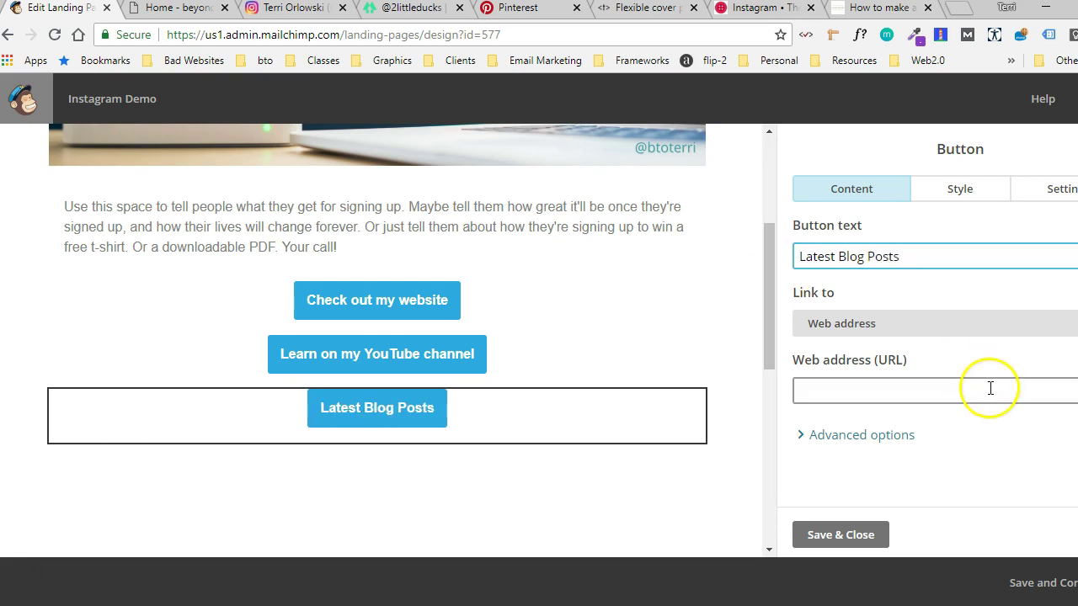
{"action": "left_click", "coordinate": [965, 399]}
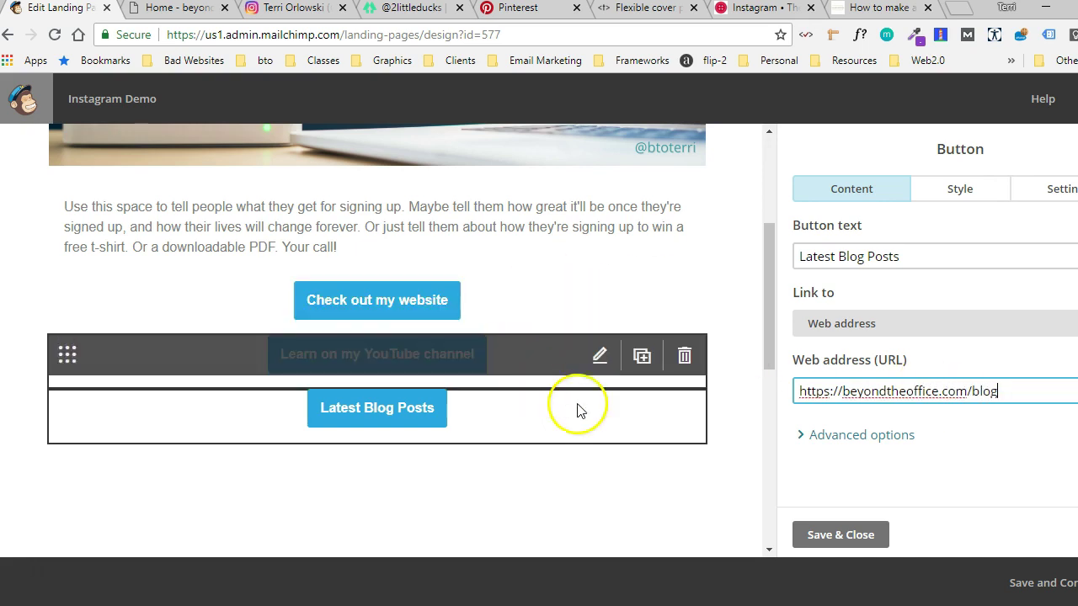
{"action": "left_click", "coordinate": [842, 536]}
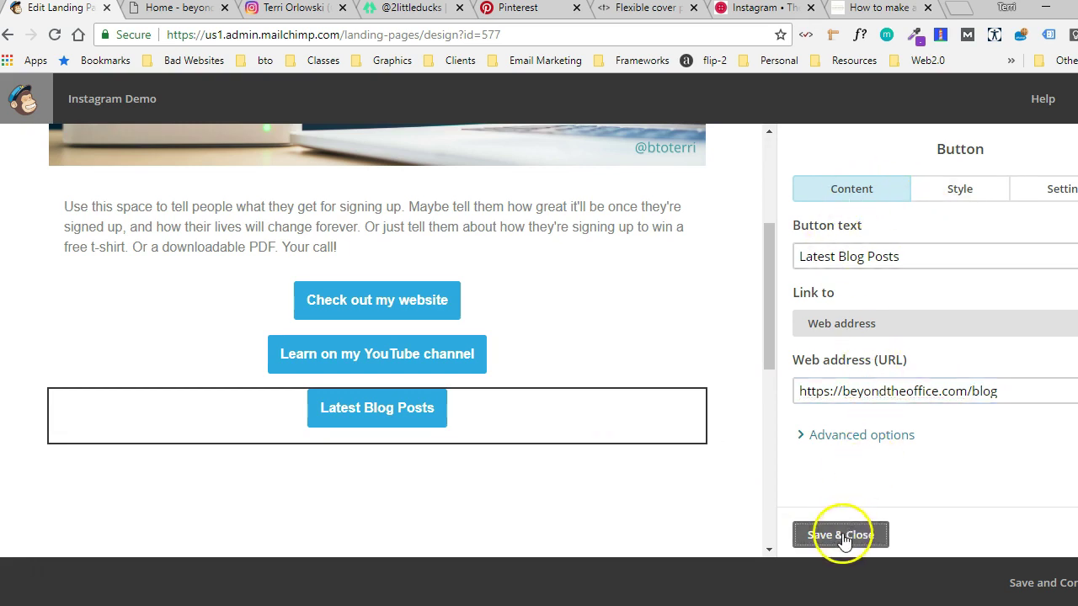
{"action": "left_click_drag", "start_coordinate": [849, 373], "coordinate": [456, 467]}
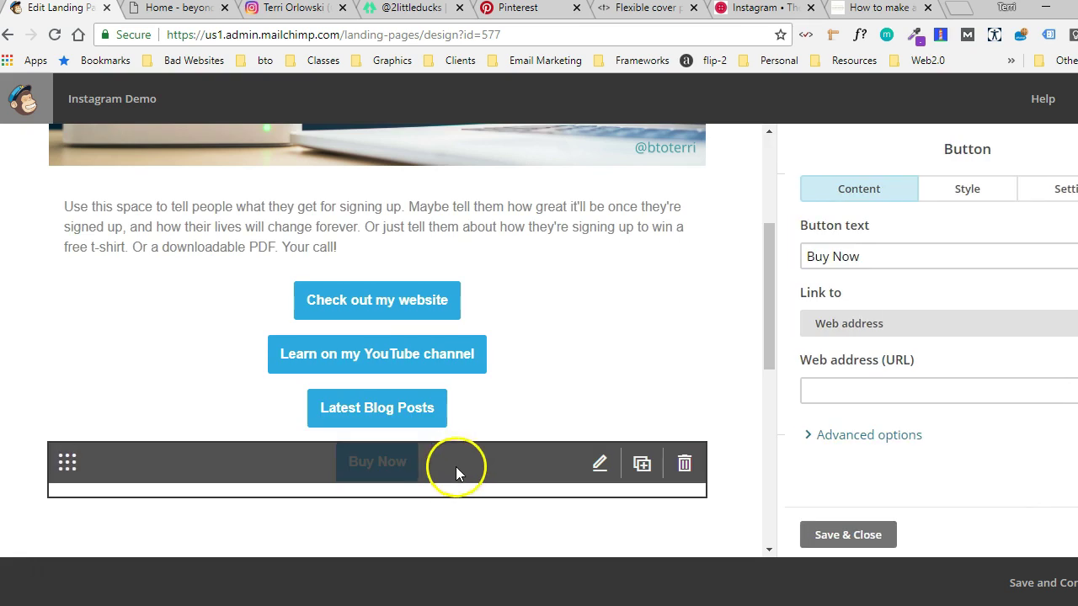
{"action": "left_click_drag", "start_coordinate": [874, 256], "coordinate": [746, 270]}
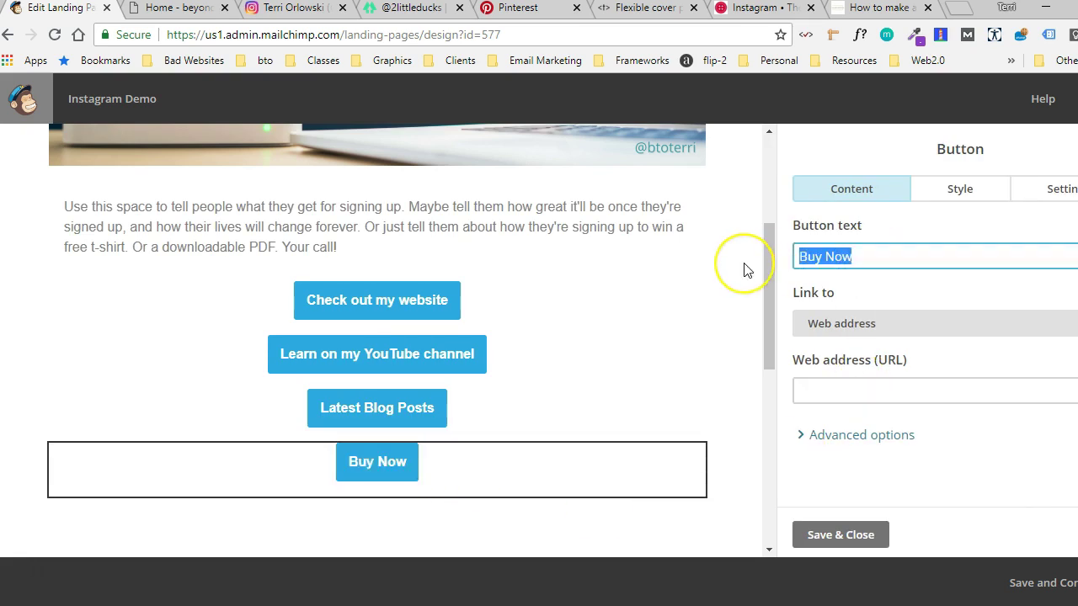
{"action": "type", "text": "Sign up for m"}
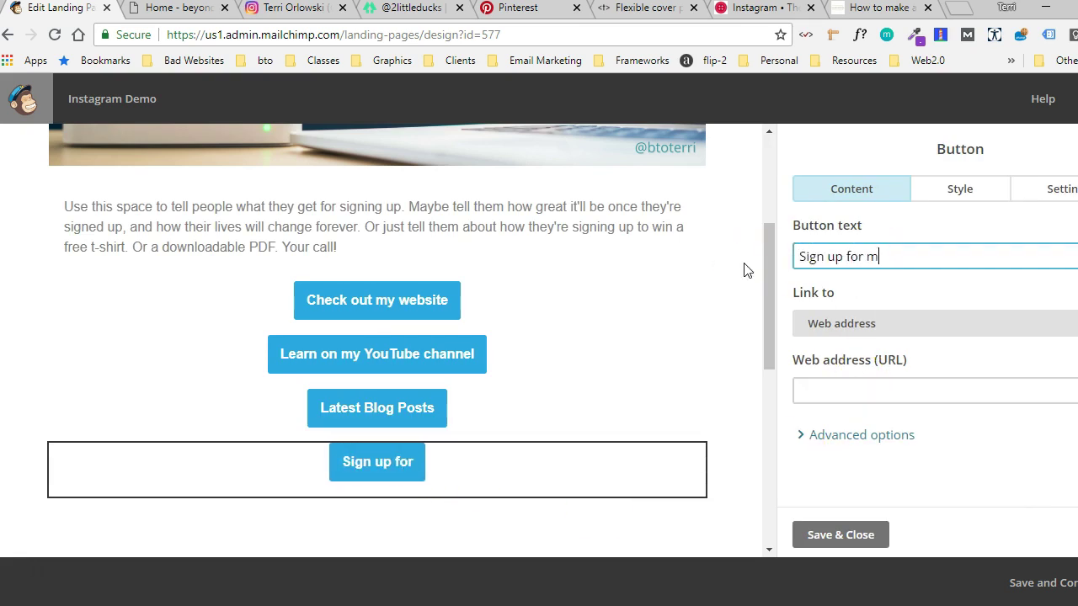
{"action": "type", "text": "y nes"}
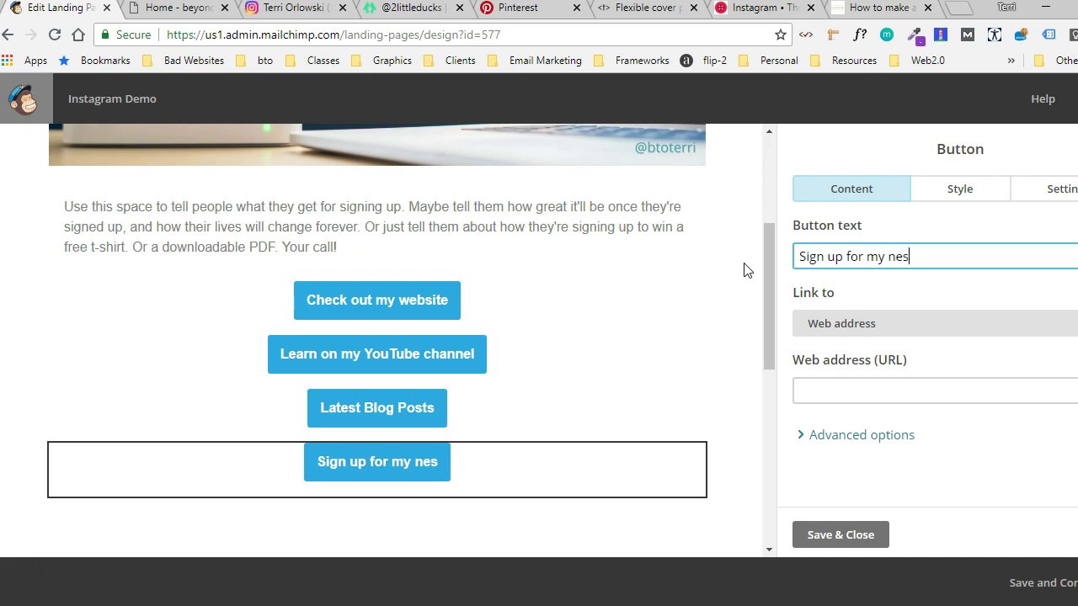
{"action": "key", "text": "BackSpace"}
{"action": "type", "text": "s"}
{"action": "key", "text": "BackSpace"}
{"action": "type", "text": "wsletter"}
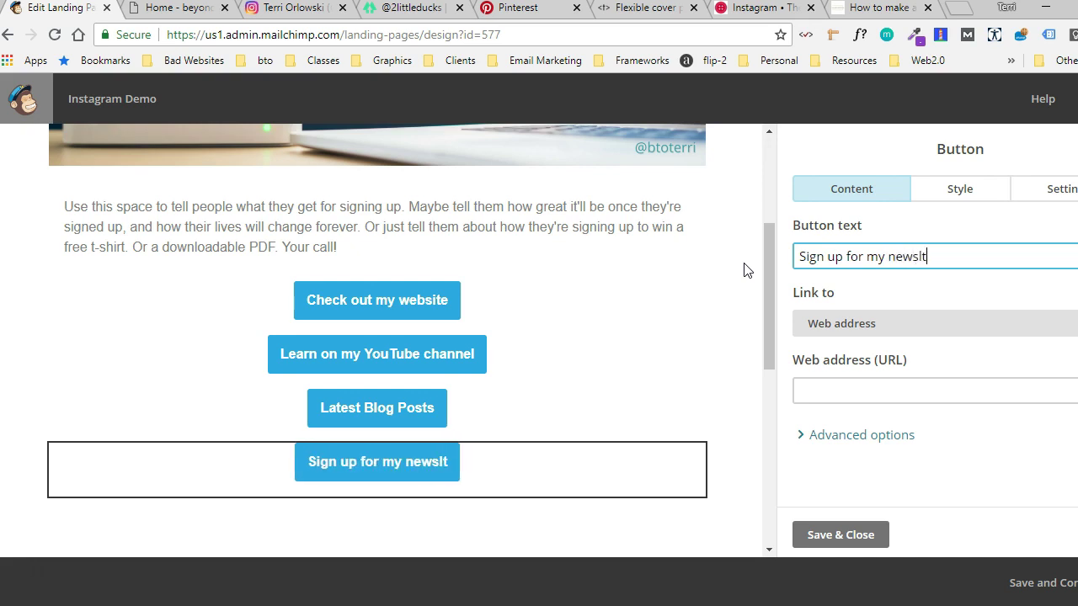
{"action": "left_click", "coordinate": [852, 395]}
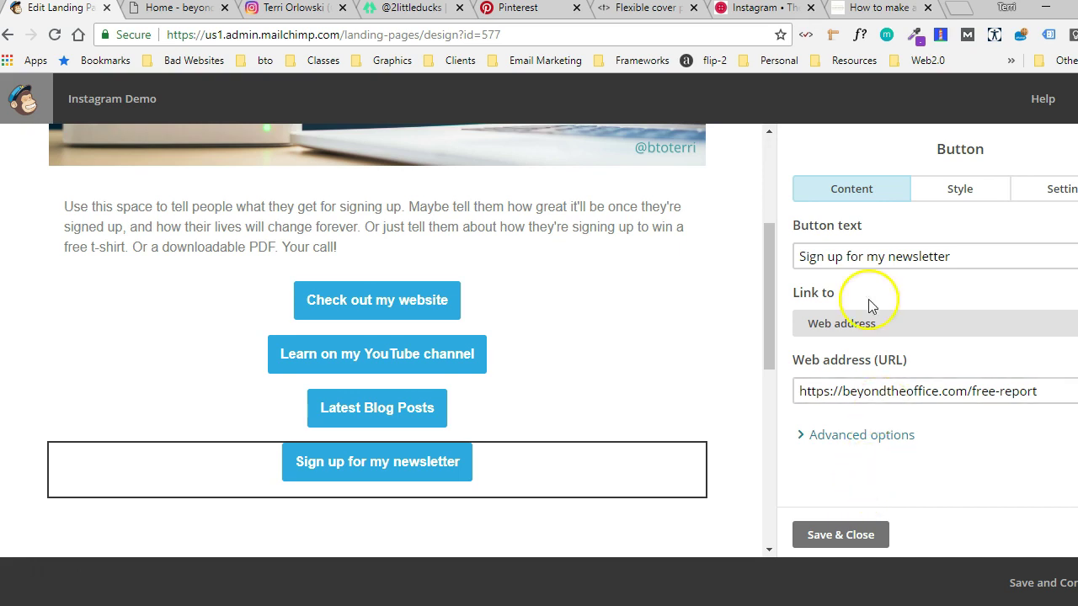
- Set the newsletter button's border radius to 6 px
{"action": "left_click", "coordinate": [955, 201]}
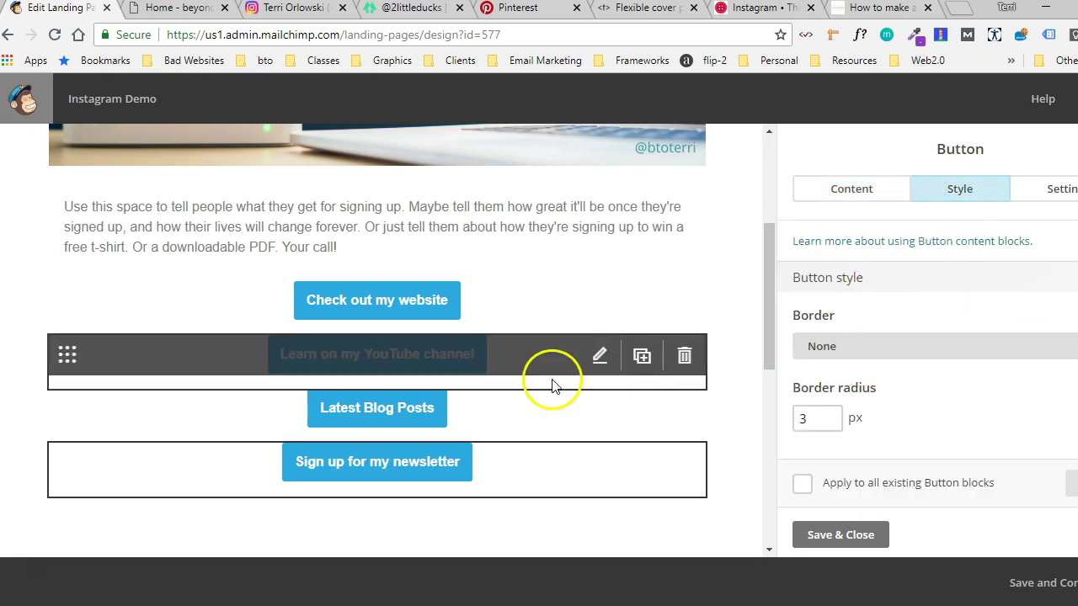
{"action": "scroll", "coordinate": [929, 373], "scroll_direction": "down", "scroll_amount": 1}
{"action": "left_click_drag", "start_coordinate": [830, 335], "coordinate": [756, 344]}
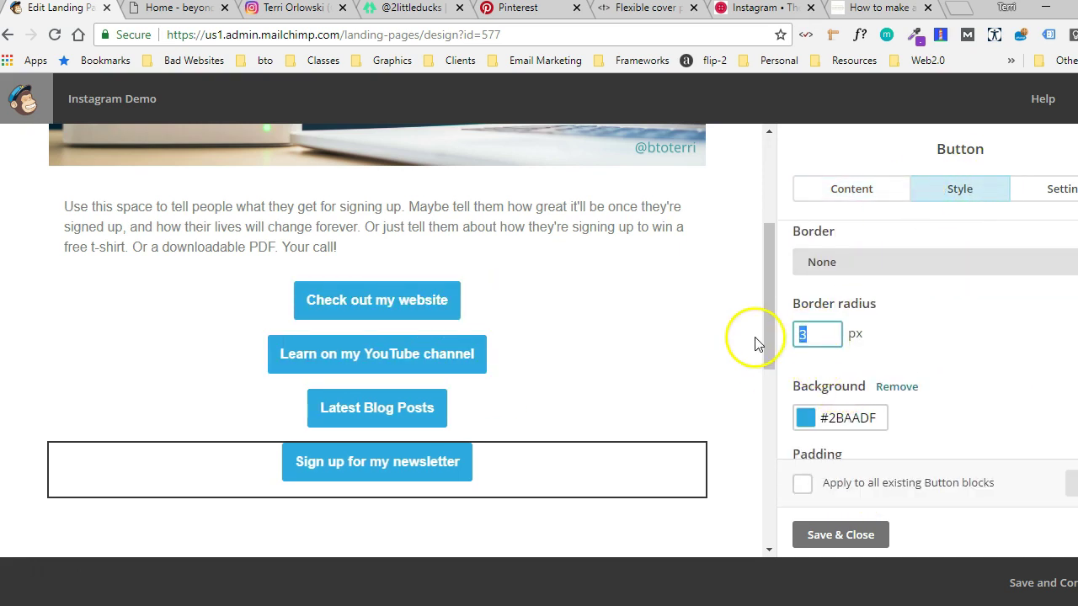
{"action": "type", "text": "6"}
- Change the newsletter button's background colour to the preset pink #e0629a
{"action": "left_click", "coordinate": [849, 417]}
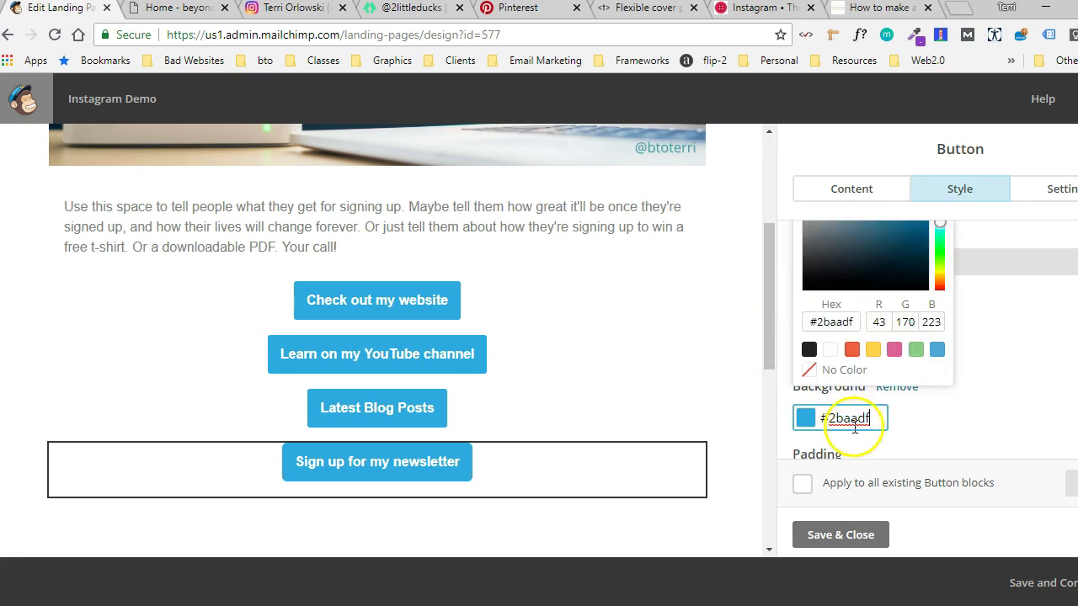
{"action": "scroll", "coordinate": [893, 354], "scroll_direction": "up", "scroll_amount": 1}
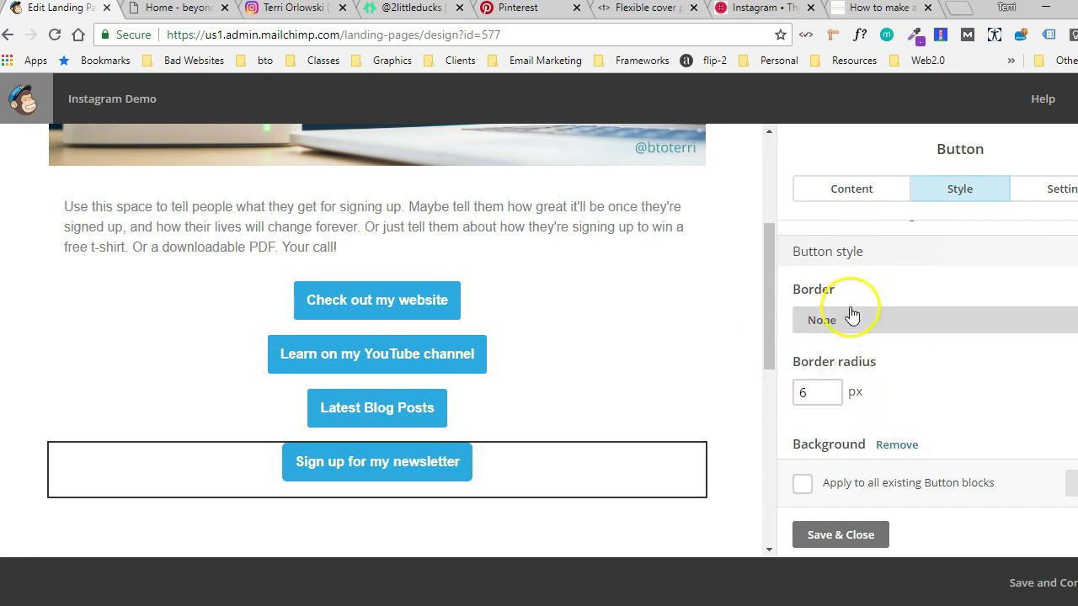
{"action": "scroll", "coordinate": [927, 422], "scroll_direction": "down", "scroll_amount": 2}
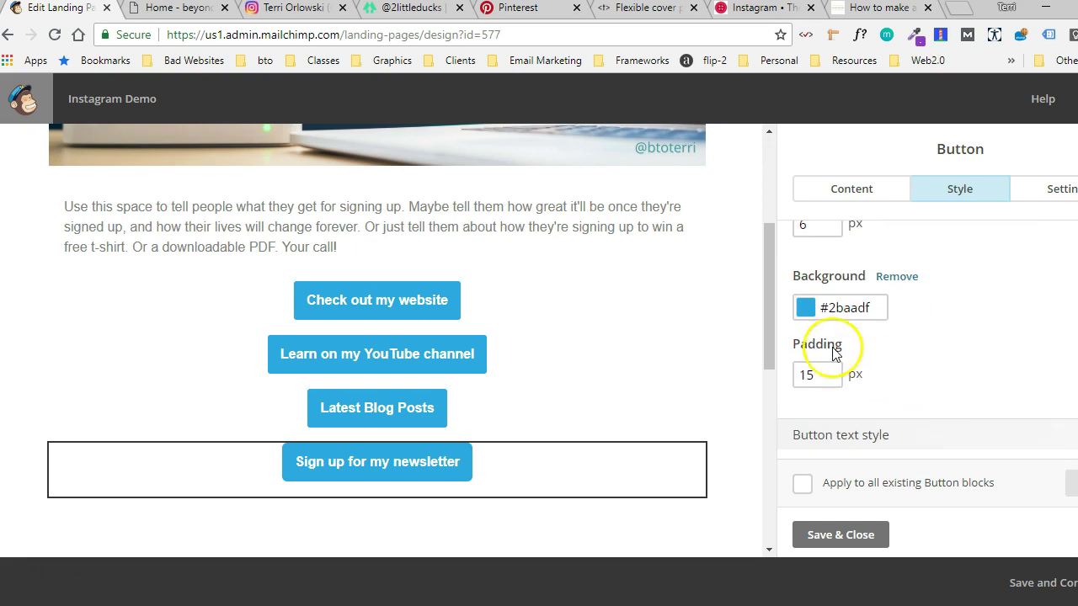
{"action": "left_click", "coordinate": [847, 308]}
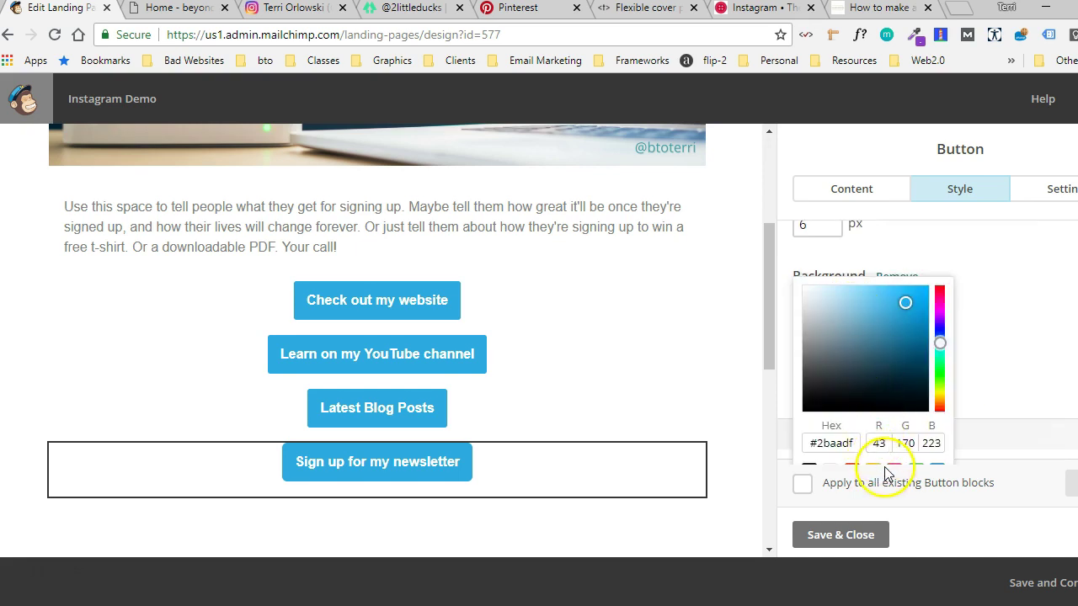
{"action": "scroll", "coordinate": [951, 421], "scroll_direction": "down", "scroll_amount": 1}
{"action": "scroll", "coordinate": [901, 394], "scroll_direction": "up", "scroll_amount": 1}
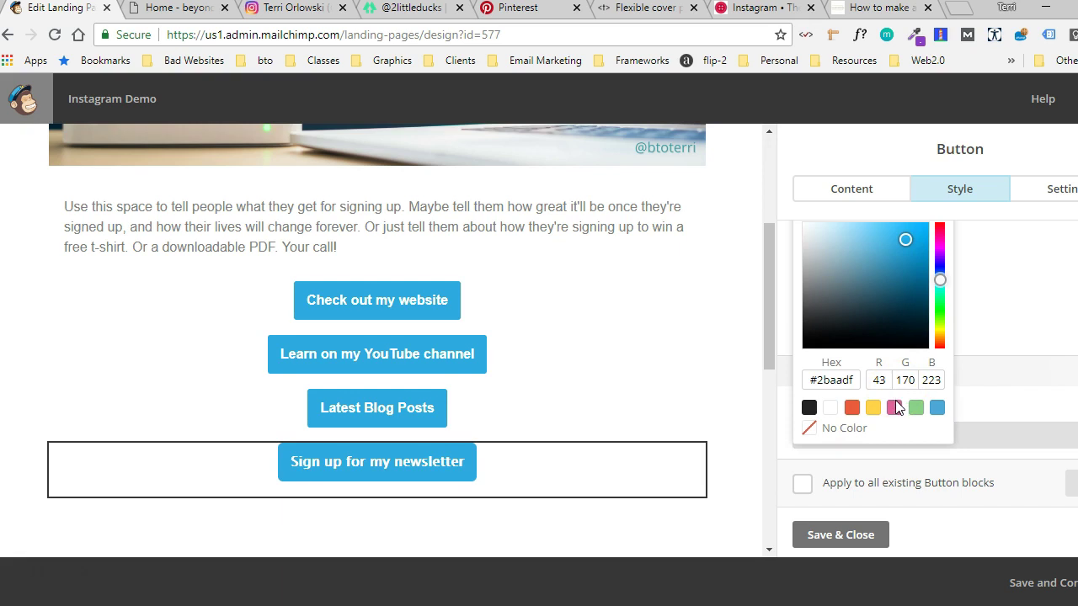
{"action": "left_click", "coordinate": [893, 410]}
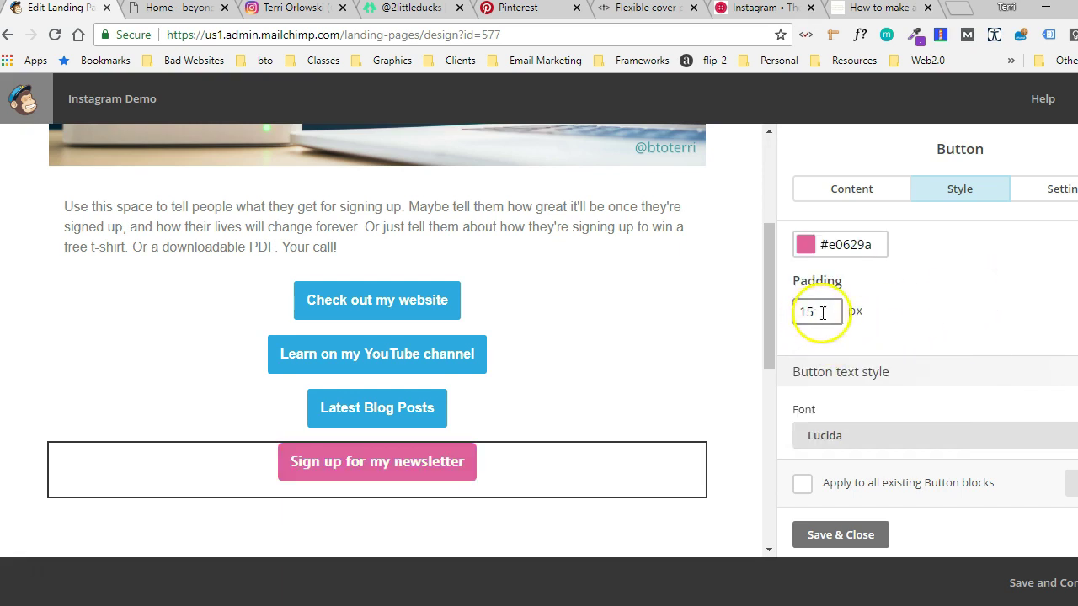
- Change the newsletter button's text font to Caveat
{"action": "scroll", "coordinate": [843, 394], "scroll_direction": "down", "scroll_amount": 2}
{"action": "left_click", "coordinate": [845, 274]}
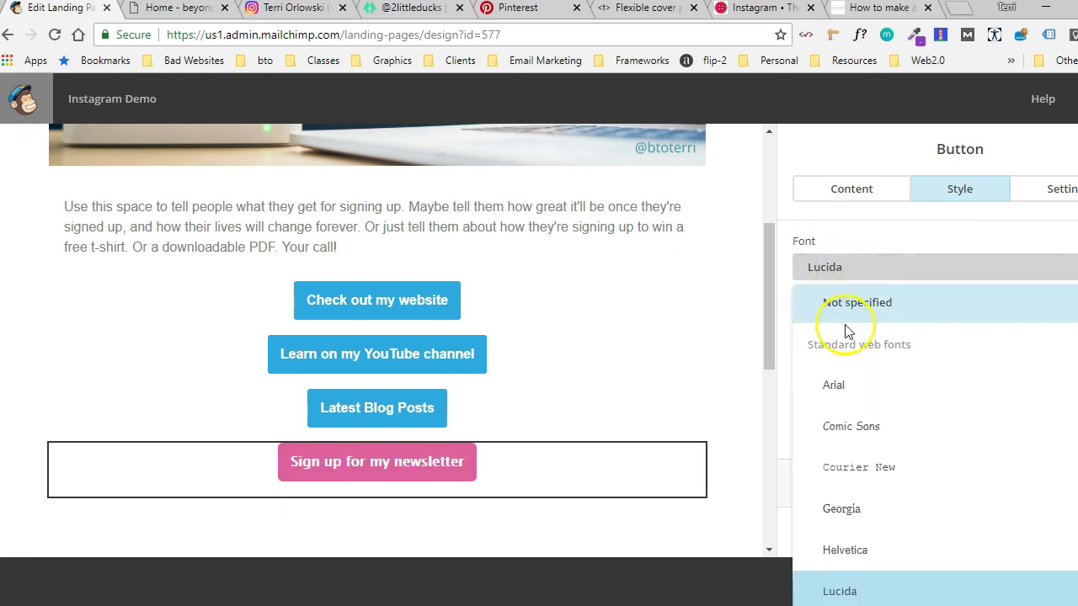
{"action": "scroll", "coordinate": [892, 421], "scroll_direction": "down", "scroll_amount": 8}
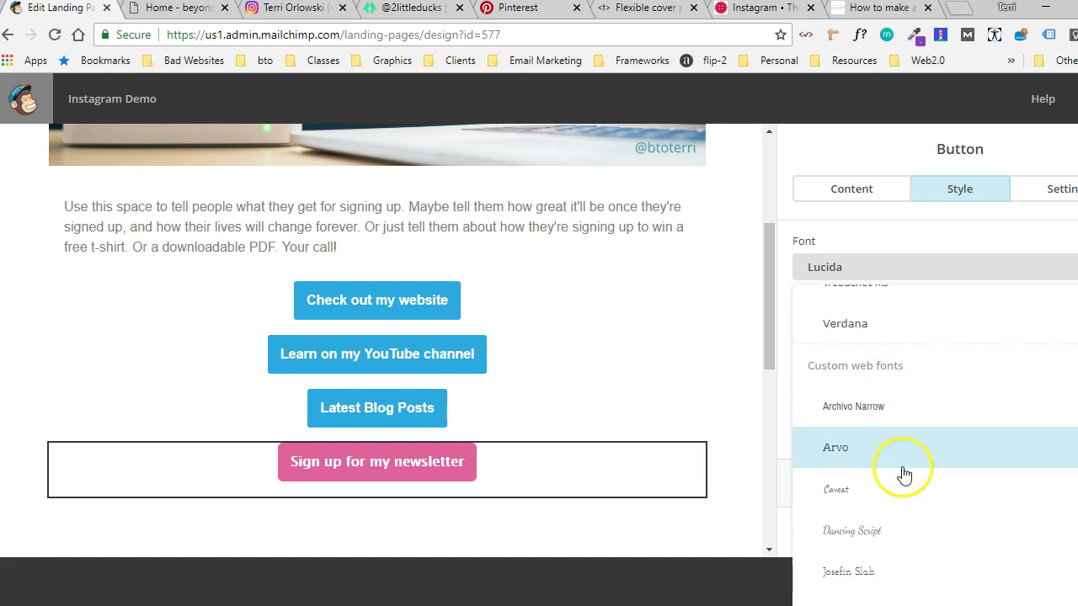
{"action": "scroll", "coordinate": [903, 469], "scroll_direction": "up", "scroll_amount": 2}
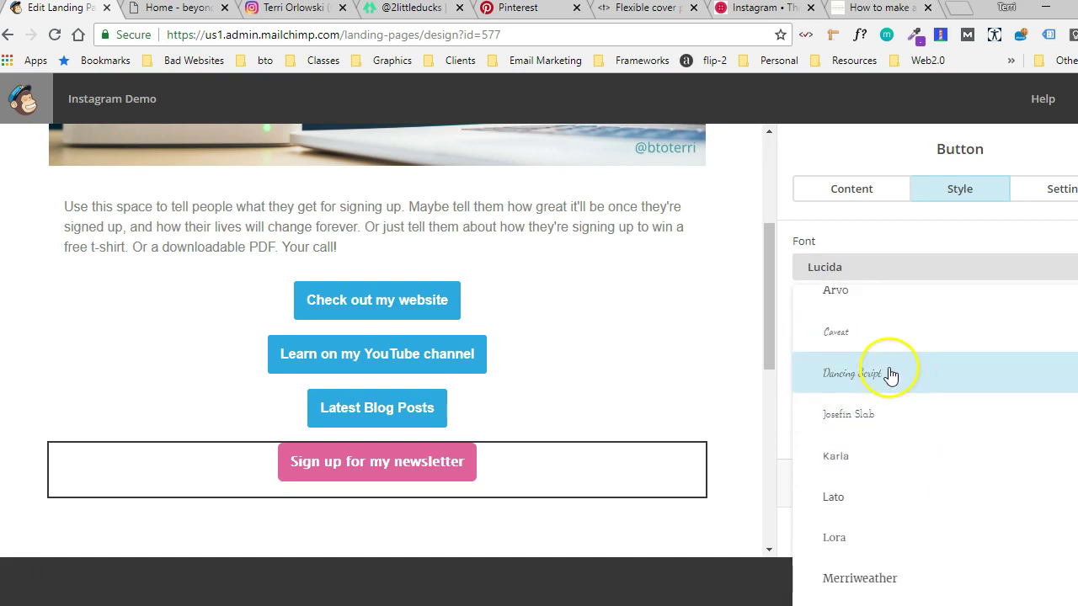
{"action": "left_click", "coordinate": [890, 334]}
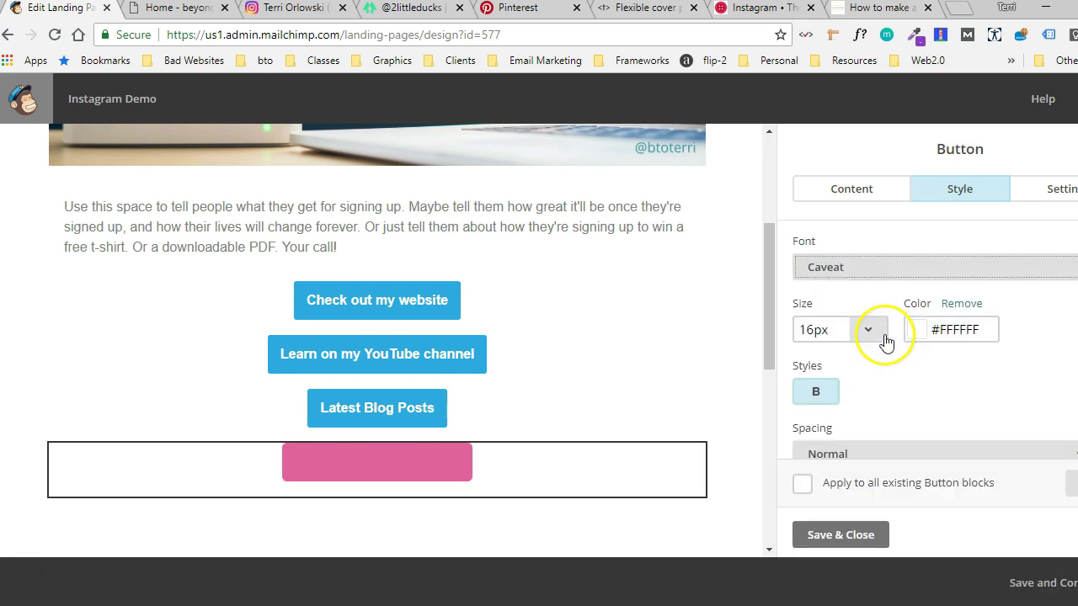
- Remove the bold style from the newsletter button's text and set its size to 24 px
{"action": "left_click", "coordinate": [830, 394]}
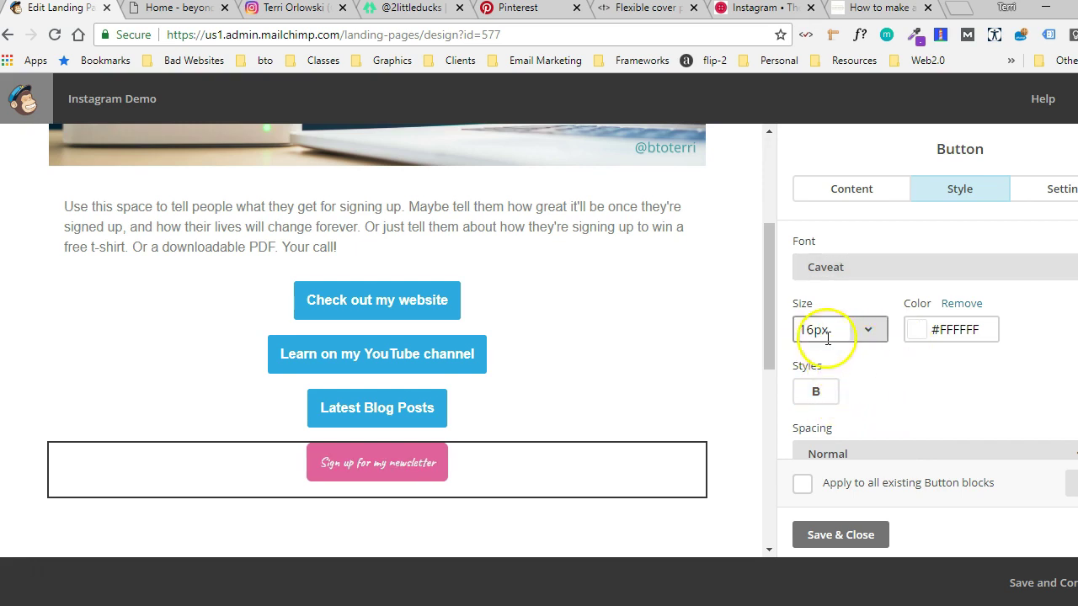
{"action": "left_click", "coordinate": [863, 333]}
{"action": "scroll", "coordinate": [846, 552], "scroll_direction": "down", "scroll_amount": 3}
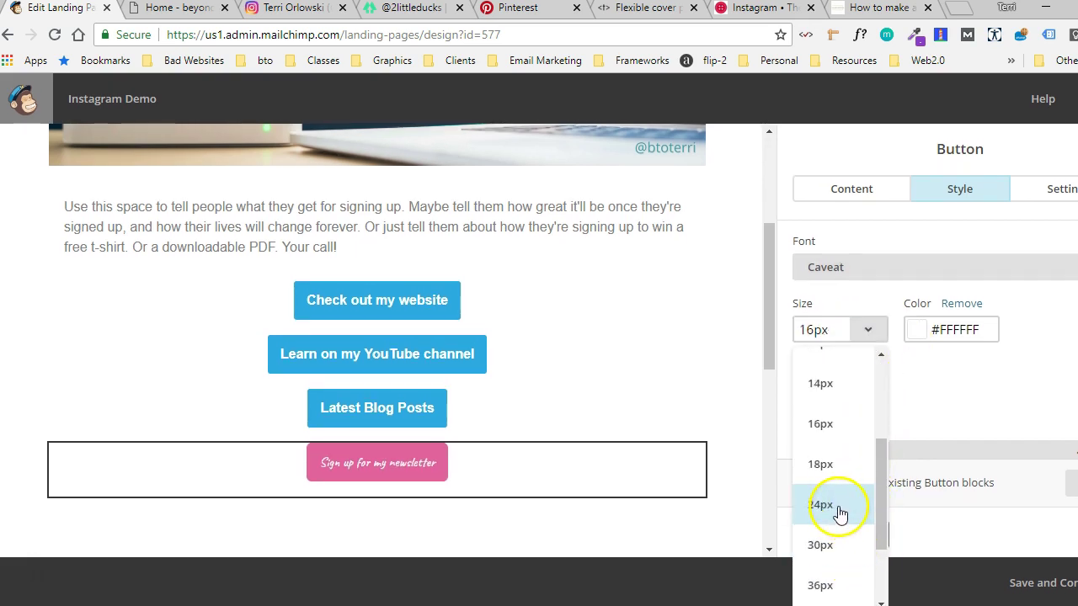
{"action": "left_click", "coordinate": [837, 505]}
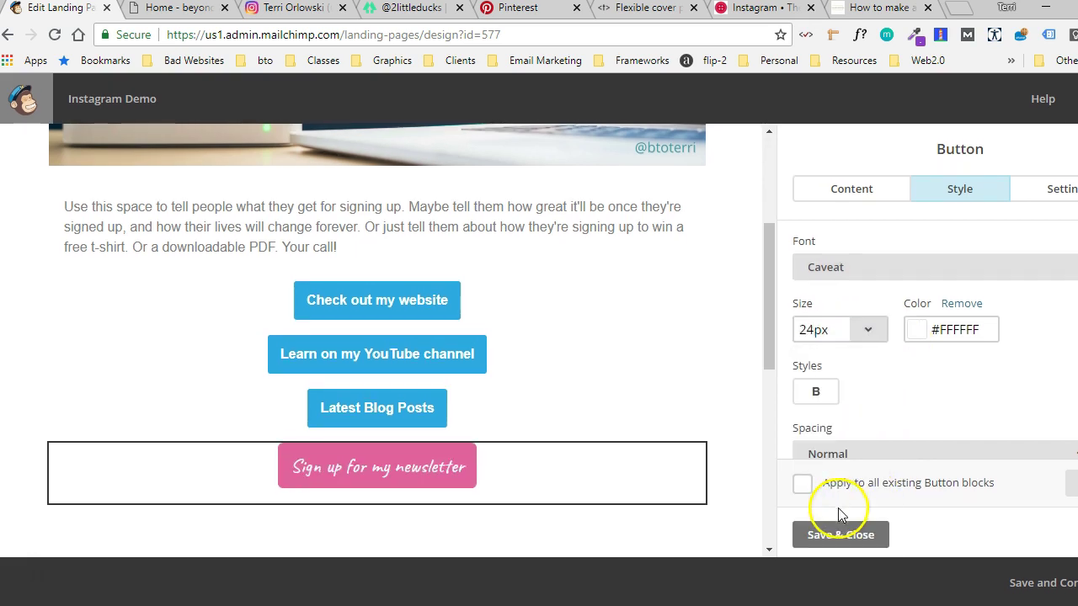
- Try the Dancing Script font on the newsletter button's text
{"action": "left_click", "coordinate": [880, 273]}
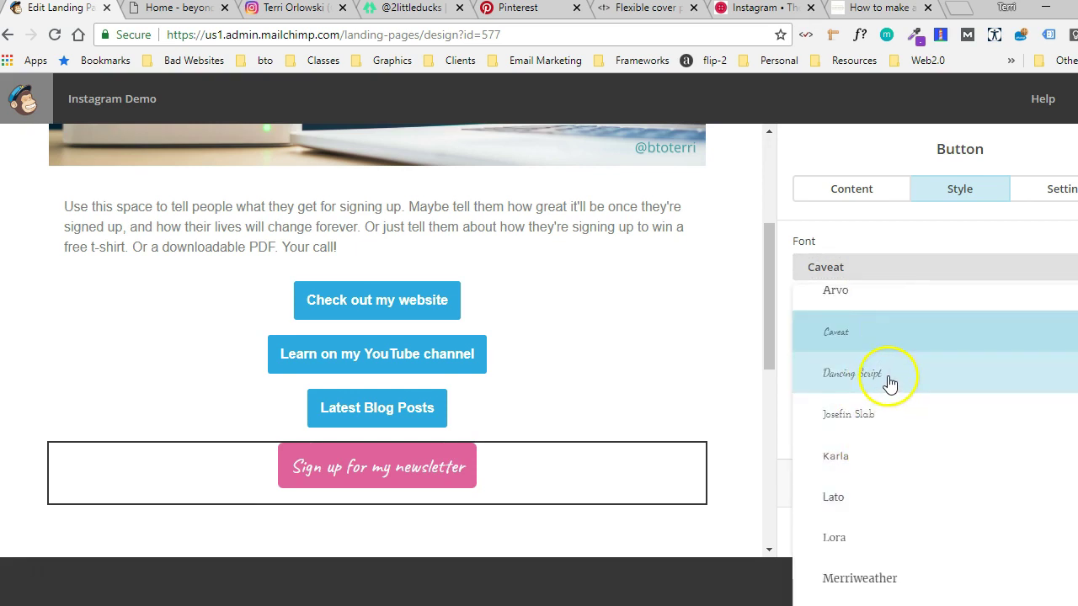
{"action": "left_click", "coordinate": [891, 384]}
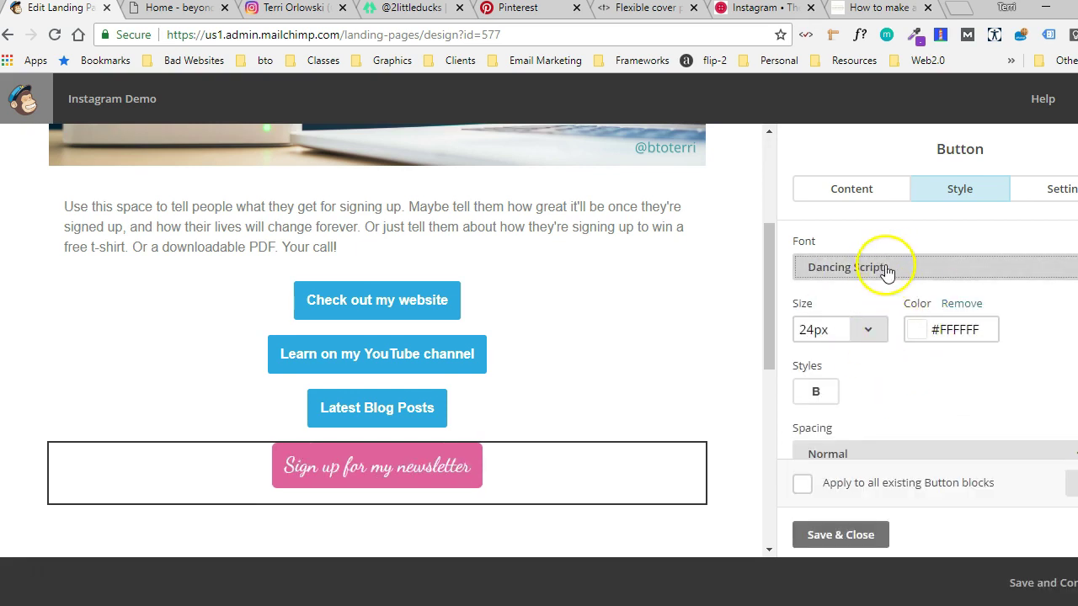
- Set the newsletter button's font to Nunito and apply its styling to all existing button blocks
{"action": "left_click", "coordinate": [886, 270]}
{"action": "scroll", "coordinate": [903, 487], "scroll_direction": "down", "scroll_amount": 4}
{"action": "left_click", "coordinate": [893, 415]}
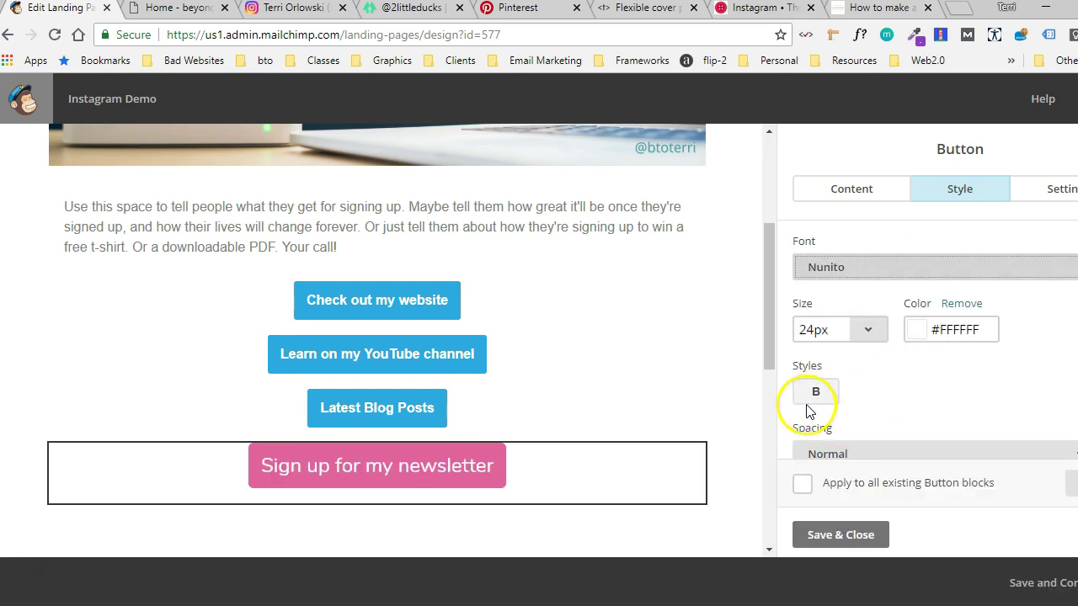
{"action": "scroll", "coordinate": [871, 416], "scroll_direction": "down", "scroll_amount": 1}
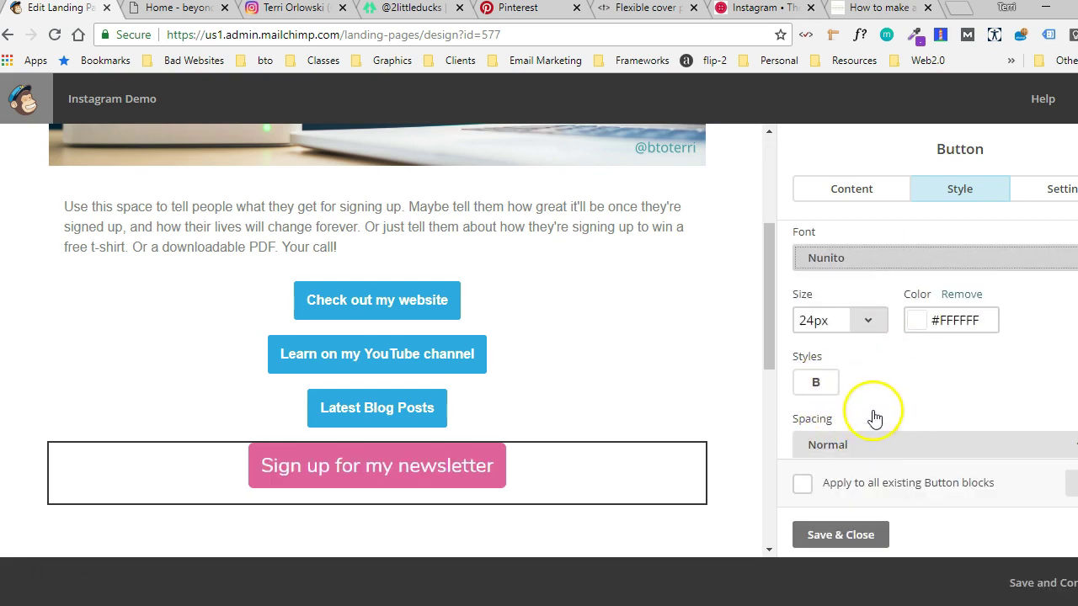
{"action": "left_click", "coordinate": [803, 486]}
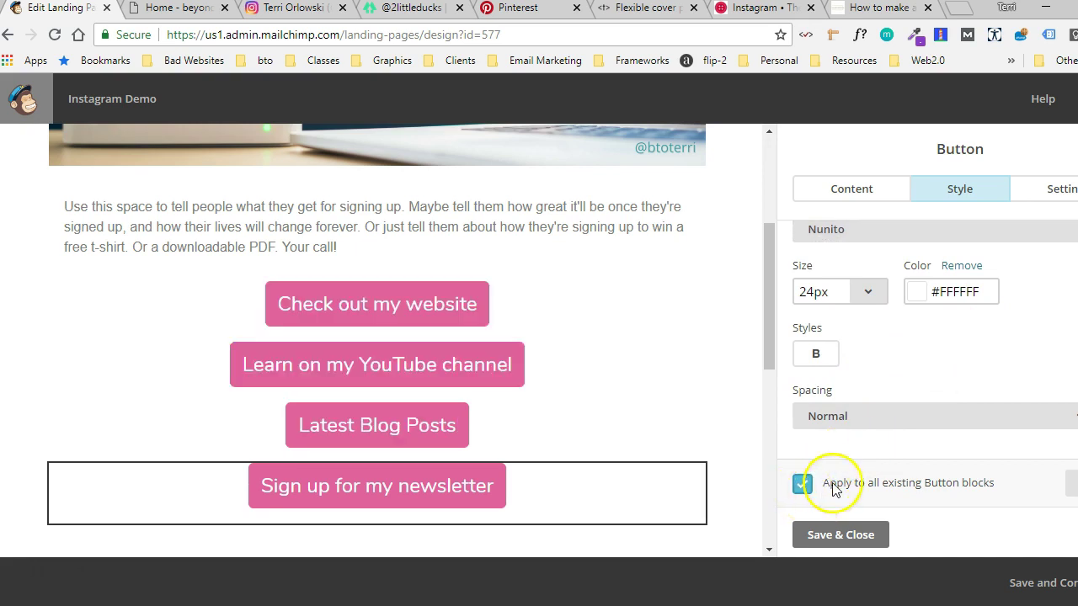
- Change the width of the "Sign up for my newsletter" button to Full width
{"action": "left_click", "coordinate": [1051, 195]}
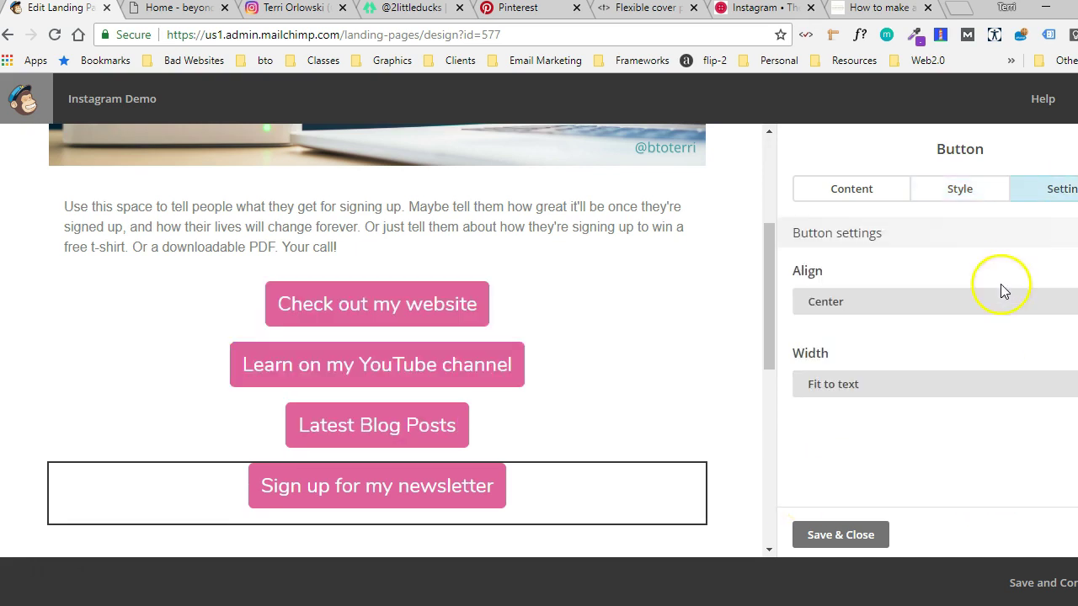
{"action": "left_click", "coordinate": [876, 387]}
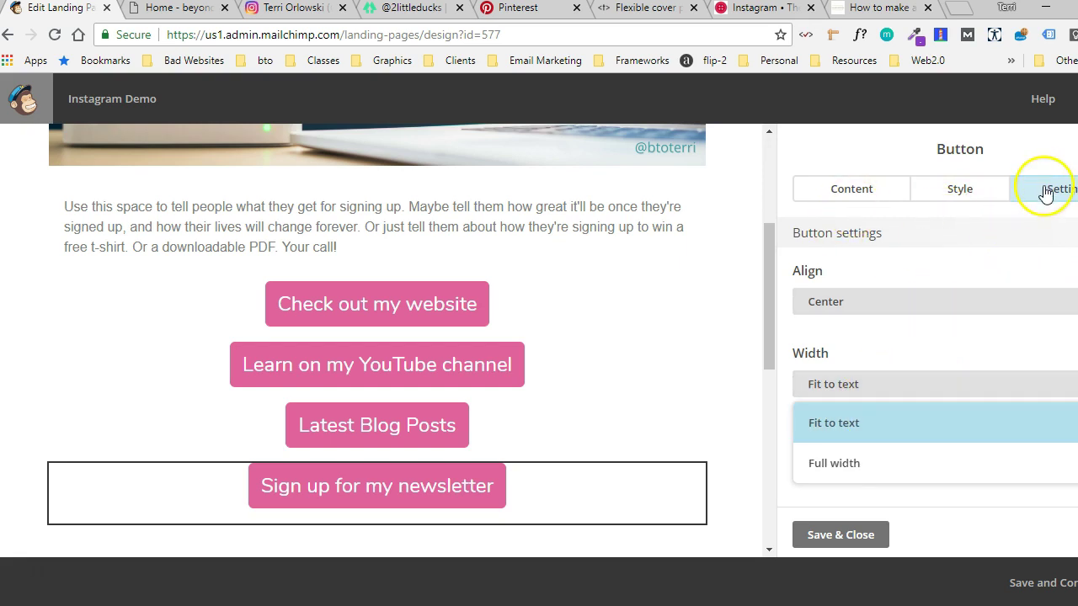
{"action": "left_click", "coordinate": [849, 462]}
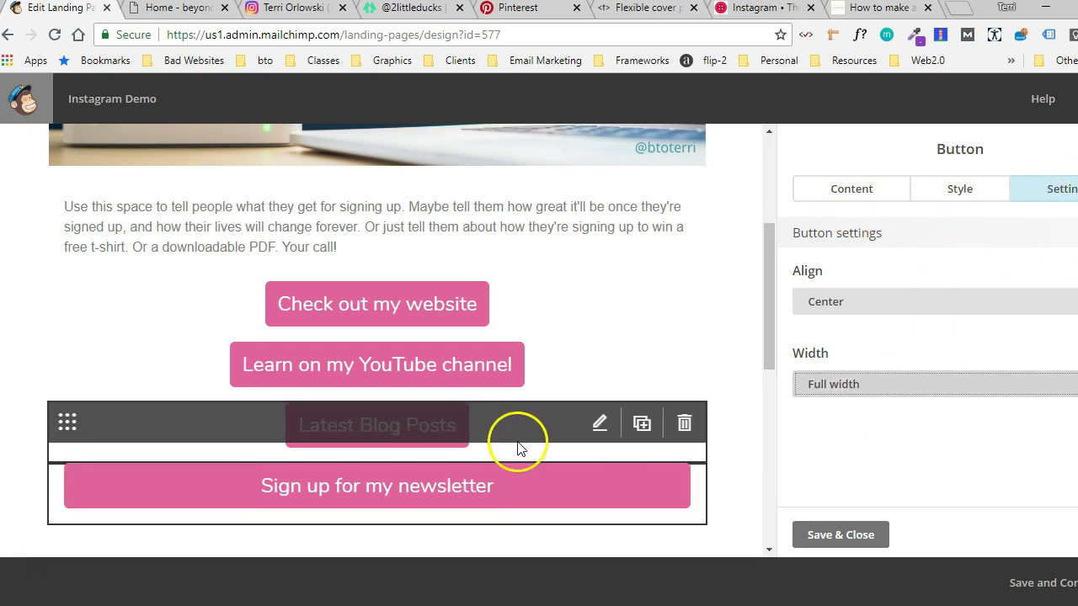
- Change the width of the "Latest Blog Posts" button to Full width
{"action": "left_click", "coordinate": [552, 426]}
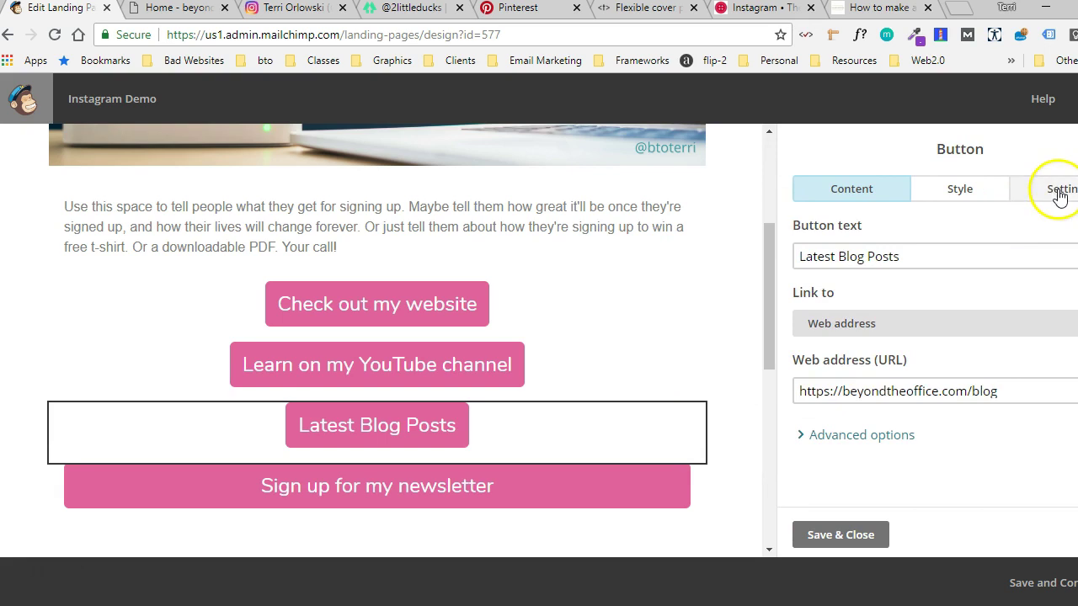
{"action": "left_click", "coordinate": [1057, 191]}
{"action": "left_click", "coordinate": [898, 391]}
{"action": "left_click", "coordinate": [867, 468]}
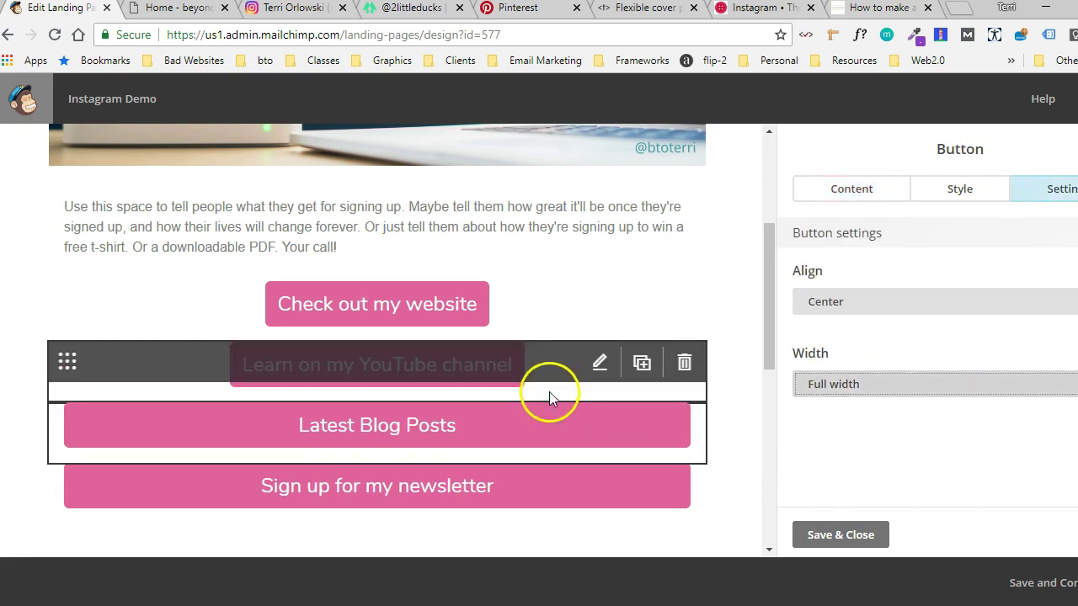
- Change the width of the "Learn on my YouTube channel" button to Full width
{"action": "left_click", "coordinate": [560, 383]}
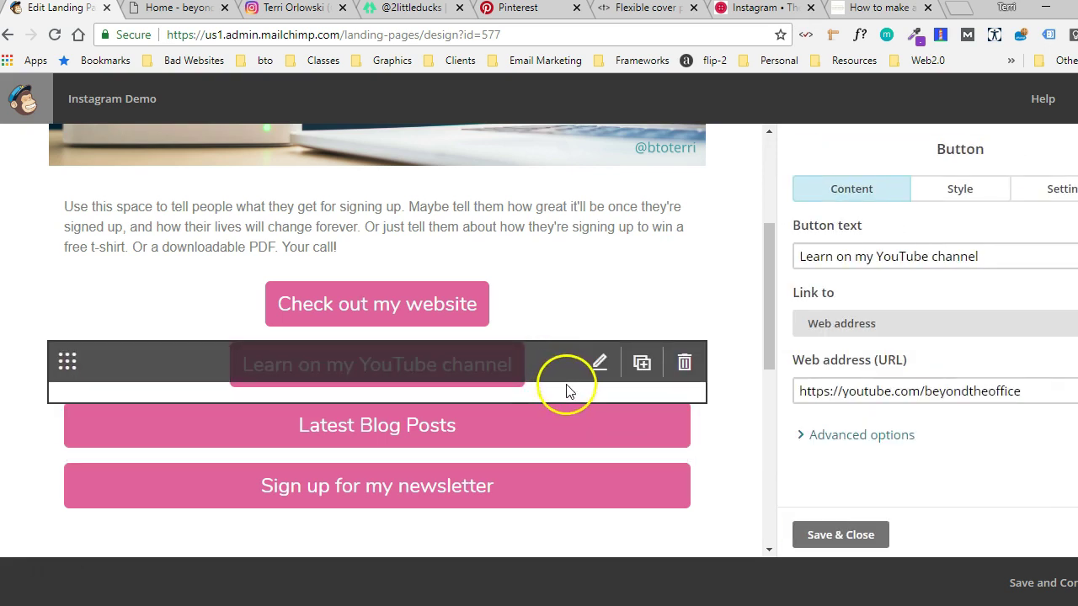
{"action": "left_click", "coordinate": [1052, 192]}
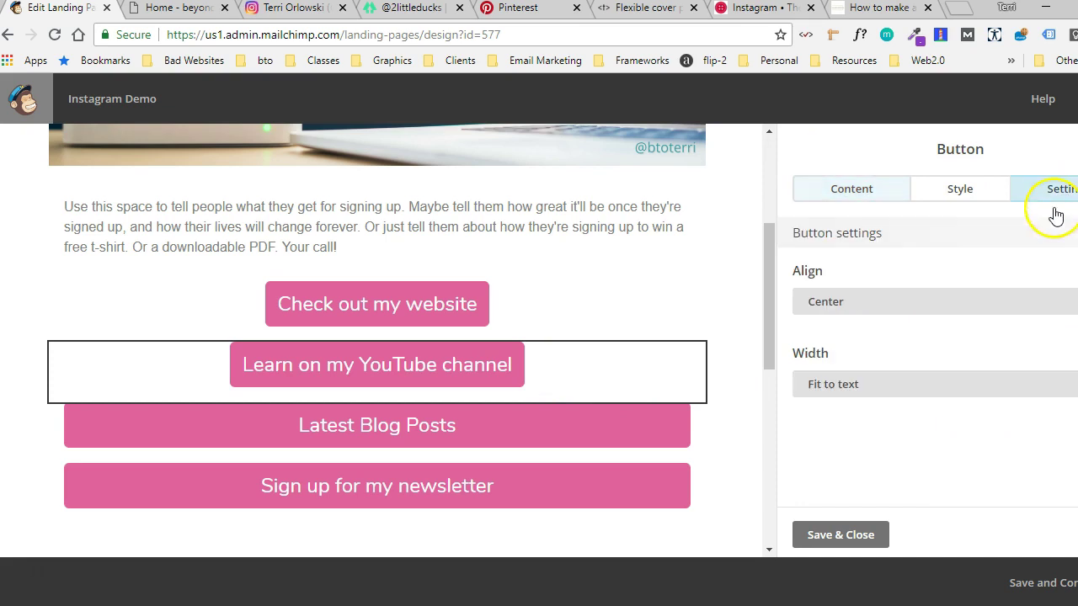
{"action": "left_click", "coordinate": [917, 389]}
{"action": "left_click", "coordinate": [856, 465]}
- Change the width of the "Check out my website" button to Full width and save the block
{"action": "left_click", "coordinate": [544, 325]}
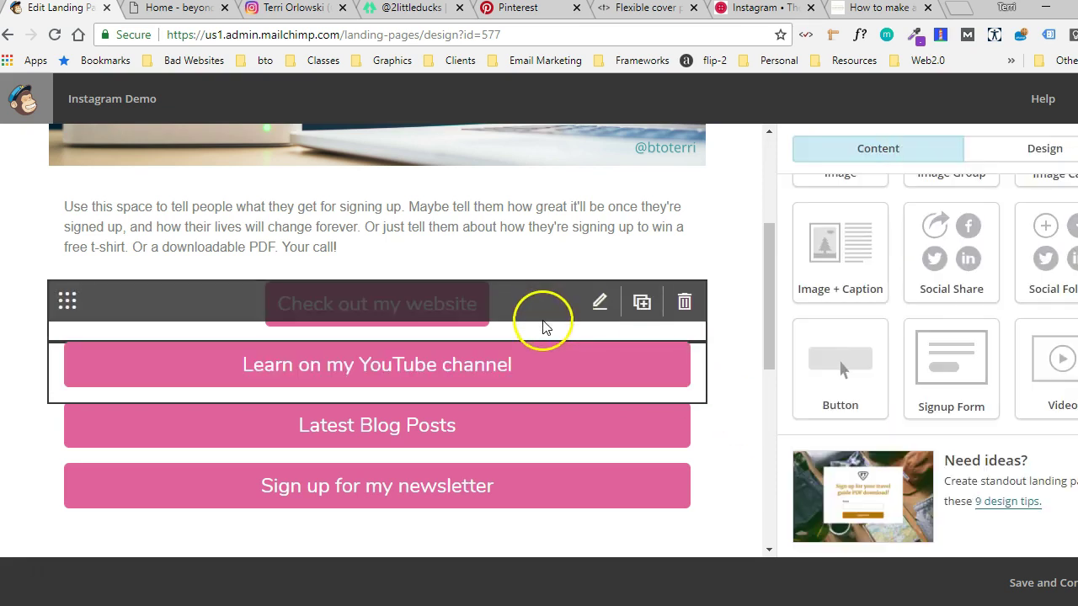
{"action": "left_click", "coordinate": [1051, 201]}
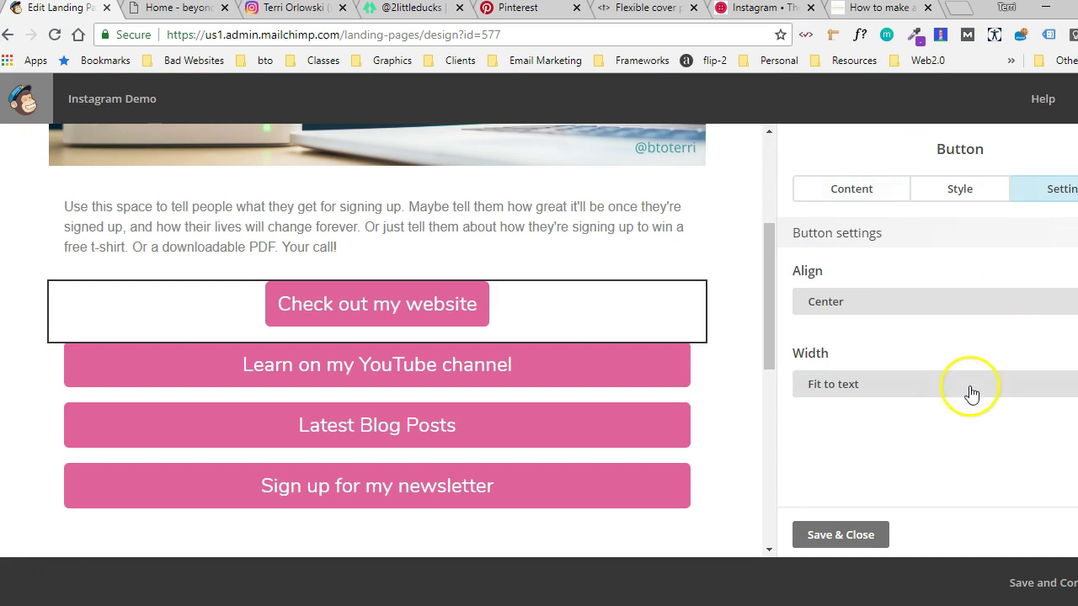
{"action": "left_click", "coordinate": [895, 398]}
{"action": "left_click", "coordinate": [858, 460]}
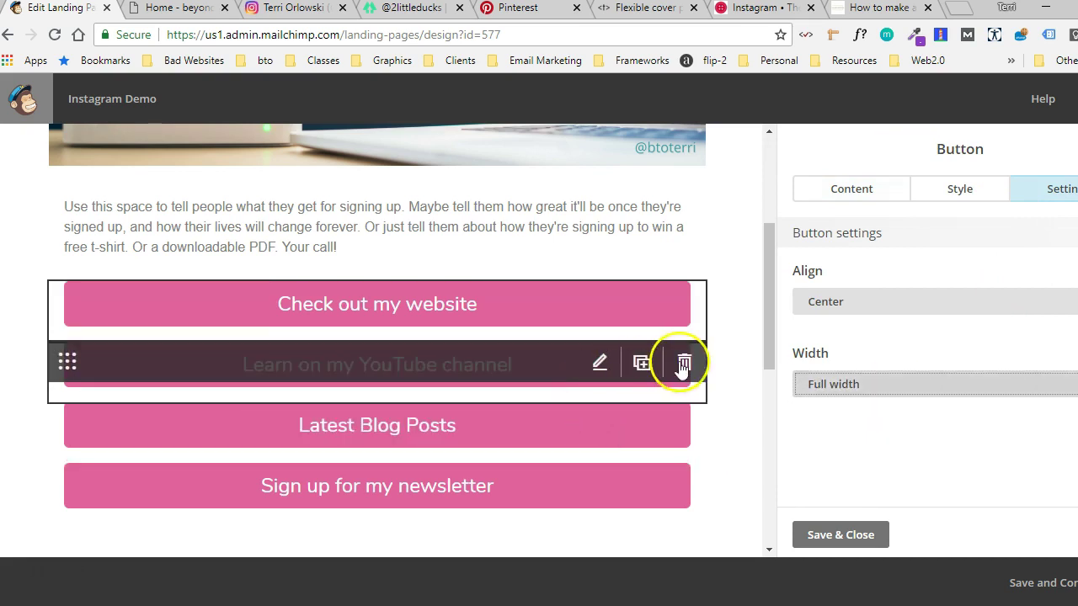
{"action": "scroll", "coordinate": [725, 367], "scroll_direction": "down", "scroll_amount": 2}
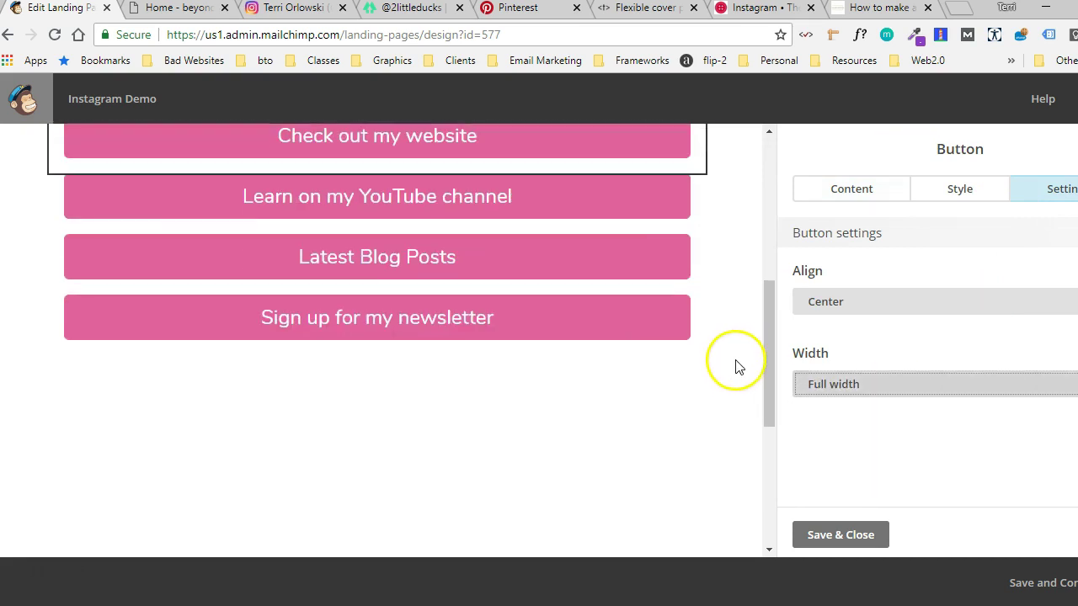
{"action": "left_click", "coordinate": [842, 199]}
{"action": "left_click", "coordinate": [830, 535]}
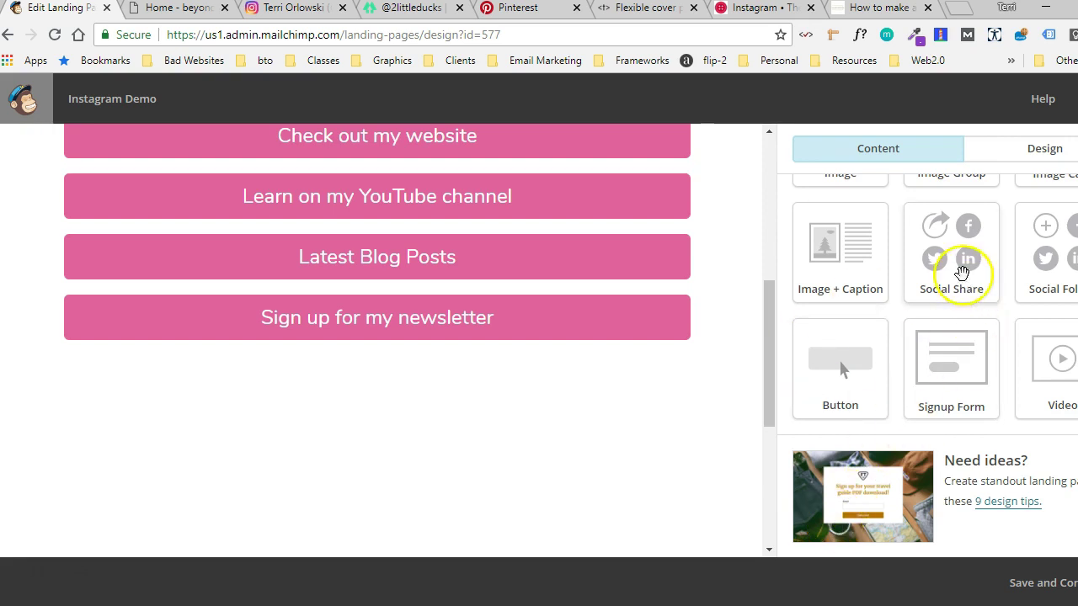
{"action": "left_click_drag", "start_coordinate": [1041, 257], "coordinate": [376, 384]}
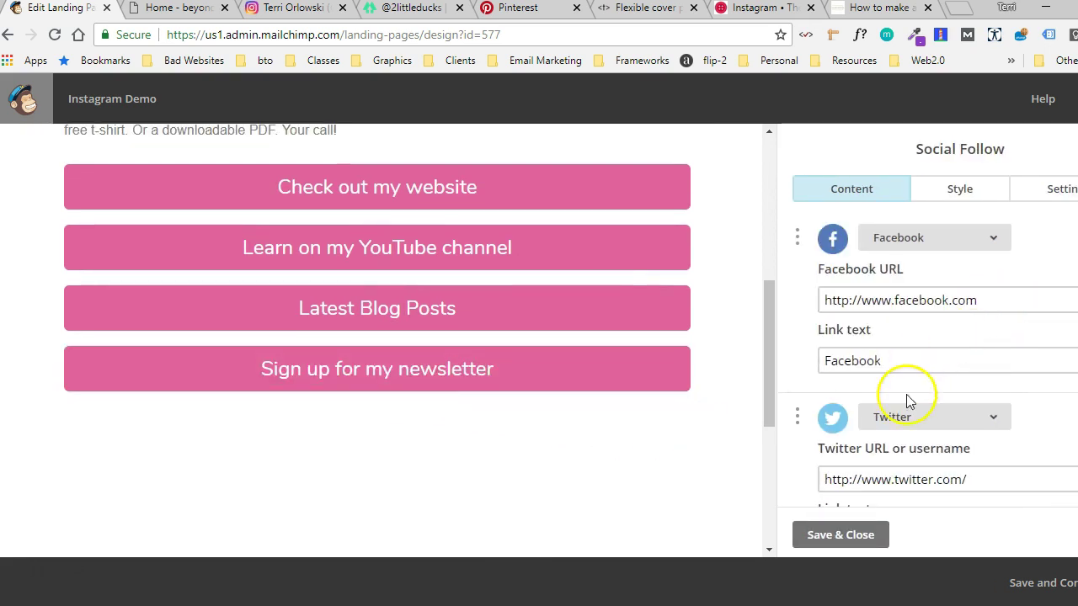
{"action": "left_click", "coordinate": [999, 305]}
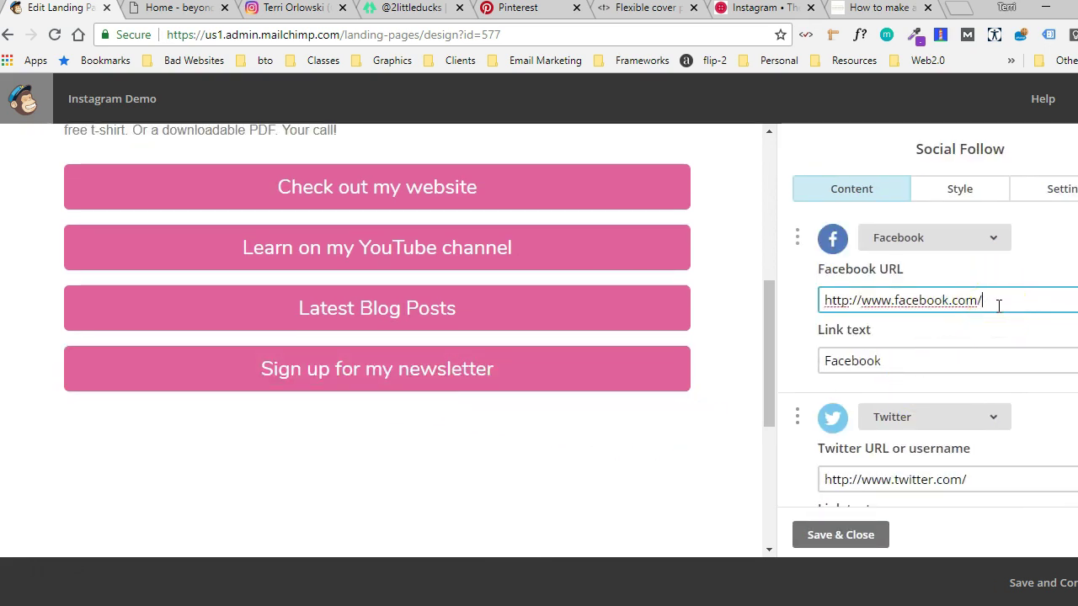
{"action": "type", "text": "/beyondtheoffice"}
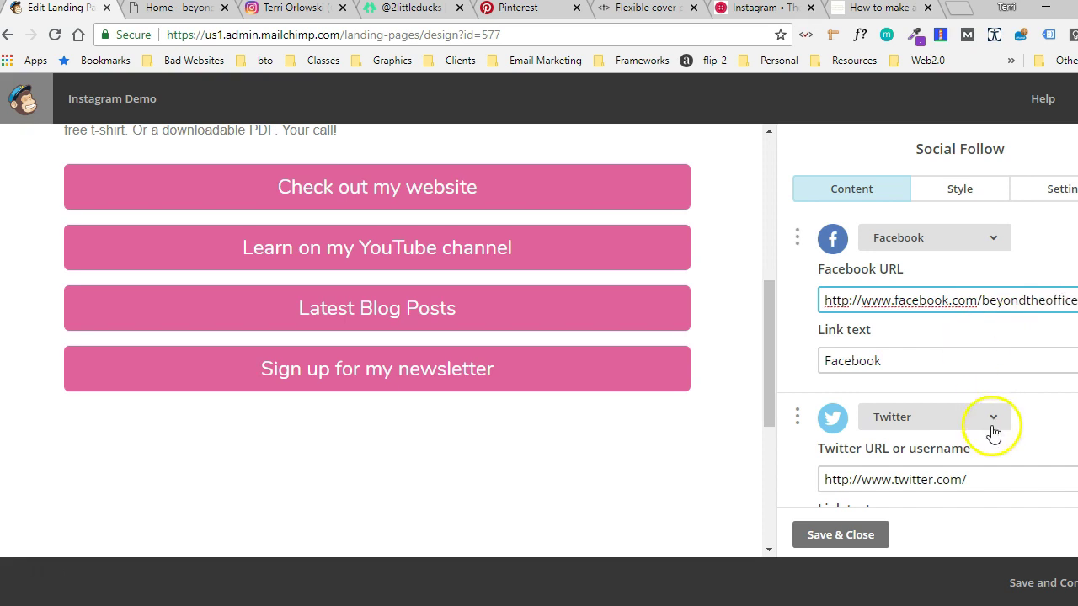
{"action": "left_click", "coordinate": [1003, 484]}
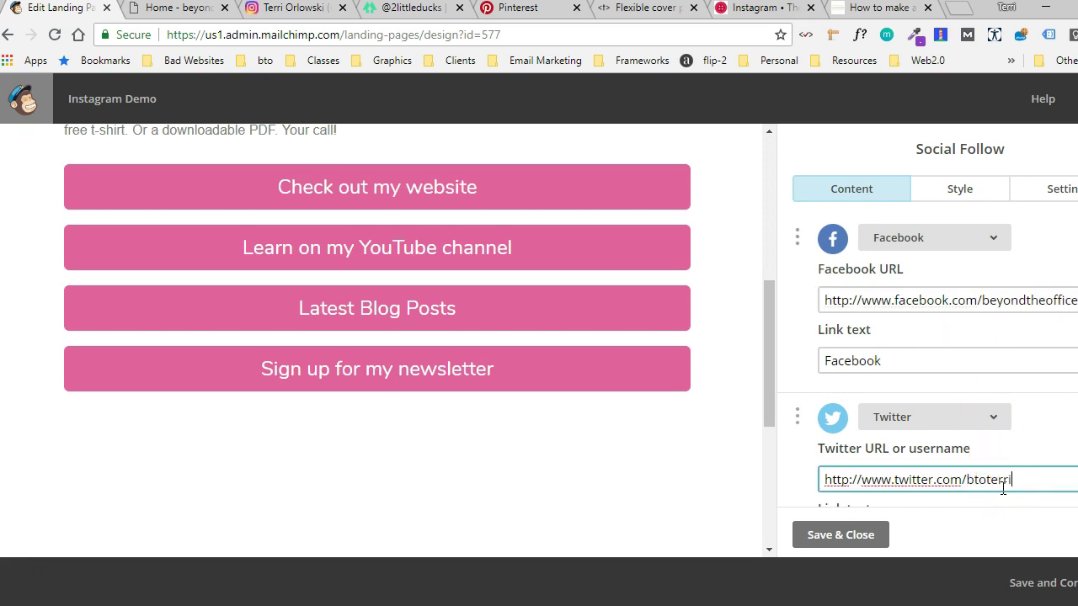
{"action": "scroll", "coordinate": [1034, 448], "scroll_direction": "down", "scroll_amount": 2}
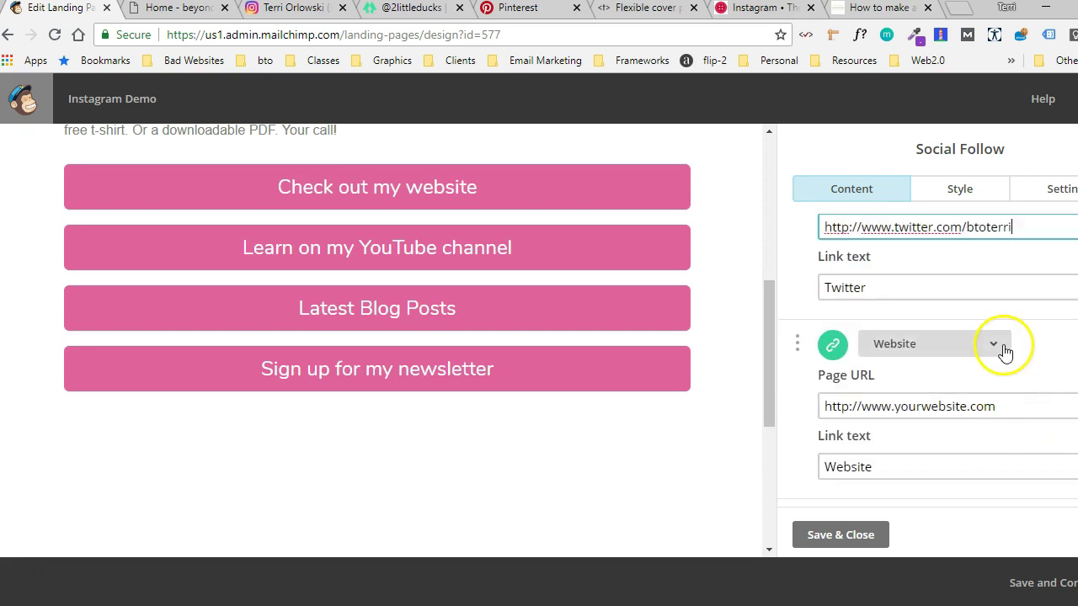
{"action": "left_click", "coordinate": [1059, 347]}
{"action": "scroll", "coordinate": [947, 387], "scroll_direction": "up", "scroll_amount": 3}
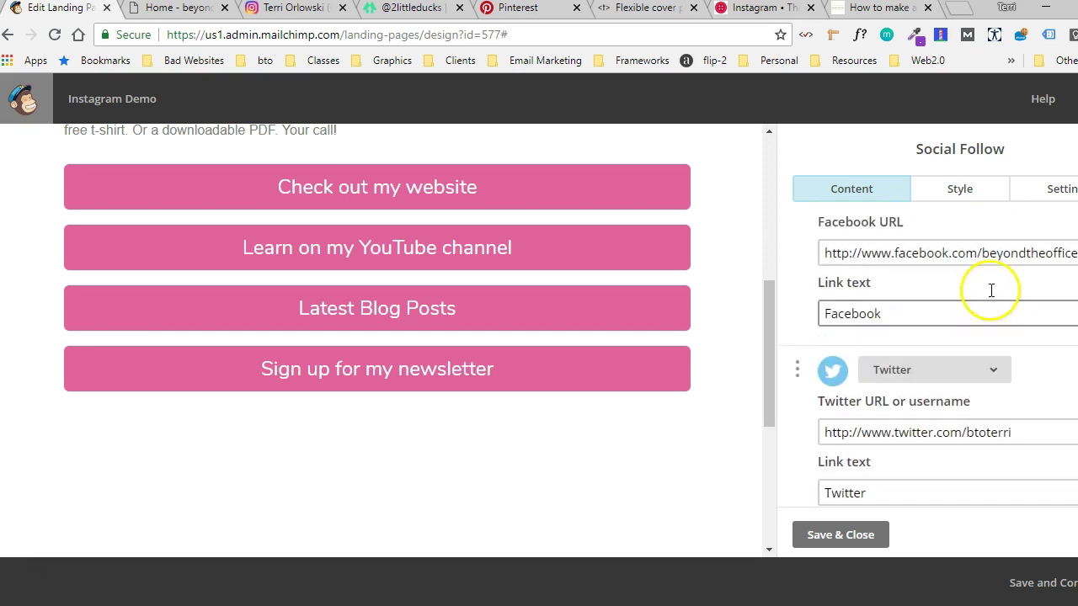
{"action": "scroll", "coordinate": [989, 296], "scroll_direction": "down", "scroll_amount": 3}
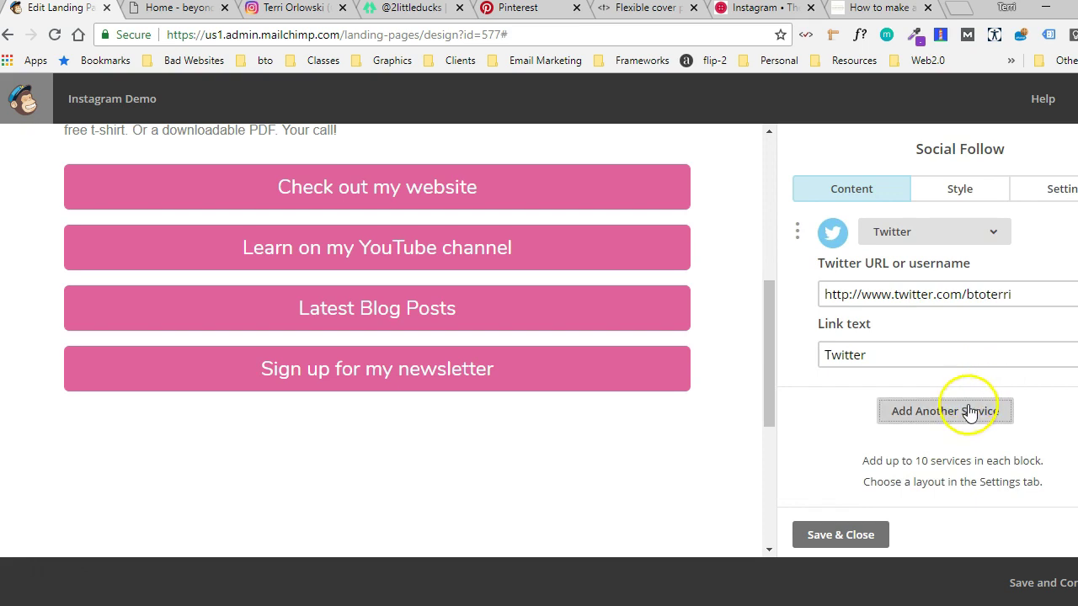
{"action": "left_click", "coordinate": [968, 409]}
{"action": "left_click", "coordinate": [956, 413]}
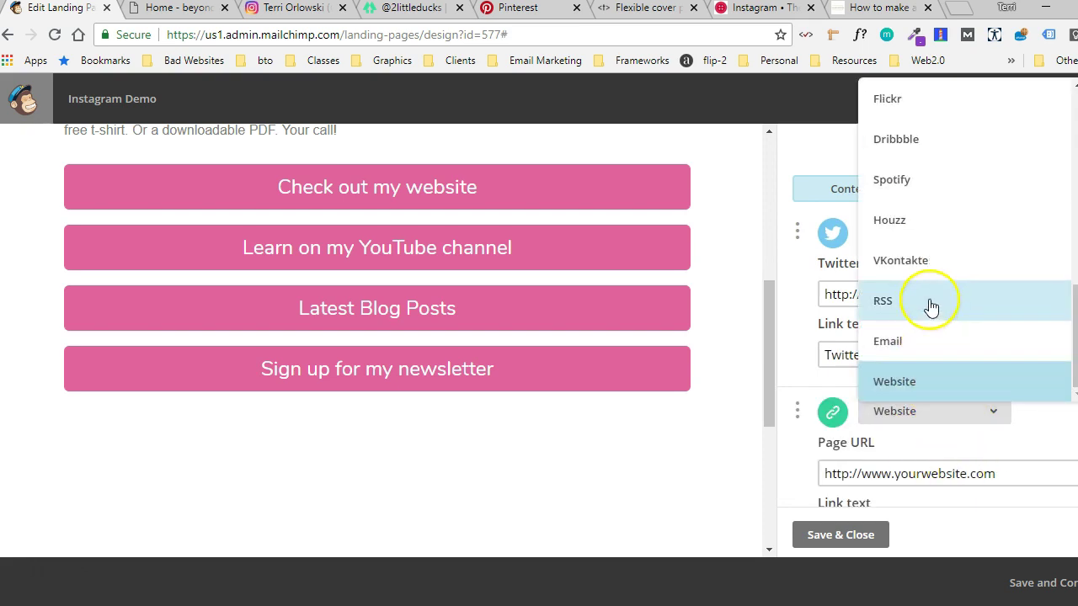
{"action": "scroll", "coordinate": [936, 278], "scroll_direction": "up", "scroll_amount": 3}
{"action": "scroll", "coordinate": [937, 253], "scroll_direction": "up", "scroll_amount": 3}
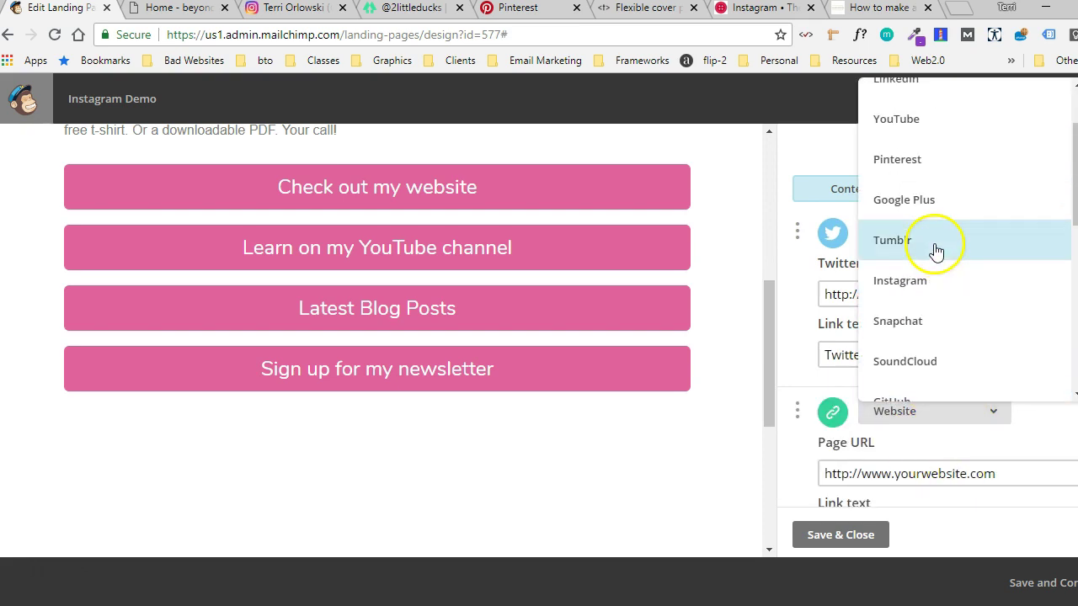
{"action": "left_click", "coordinate": [926, 159]}
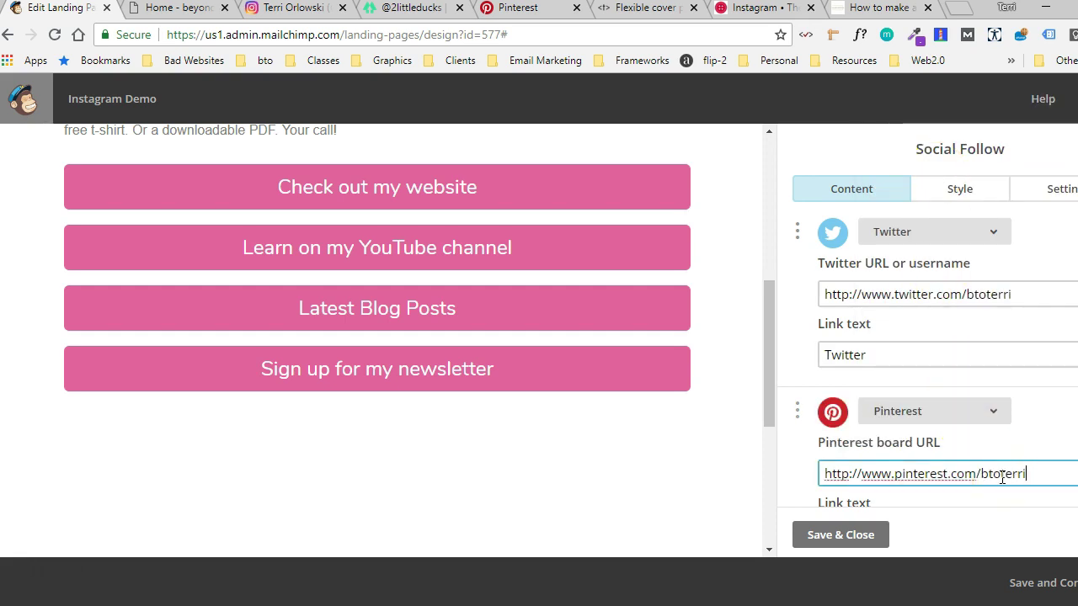
{"action": "scroll", "coordinate": [998, 421], "scroll_direction": "down", "scroll_amount": 2}
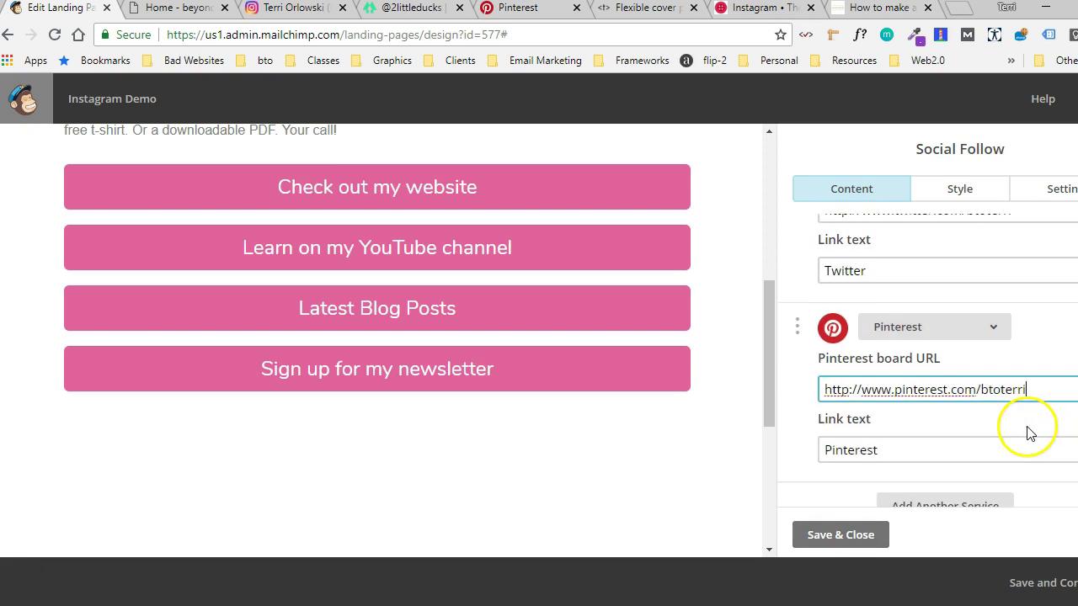
{"action": "left_click", "coordinate": [987, 445]}
{"action": "left_click", "coordinate": [908, 444]}
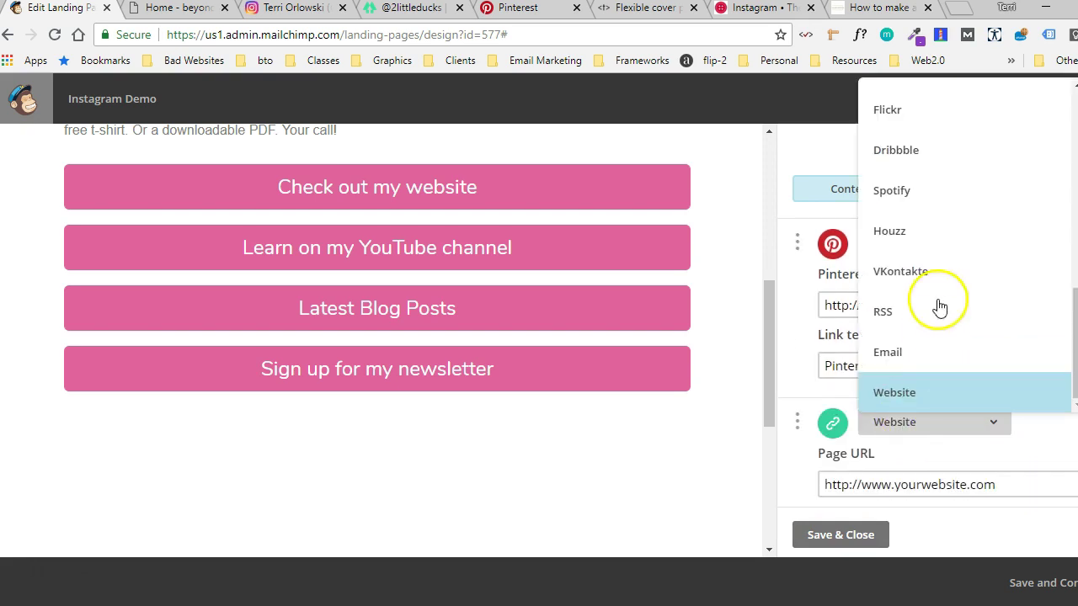
{"action": "scroll", "coordinate": [936, 306], "scroll_direction": "up", "scroll_amount": 5}
{"action": "left_click", "coordinate": [929, 135]}
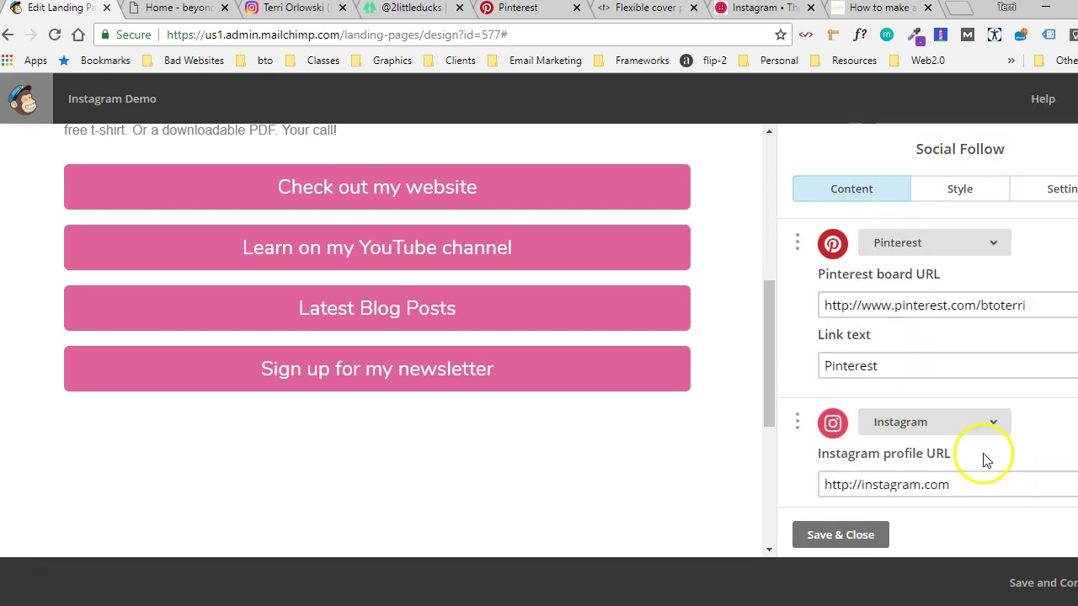
{"action": "left_click", "coordinate": [1000, 492]}
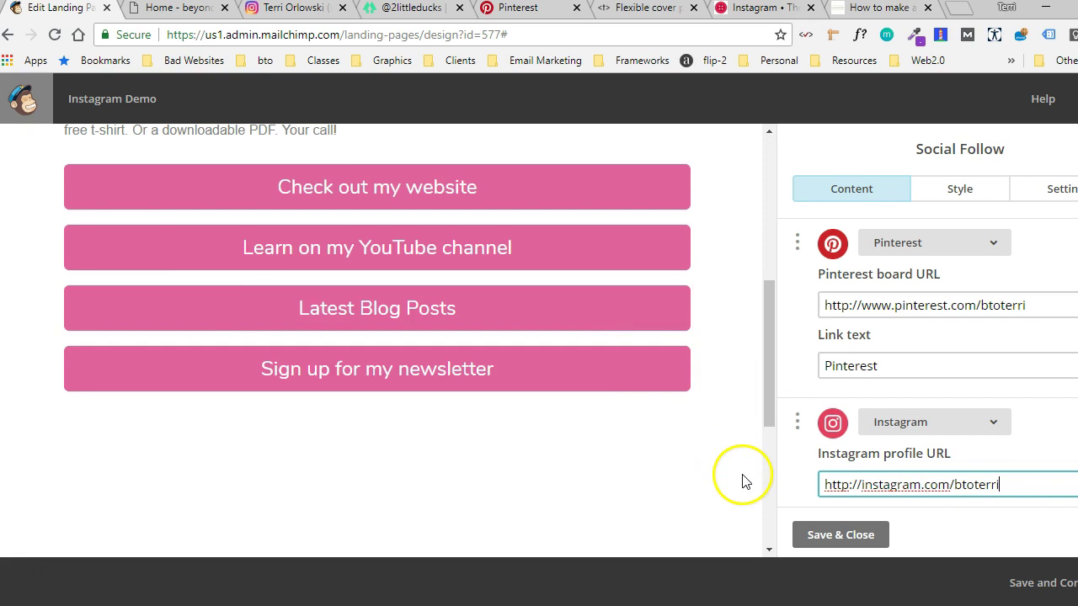
{"action": "left_click", "coordinate": [849, 537]}
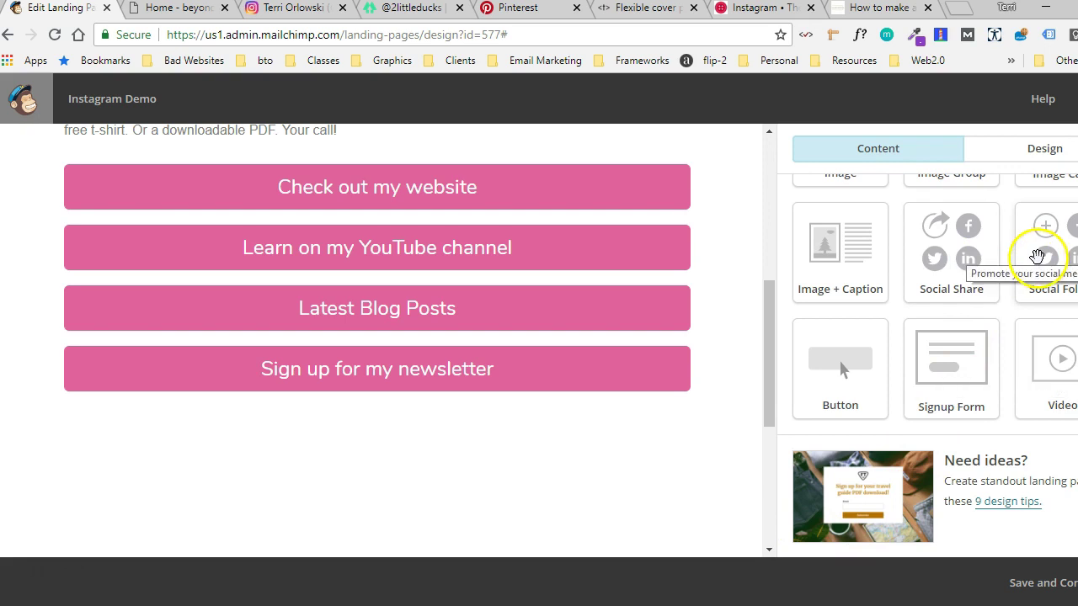
{"action": "left_click_drag", "start_coordinate": [1043, 255], "coordinate": [378, 428]}
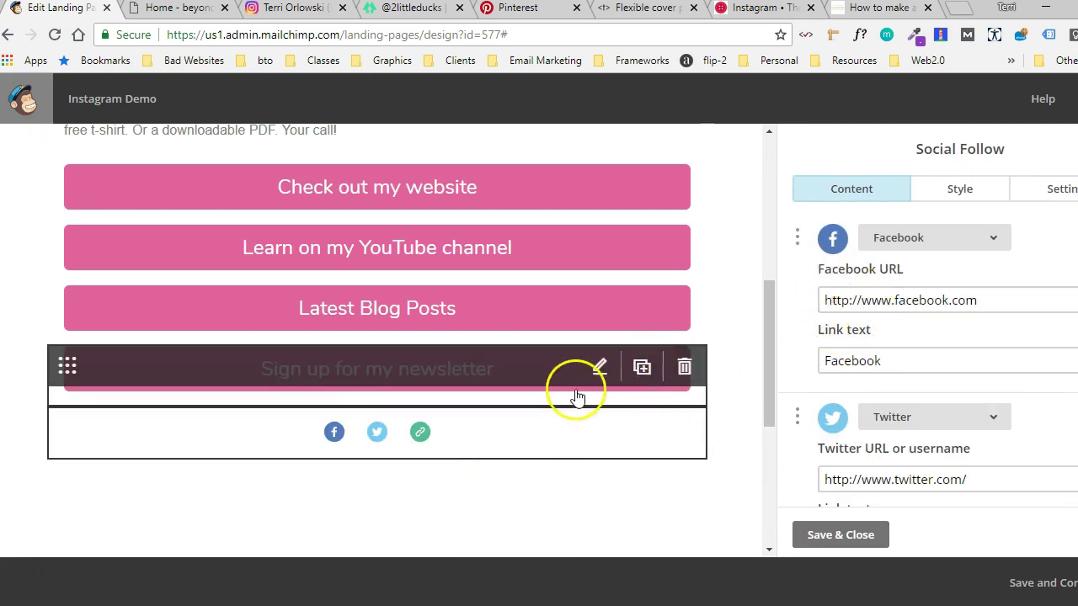
{"action": "left_click", "coordinate": [951, 299]}
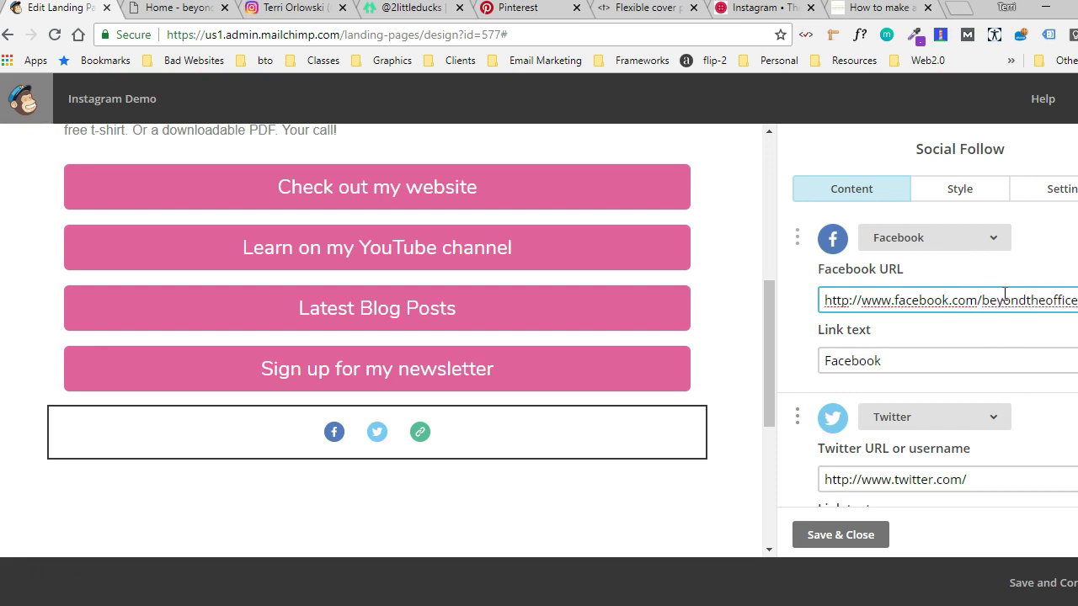
{"action": "key", "text": "Tab"}
{"action": "left_click", "coordinate": [1014, 476]}
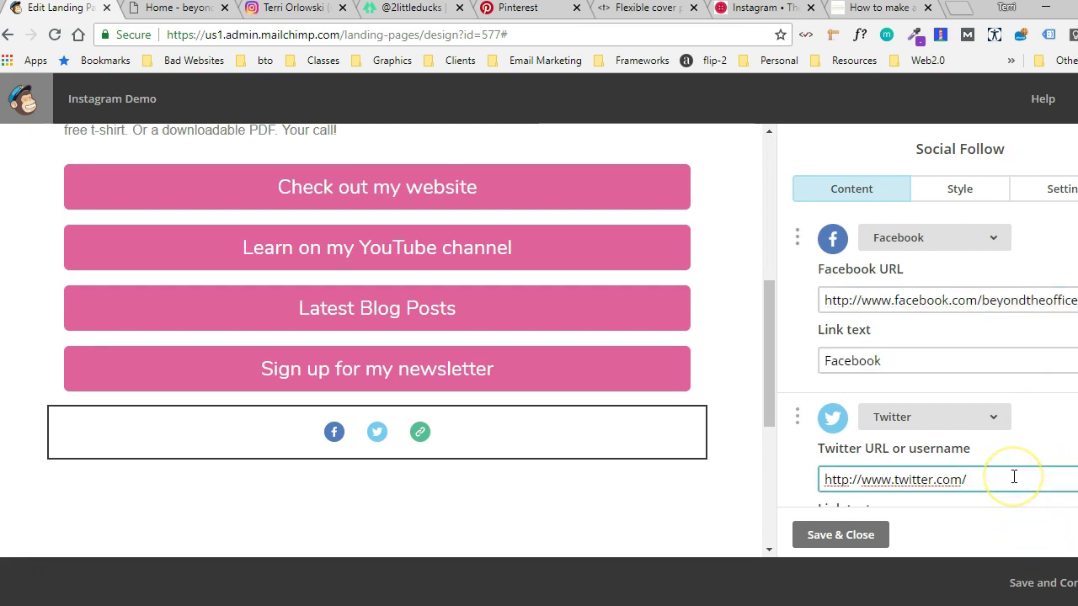
{"action": "scroll", "coordinate": [1014, 477], "scroll_direction": "down", "scroll_amount": 3}
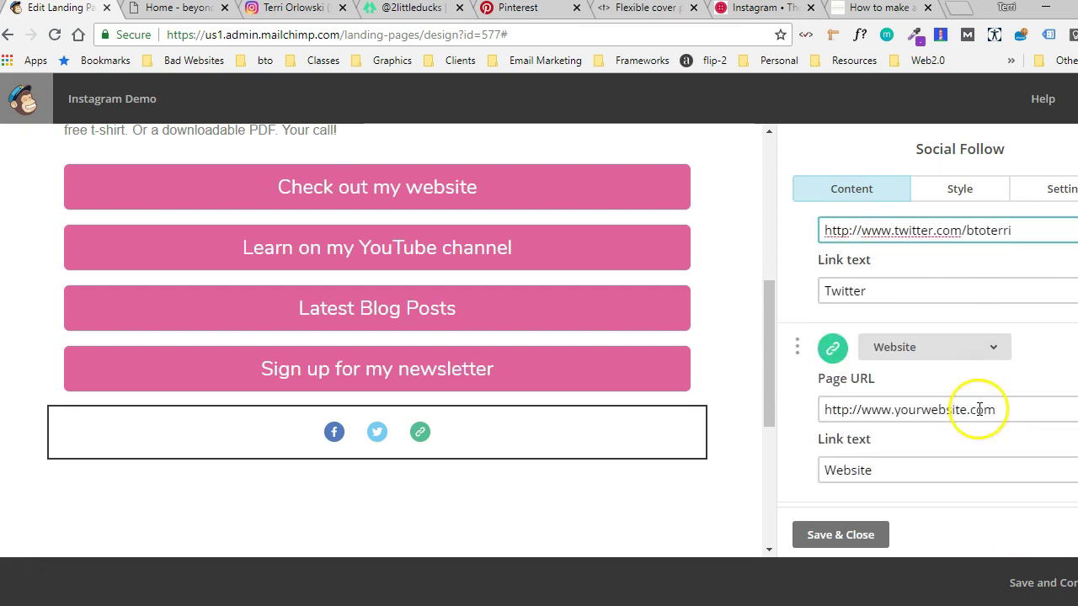
{"action": "left_click", "coordinate": [977, 346]}
{"action": "scroll", "coordinate": [940, 173], "scroll_direction": "up", "scroll_amount": 2}
{"action": "scroll", "coordinate": [940, 152], "scroll_direction": "up", "scroll_amount": 5}
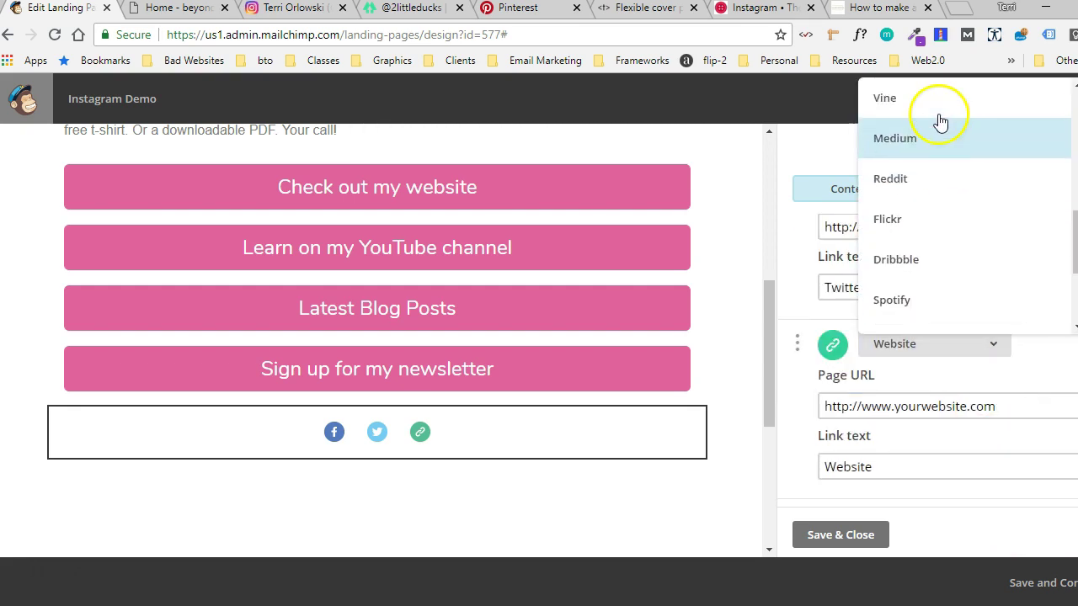
{"action": "left_click", "coordinate": [945, 133]}
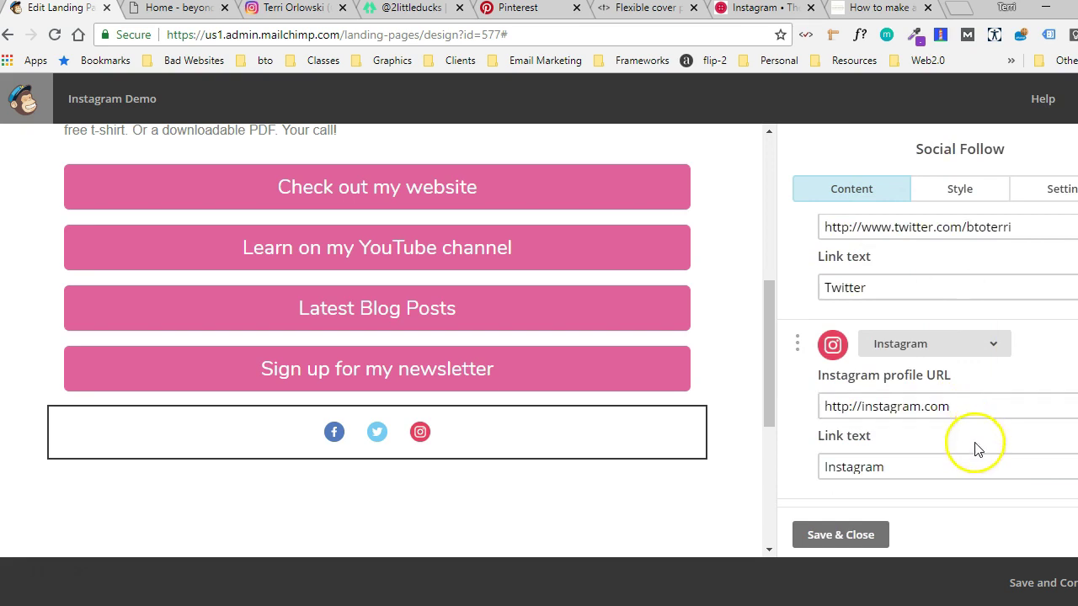
{"action": "left_click", "coordinate": [976, 415]}
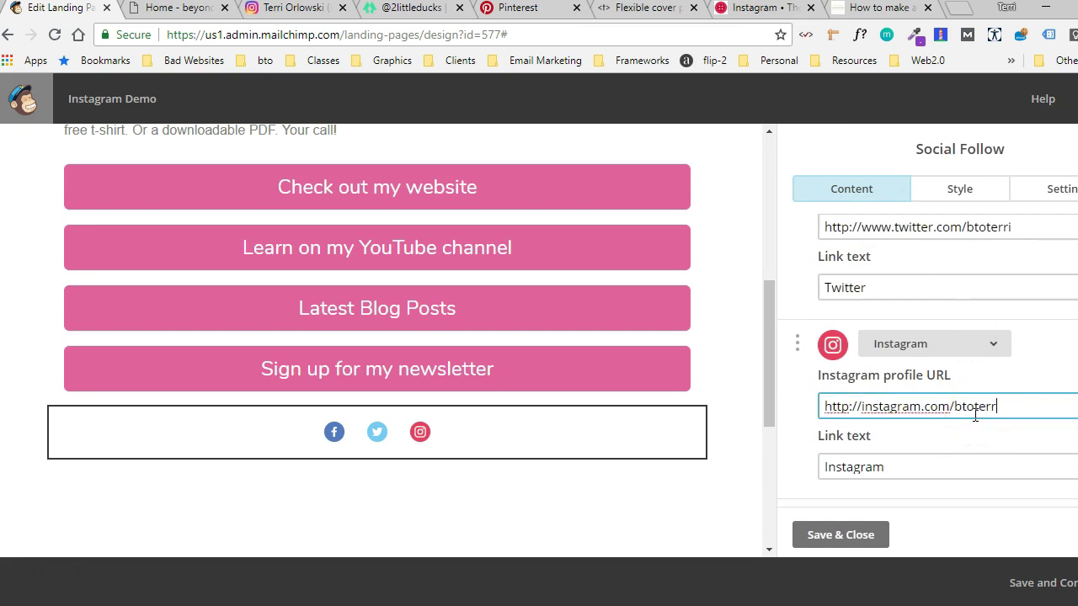
{"action": "left_click", "coordinate": [951, 469]}
{"action": "scroll", "coordinate": [963, 413], "scroll_direction": "down", "scroll_amount": 2}
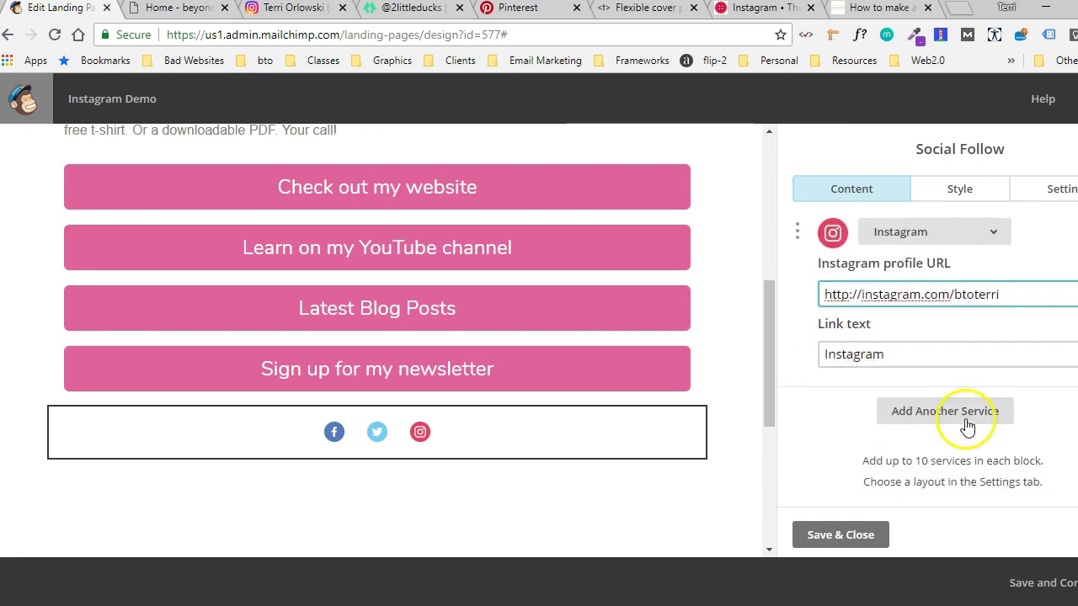
{"action": "left_click", "coordinate": [960, 412]}
{"action": "left_click", "coordinate": [943, 411]}
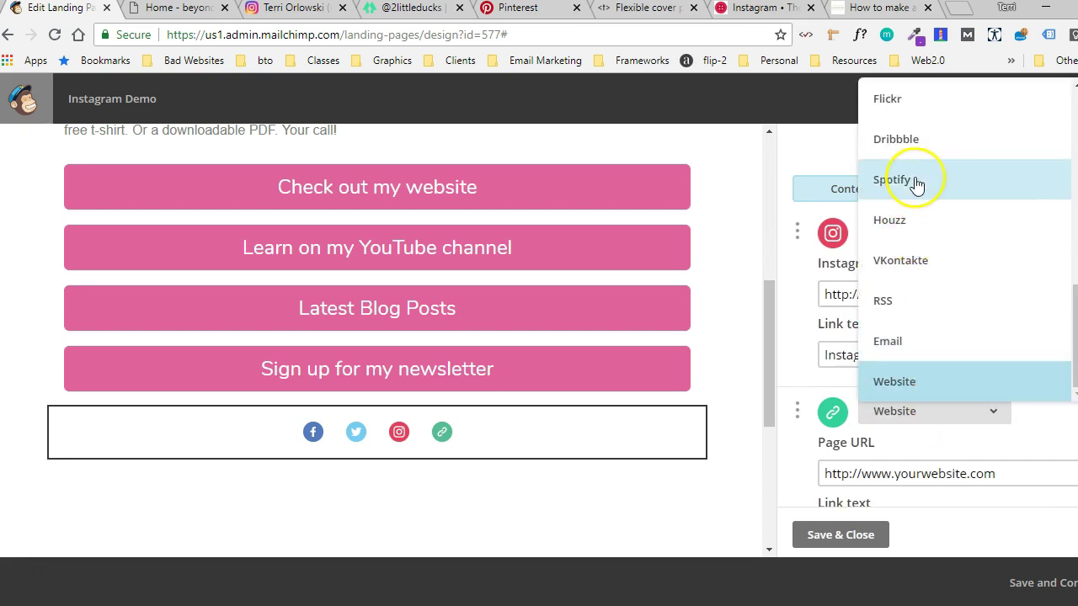
{"action": "scroll", "coordinate": [927, 194], "scroll_direction": "up", "scroll_amount": 5}
{"action": "scroll", "coordinate": [944, 154], "scroll_direction": "up", "scroll_amount": 1}
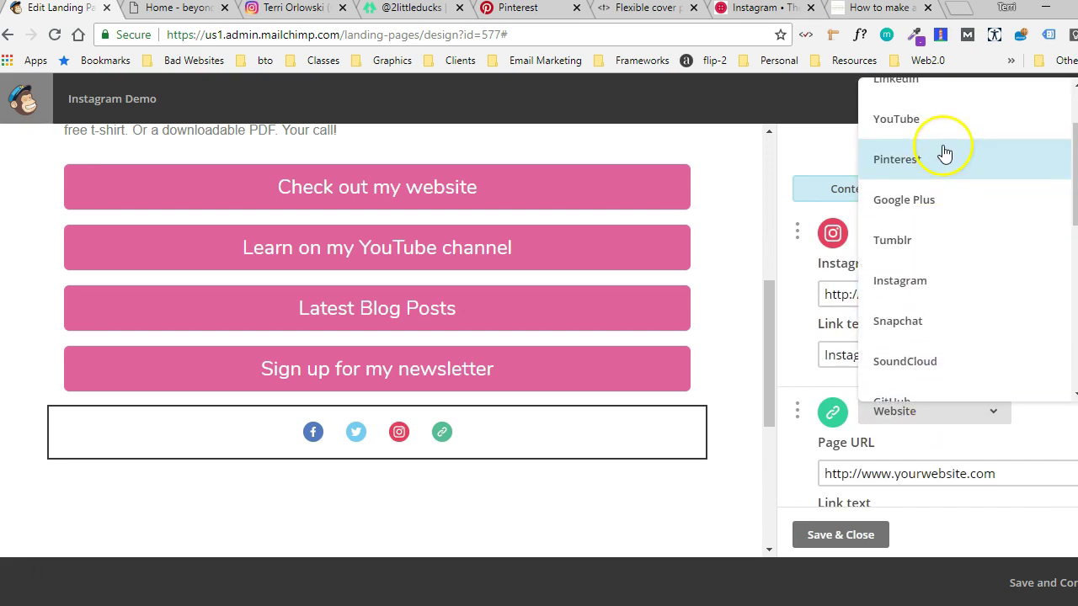
{"action": "left_click", "coordinate": [944, 157]}
{"action": "left_click", "coordinate": [997, 474]}
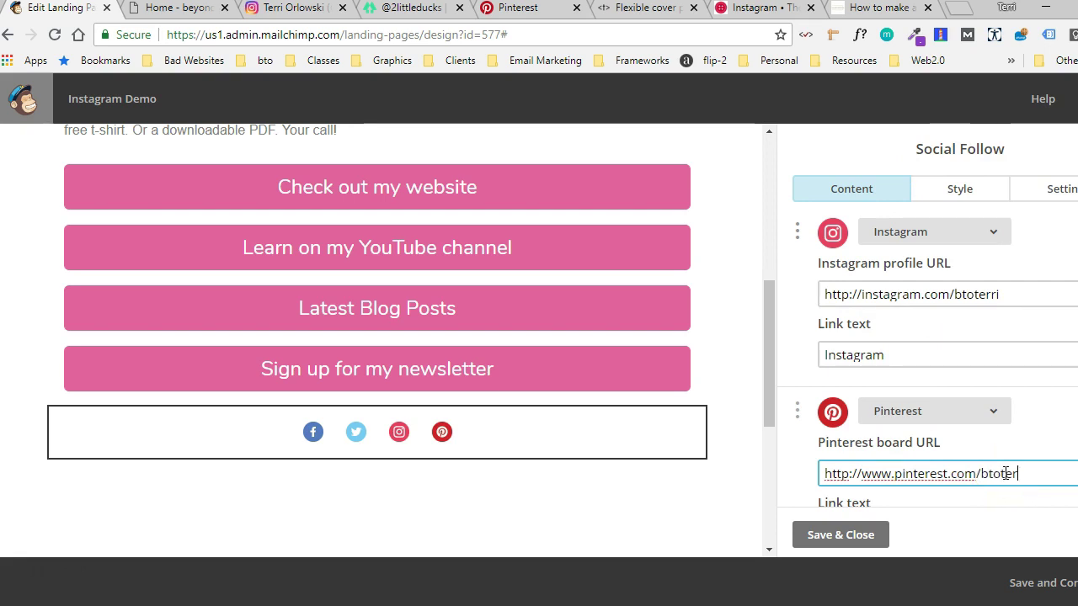
{"action": "left_click", "coordinate": [843, 536]}
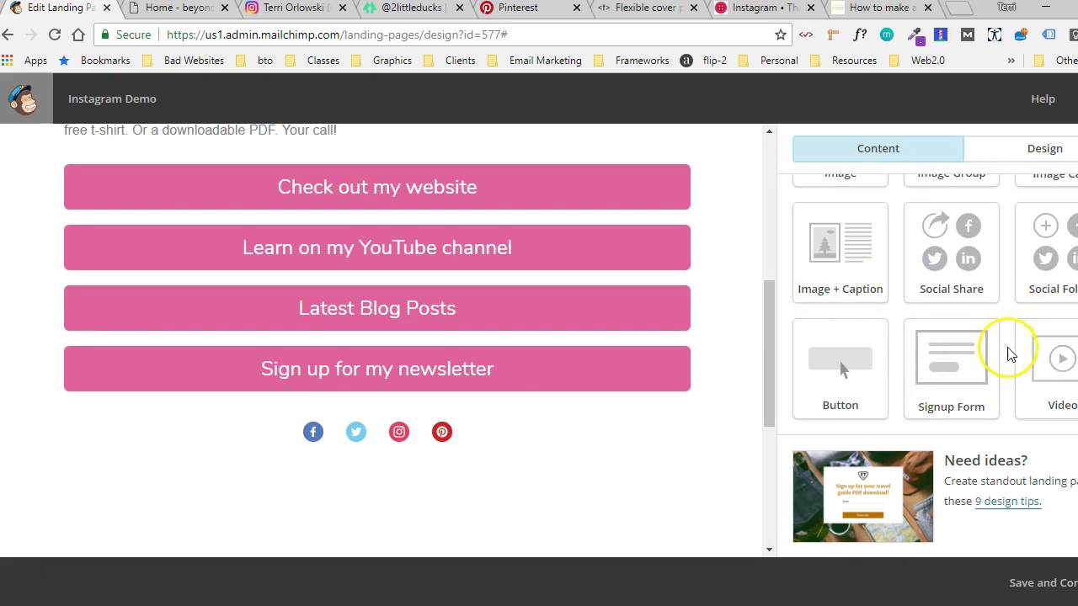
- Try a Signup Form block below the newsletter button, review its form content, and delete the block
{"action": "scroll", "coordinate": [1006, 371], "scroll_direction": "up", "scroll_amount": 3}
{"action": "scroll", "coordinate": [994, 375], "scroll_direction": "down", "scroll_amount": 3}
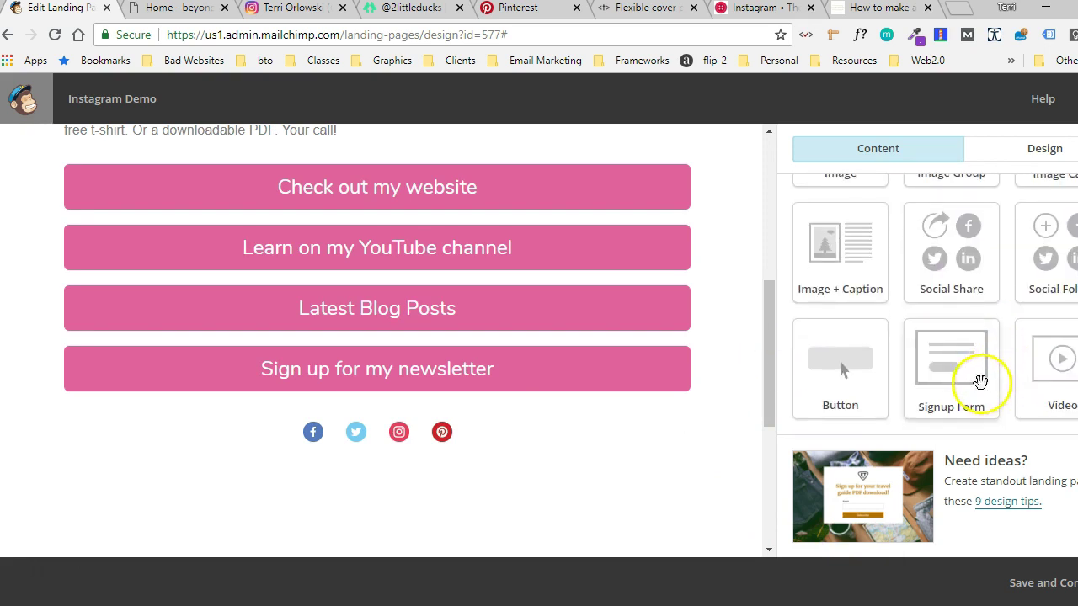
{"action": "left_click_drag", "start_coordinate": [980, 380], "coordinate": [480, 432]}
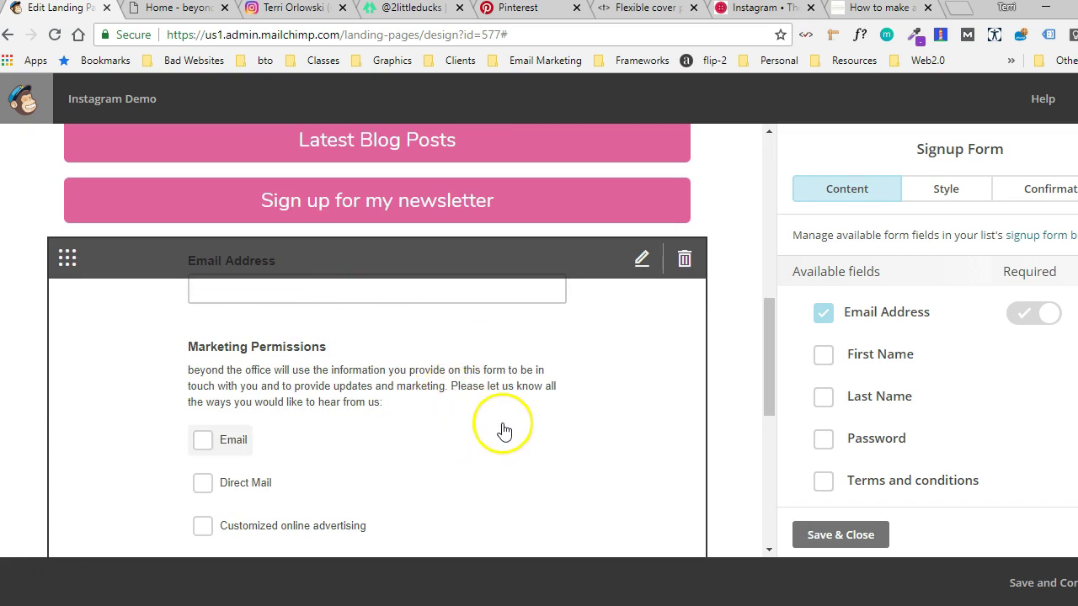
{"action": "scroll", "coordinate": [385, 463], "scroll_direction": "down", "scroll_amount": 3}
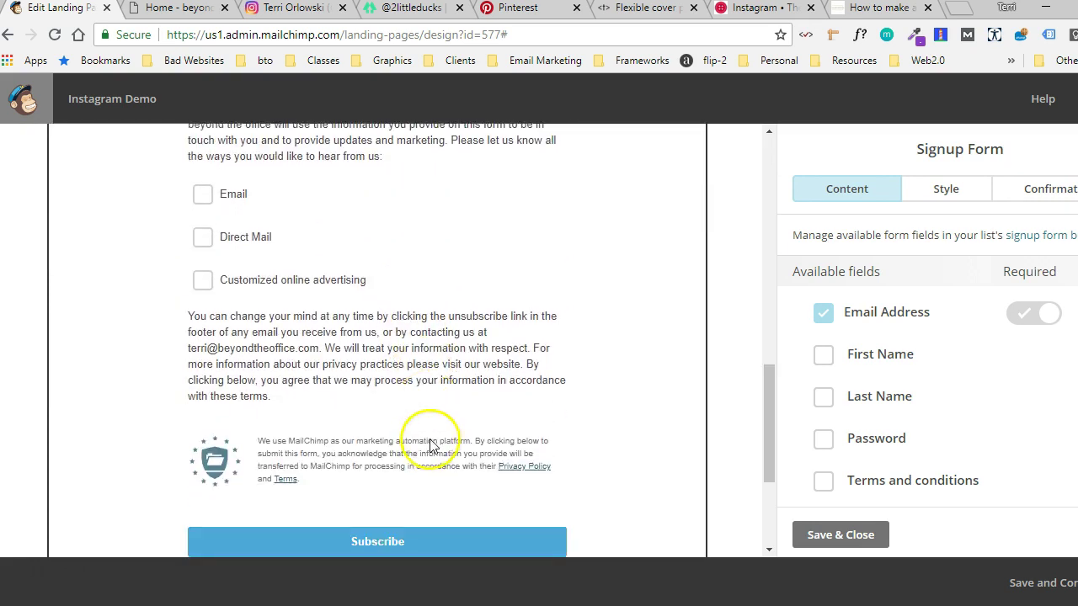
{"action": "scroll", "coordinate": [472, 379], "scroll_direction": "down", "scroll_amount": 1}
{"action": "scroll", "coordinate": [573, 416], "scroll_direction": "down", "scroll_amount": 1}
{"action": "scroll", "coordinate": [600, 419], "scroll_direction": "up", "scroll_amount": 1}
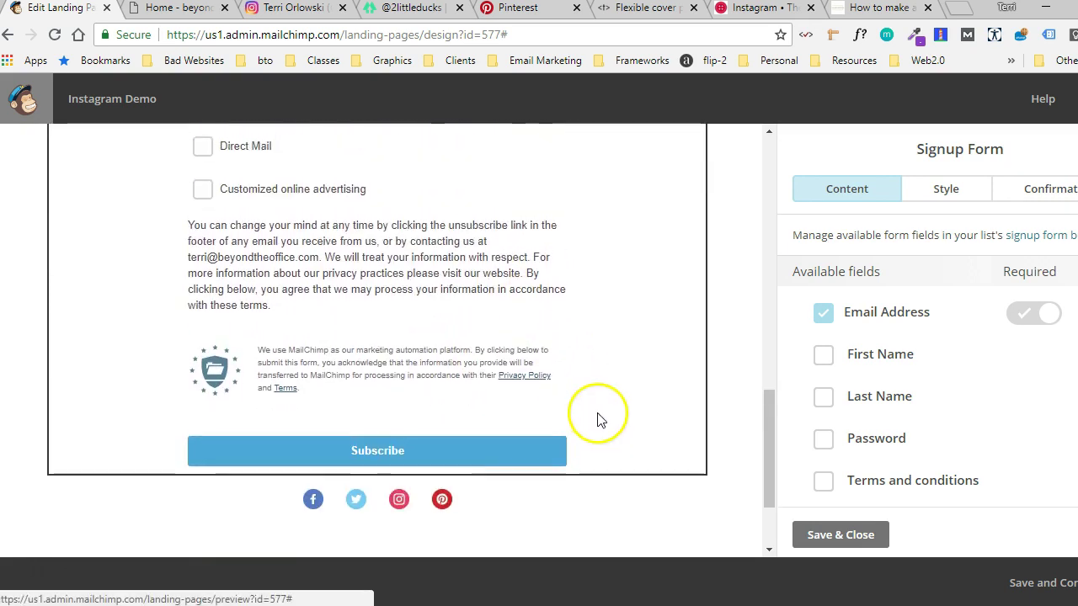
{"action": "scroll", "coordinate": [708, 354], "scroll_direction": "up", "scroll_amount": 3}
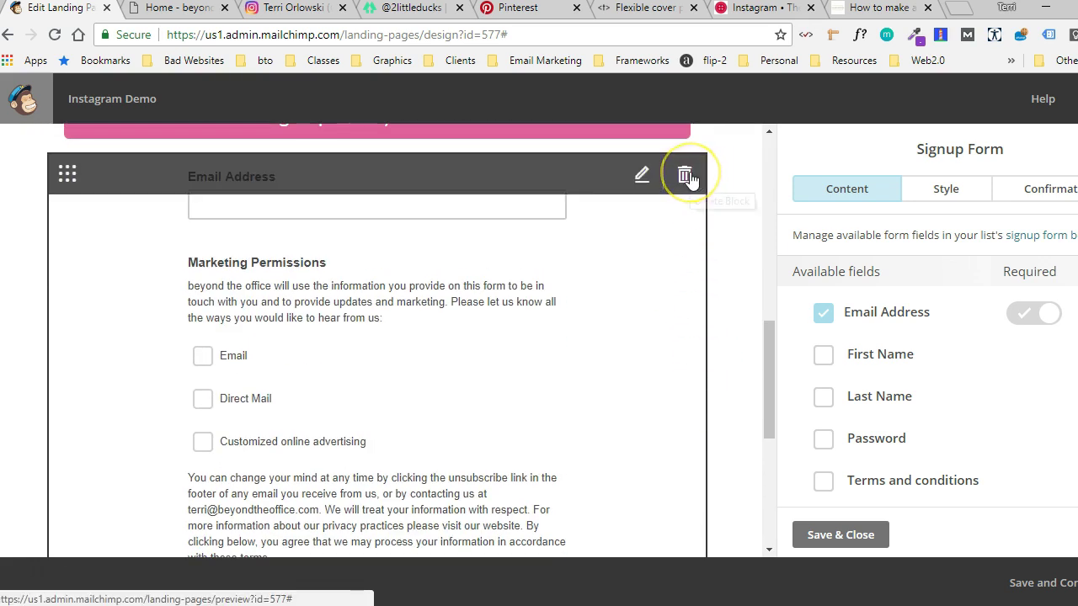
{"action": "left_click", "coordinate": [685, 176]}
{"action": "left_click", "coordinate": [383, 413]}
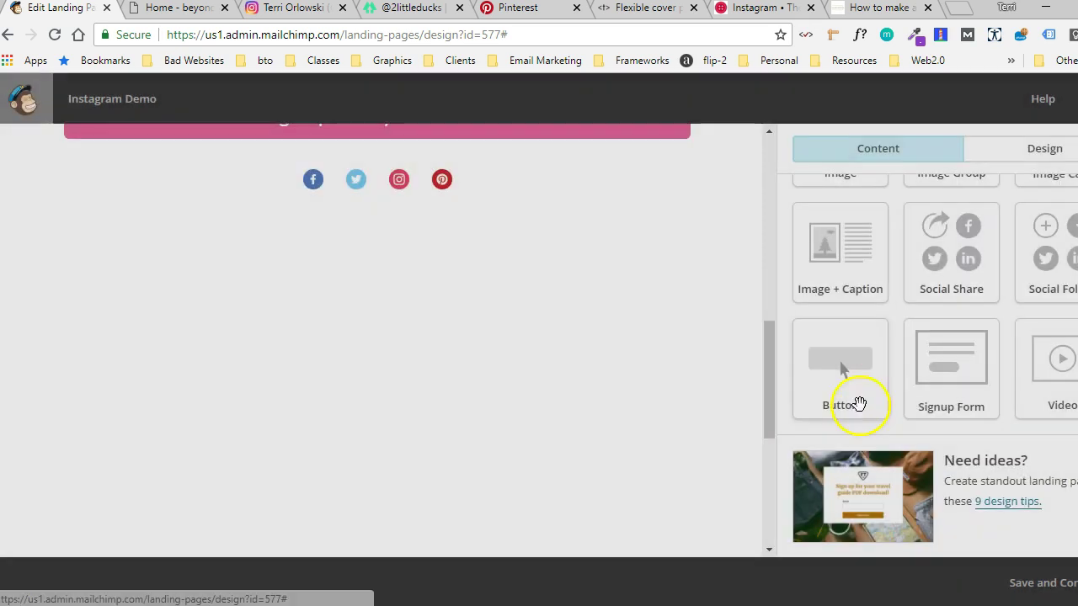
- Examine the available content block types and review the page layout from the header image to the lower social icons
{"action": "scroll", "coordinate": [975, 345], "scroll_direction": "up", "scroll_amount": 2}
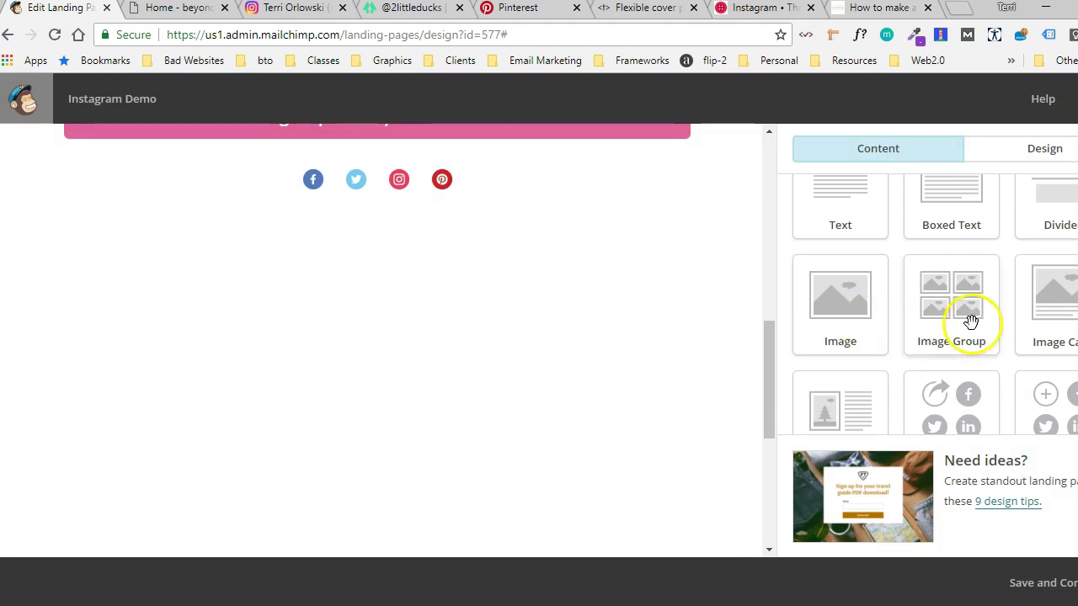
{"action": "scroll", "coordinate": [840, 311], "scroll_direction": "up", "scroll_amount": 1}
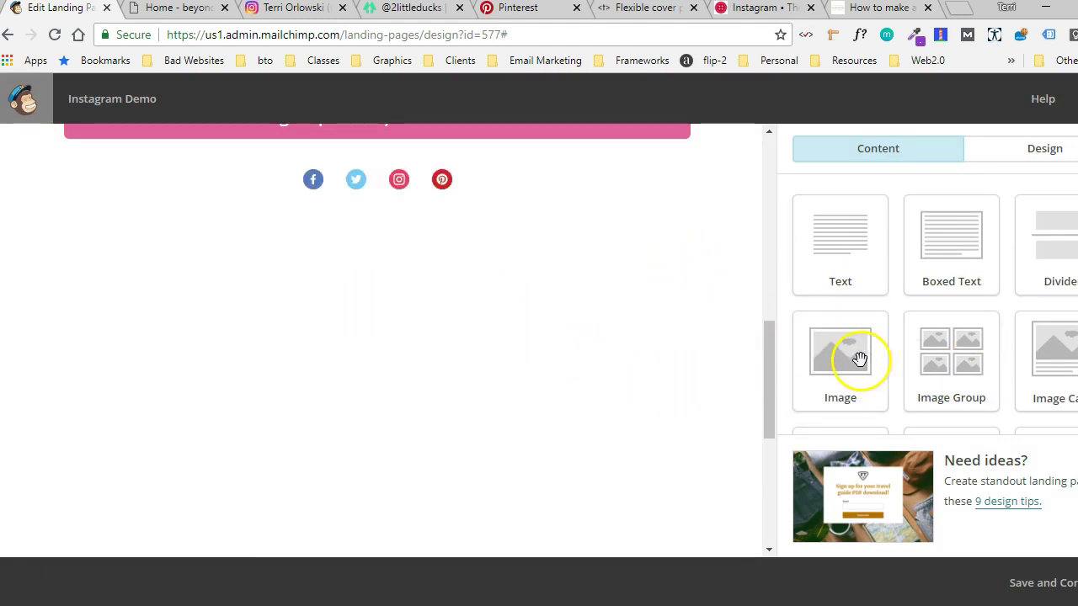
{"action": "scroll", "coordinate": [492, 272], "scroll_direction": "up", "scroll_amount": 4}
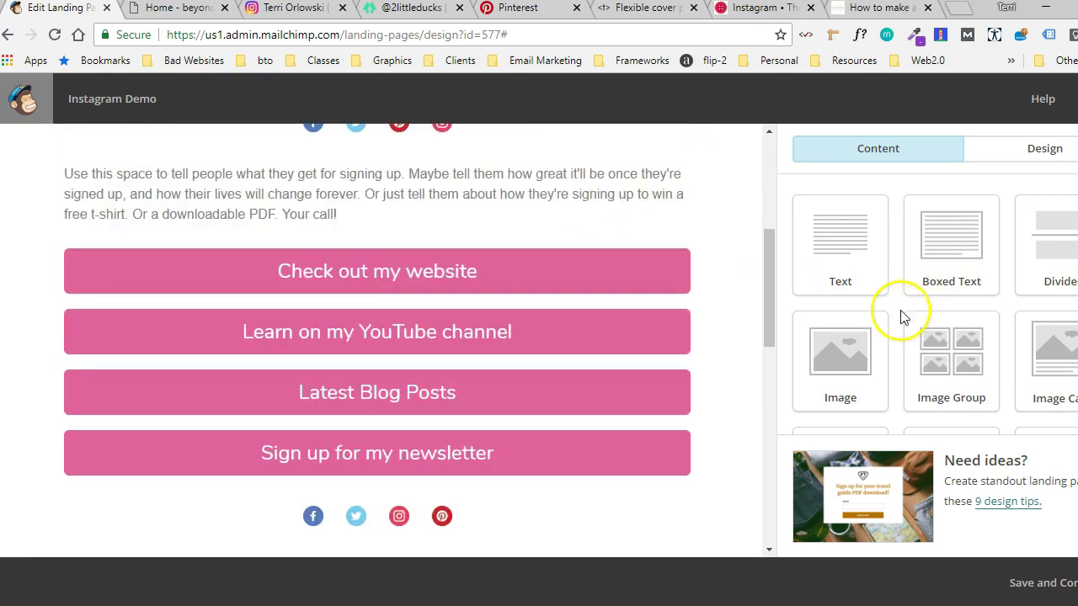
{"action": "scroll", "coordinate": [993, 295], "scroll_direction": "down", "scroll_amount": 1}
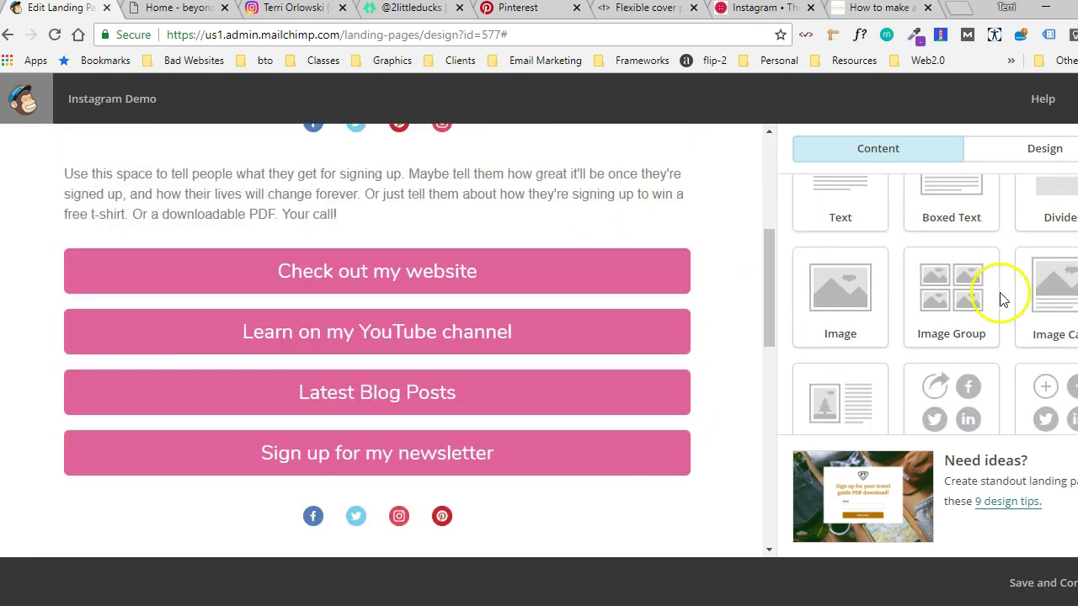
{"action": "scroll", "coordinate": [1003, 299], "scroll_direction": "down", "scroll_amount": 1}
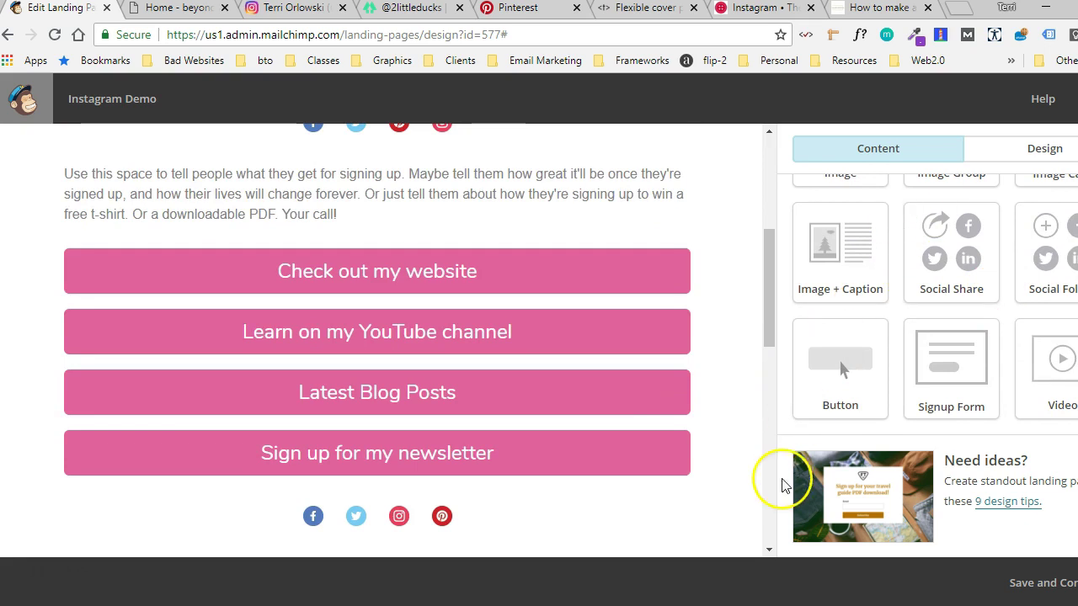
{"action": "scroll", "coordinate": [655, 375], "scroll_direction": "up", "scroll_amount": 3}
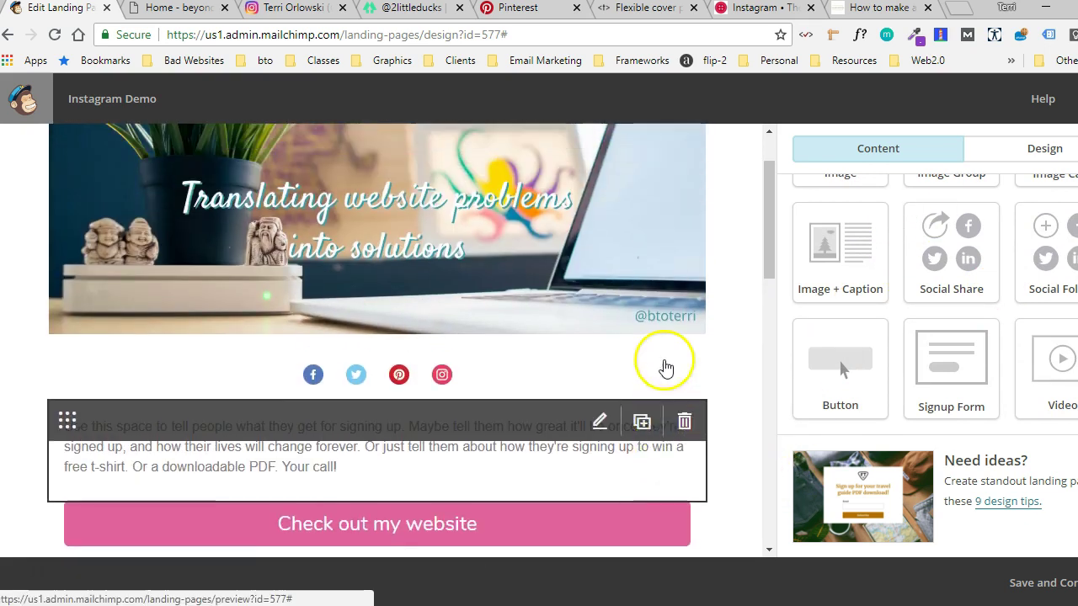
{"action": "scroll", "coordinate": [690, 387], "scroll_direction": "down", "scroll_amount": 4}
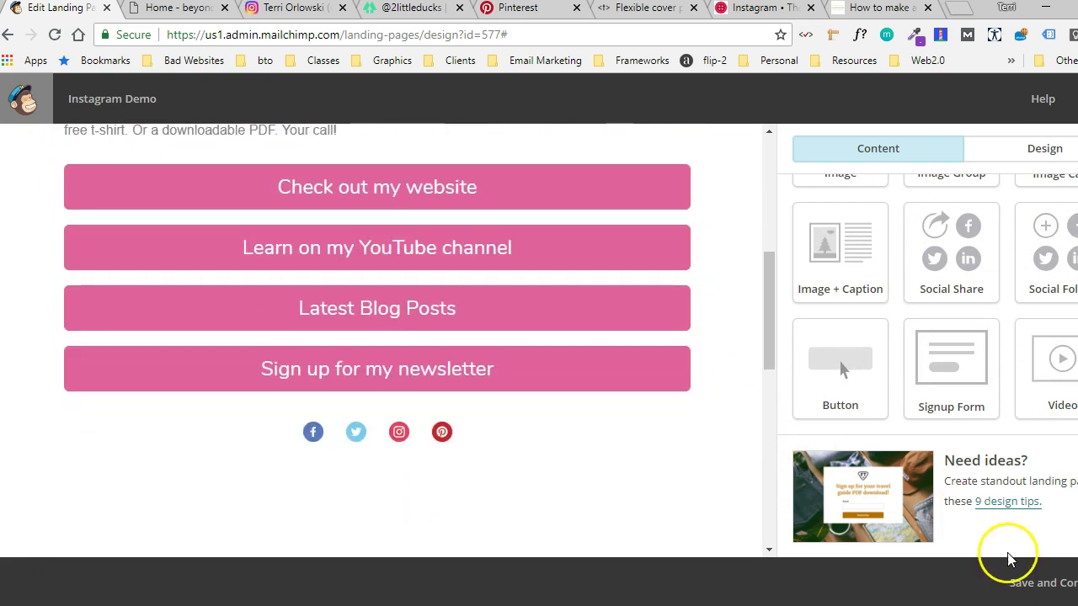
- Save the page design, continue to the landing page checklist and set the page title to "Welcome from Instagram!"
{"action": "left_click", "coordinate": [1029, 581]}
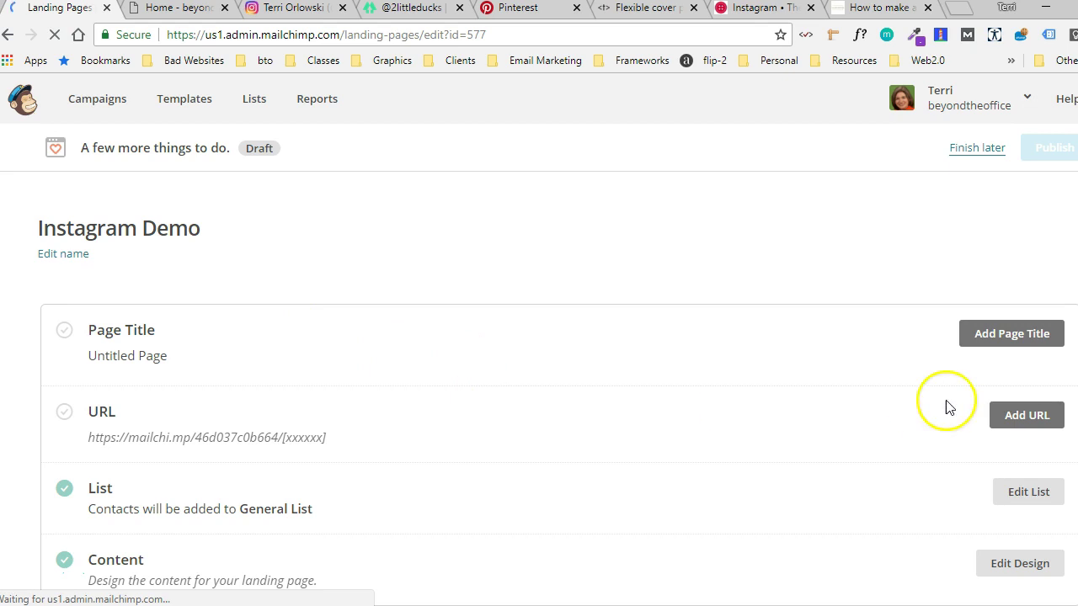
{"action": "left_click", "coordinate": [1016, 337]}
{"action": "left_click_drag", "start_coordinate": [364, 376], "coordinate": [42, 394]}
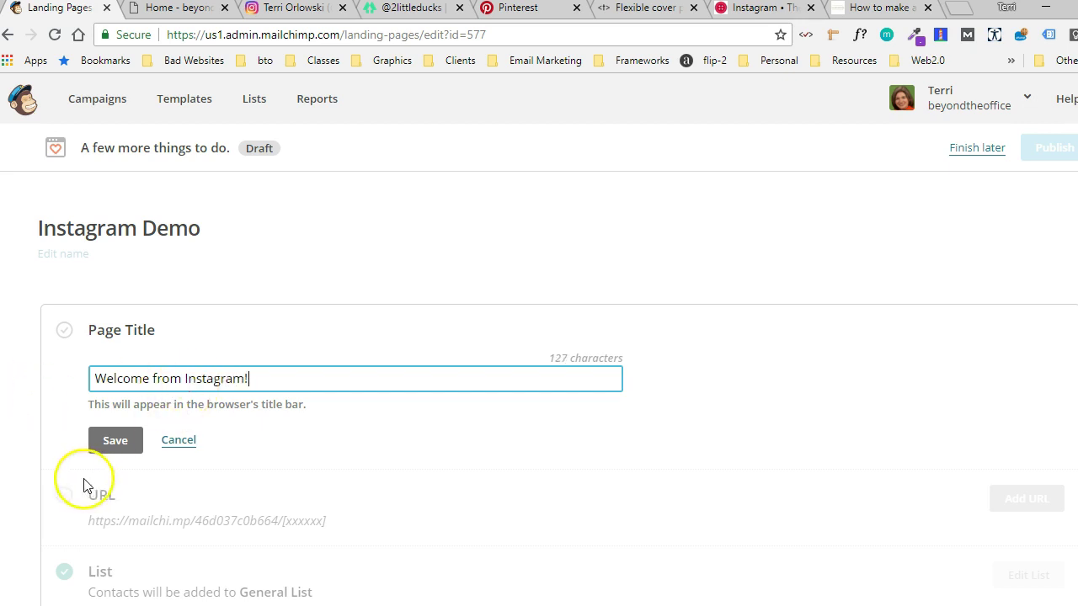
{"action": "left_click", "coordinate": [110, 440]}
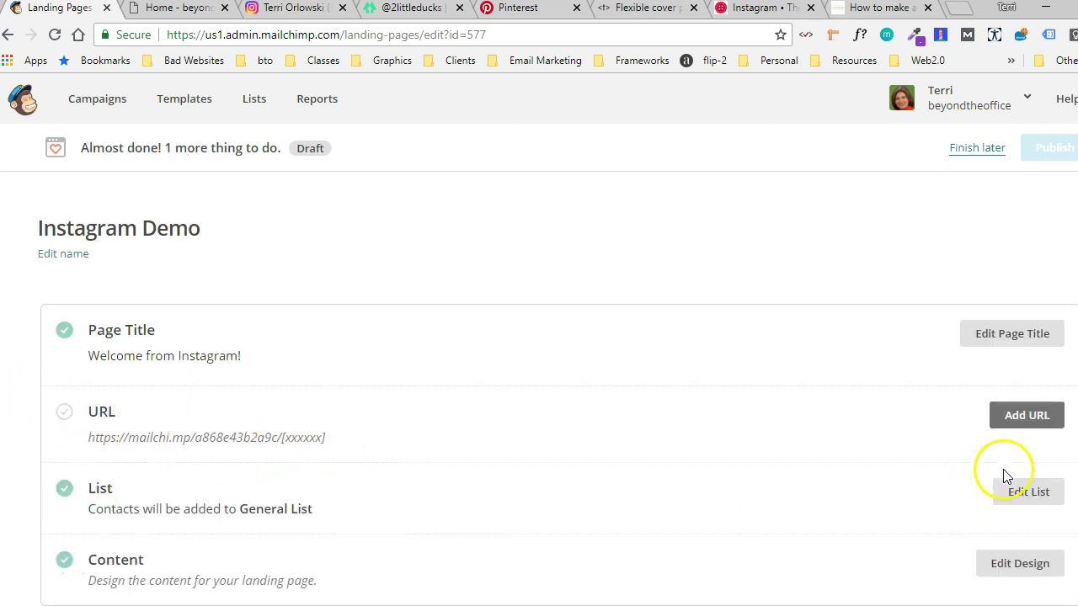
- Set the custom ending of the landing page URL to "btolinks" and save it
{"action": "left_click", "coordinate": [1021, 416]}
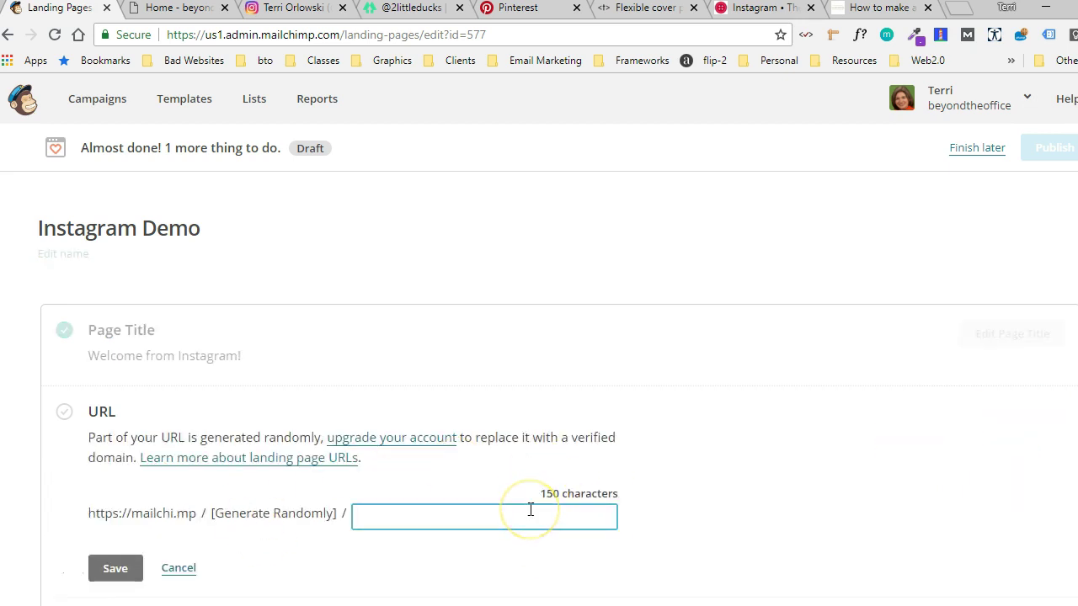
{"action": "key", "text": "BackSpace"}
{"action": "type", "text": "btolinks"}
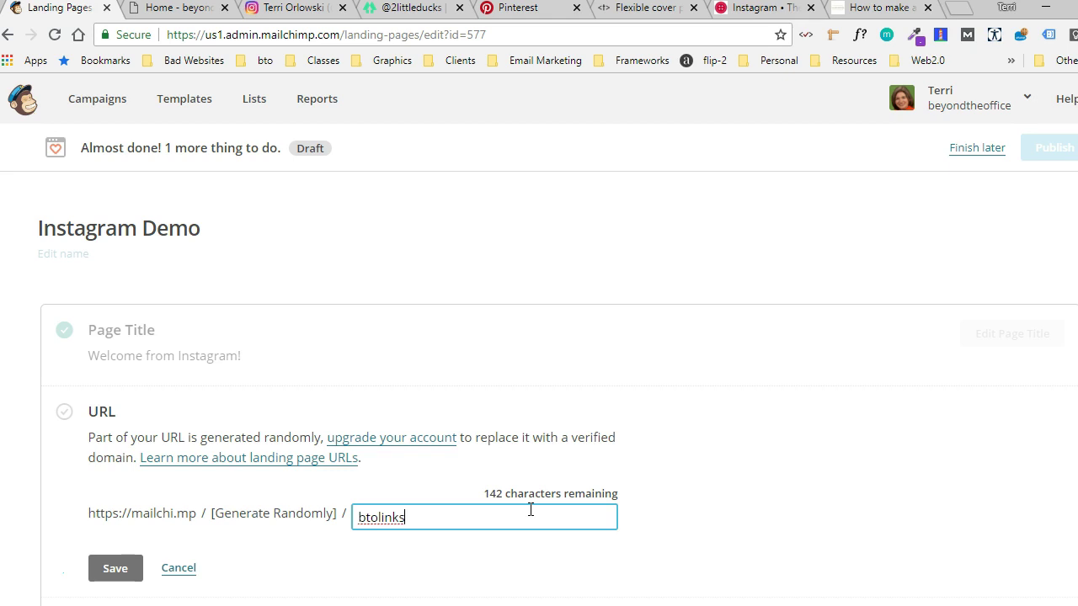
{"action": "left_click", "coordinate": [697, 457]}
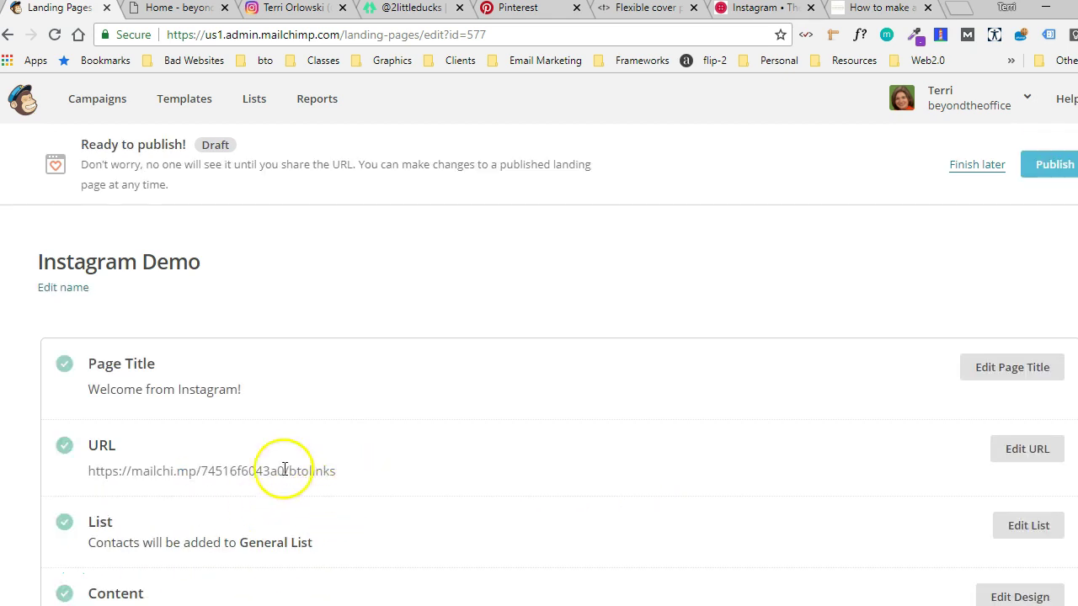
- Review the landing page checklist, covering the page title, URL, list, content and tracking settings
{"action": "scroll", "coordinate": [577, 435], "scroll_direction": "down", "scroll_amount": 1}
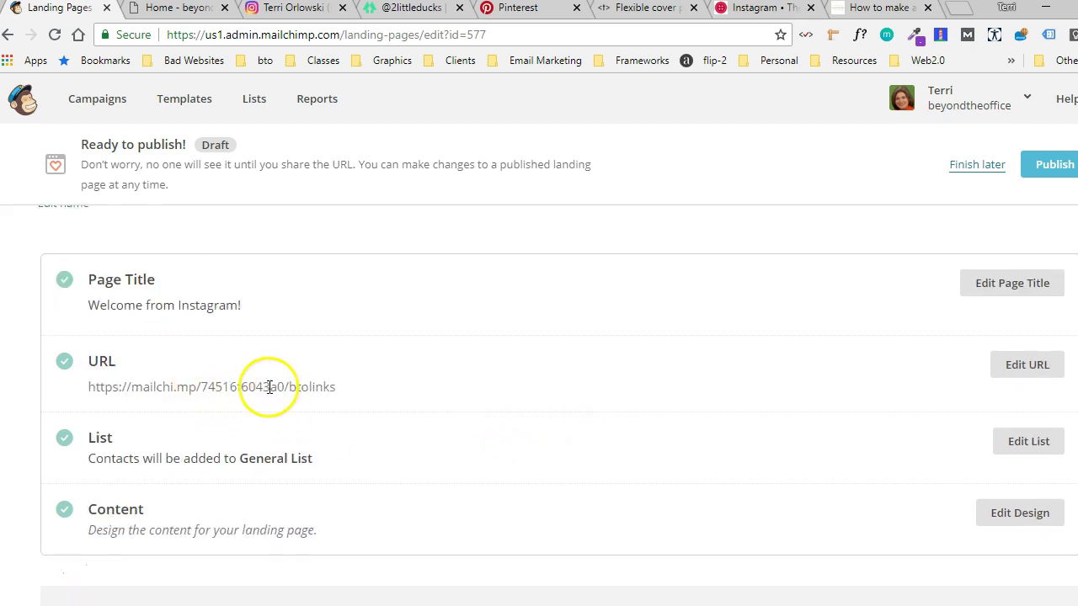
{"action": "scroll", "coordinate": [270, 388], "scroll_direction": "down", "scroll_amount": 2}
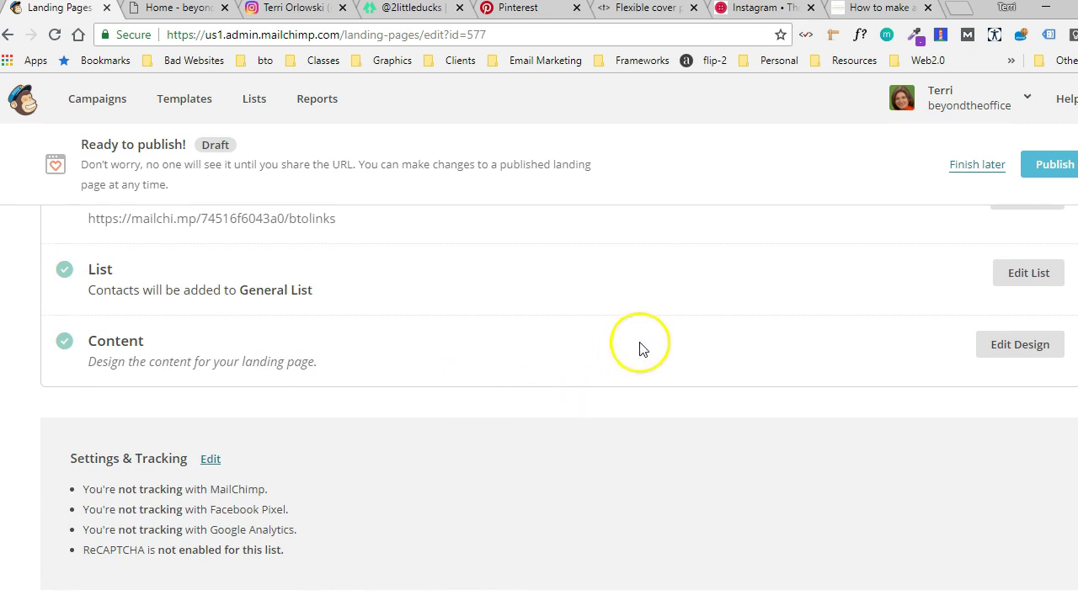
{"action": "scroll", "coordinate": [657, 362], "scroll_direction": "up", "scroll_amount": 1}
{"action": "scroll", "coordinate": [729, 378], "scroll_direction": "up", "scroll_amount": 1}
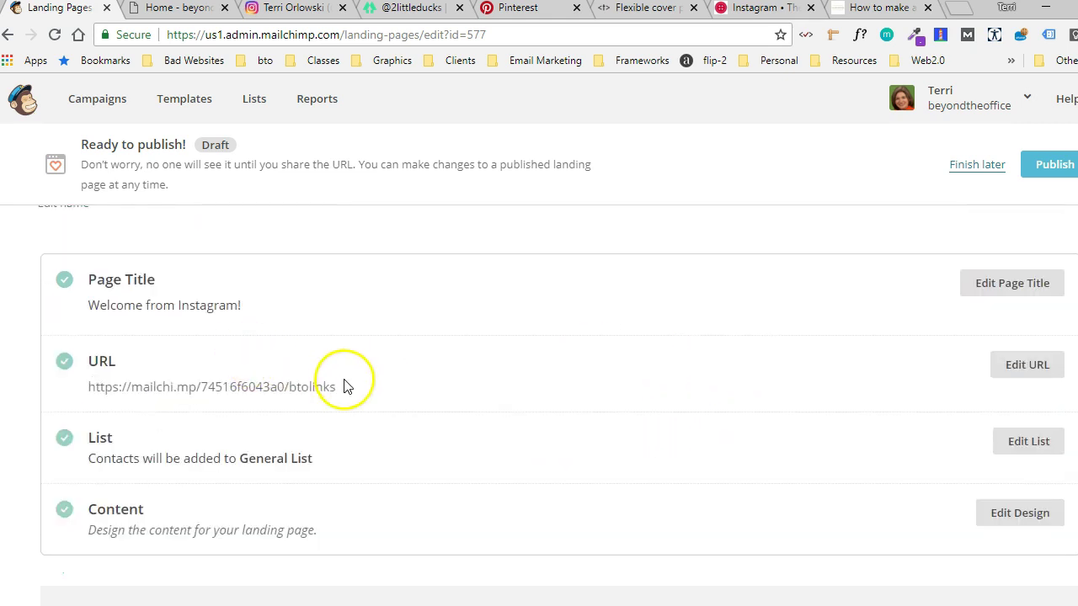
{"action": "left_click_drag", "start_coordinate": [348, 385], "coordinate": [95, 384]}
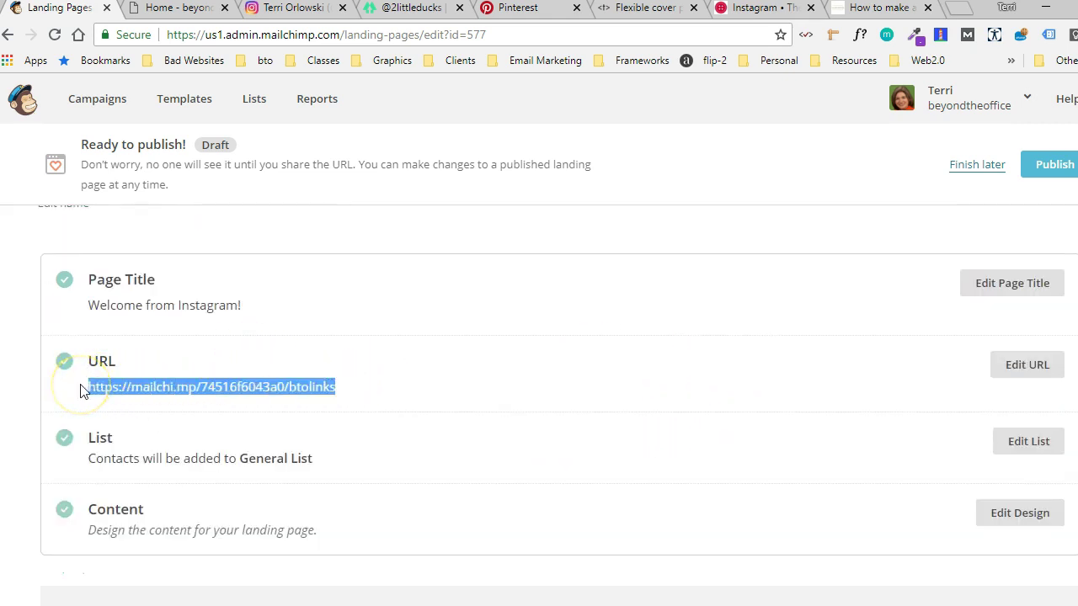
{"action": "scroll", "coordinate": [349, 402], "scroll_direction": "down", "scroll_amount": 4}
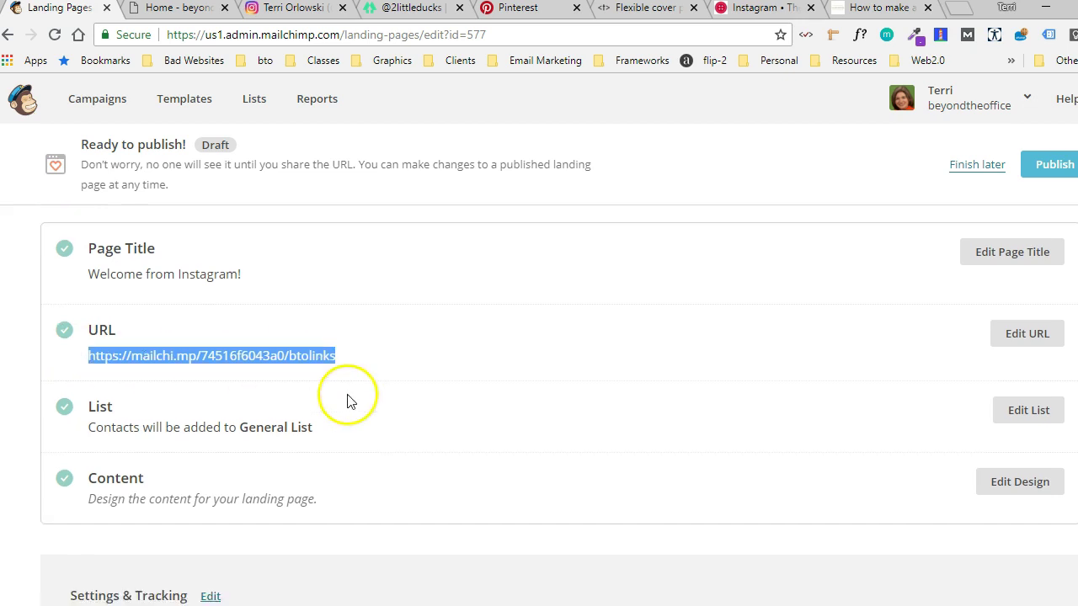
{"action": "scroll", "coordinate": [550, 409], "scroll_direction": "up", "scroll_amount": 2}
{"action": "scroll", "coordinate": [610, 407], "scroll_direction": "up", "scroll_amount": 3}
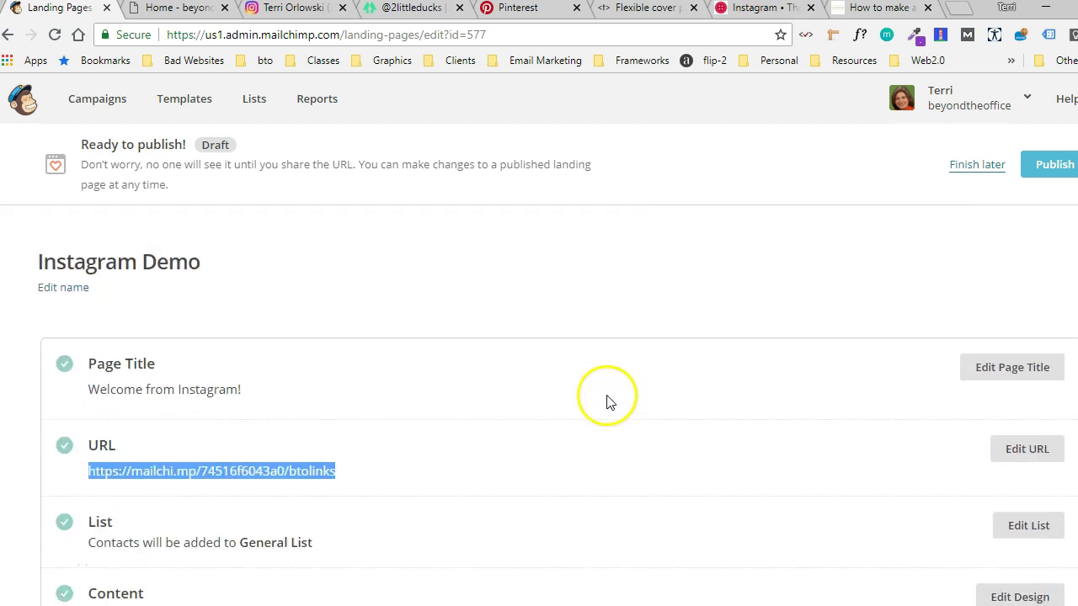
{"action": "triple_click", "coordinate": [320, 394]}
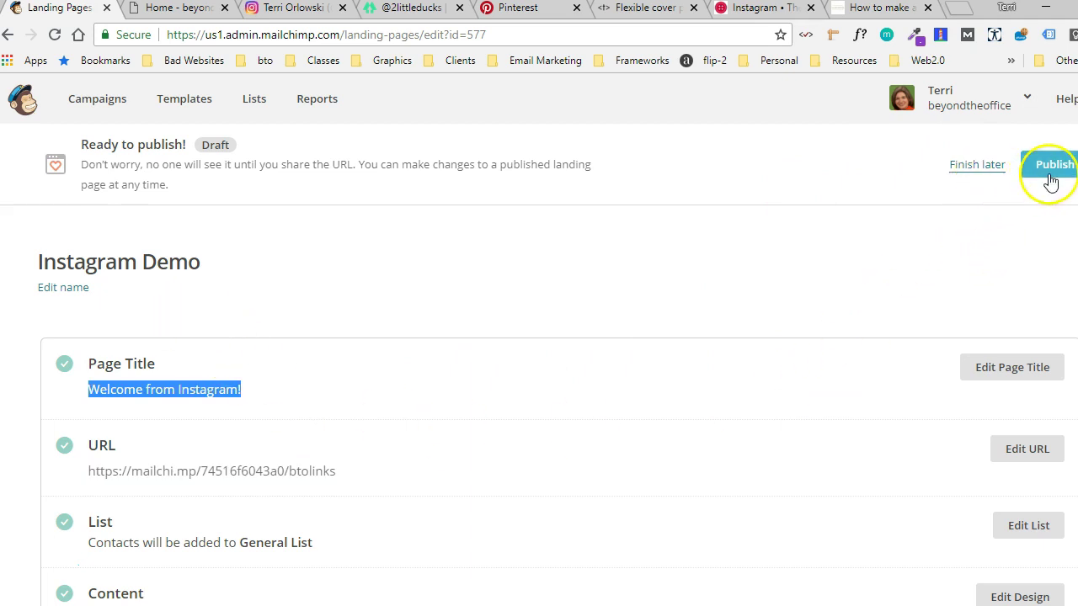
- Publish the landing page and copy the address of its live link
{"action": "left_click", "coordinate": [1050, 180]}
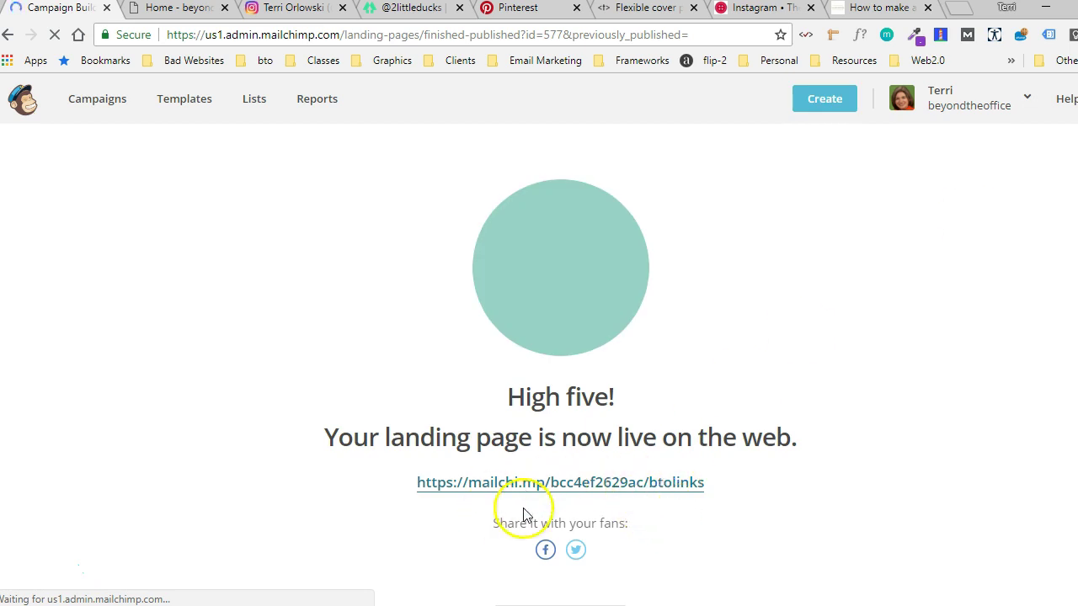
{"action": "right_click", "coordinate": [546, 491]}
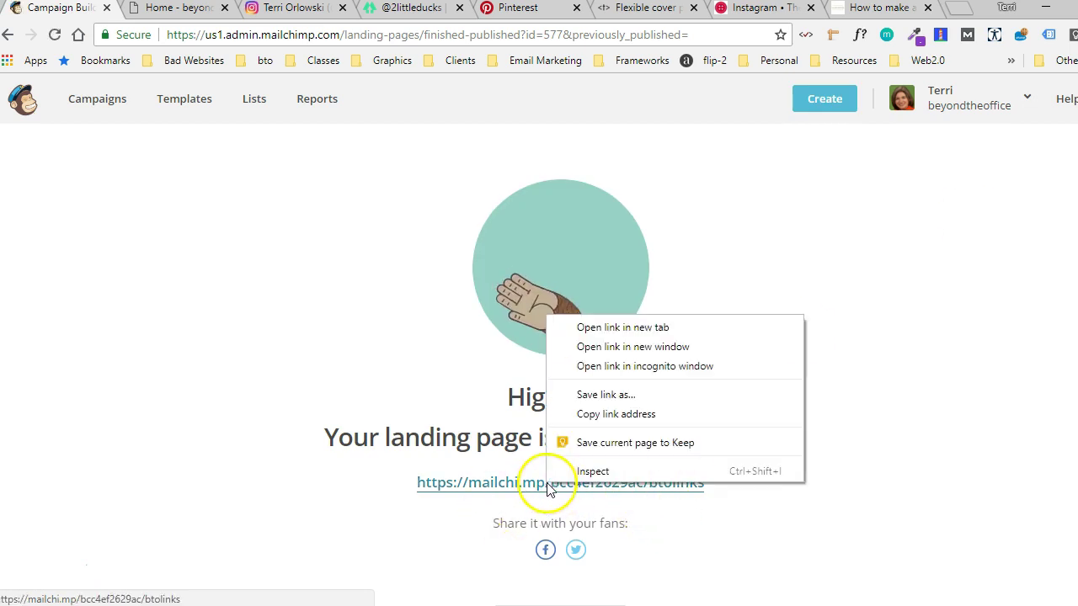
{"action": "left_click", "coordinate": [607, 414]}
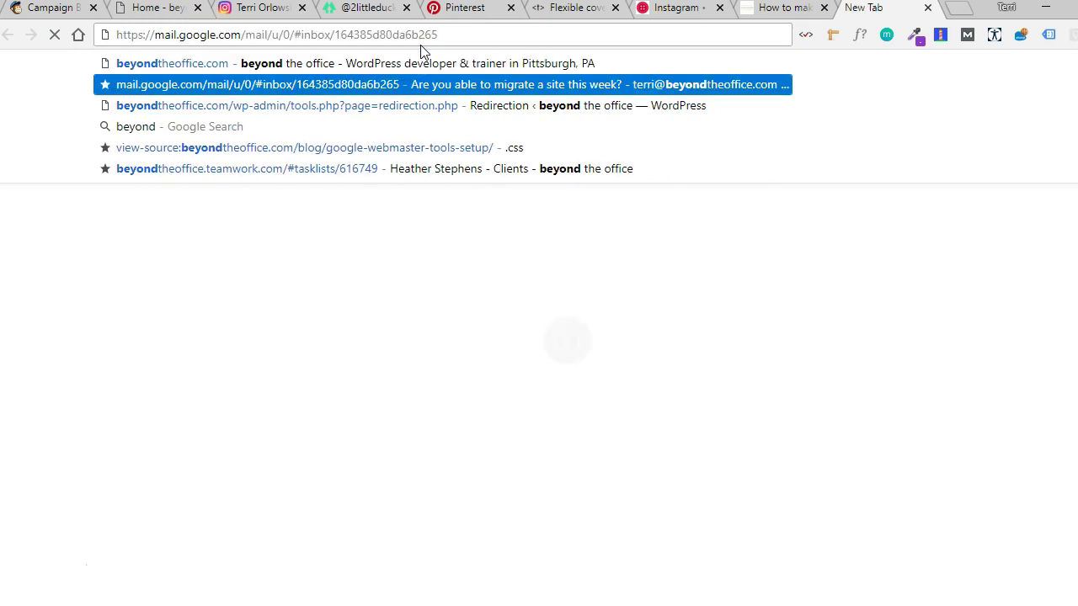
- Open the Redirection tool in the beyondtheoffice.com WordPress admin in a new browser tab and look over its redirect list
{"action": "key", "text": "Down"}
{"action": "key", "text": "Return"}
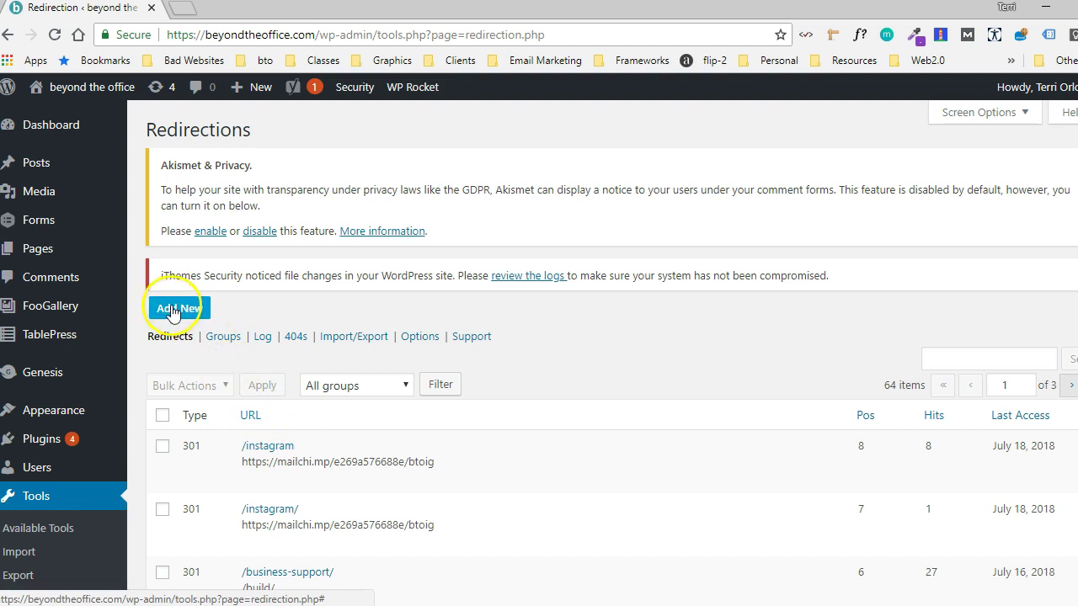
{"action": "scroll", "coordinate": [202, 337], "scroll_direction": "down", "scroll_amount": 3}
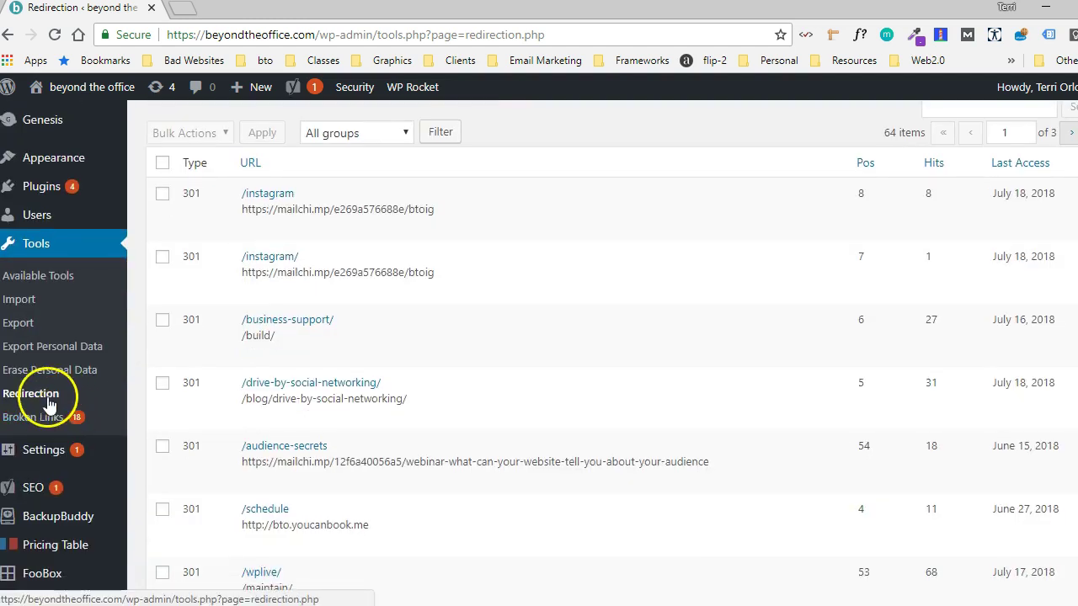
{"action": "scroll", "coordinate": [199, 366], "scroll_direction": "up", "scroll_amount": 2}
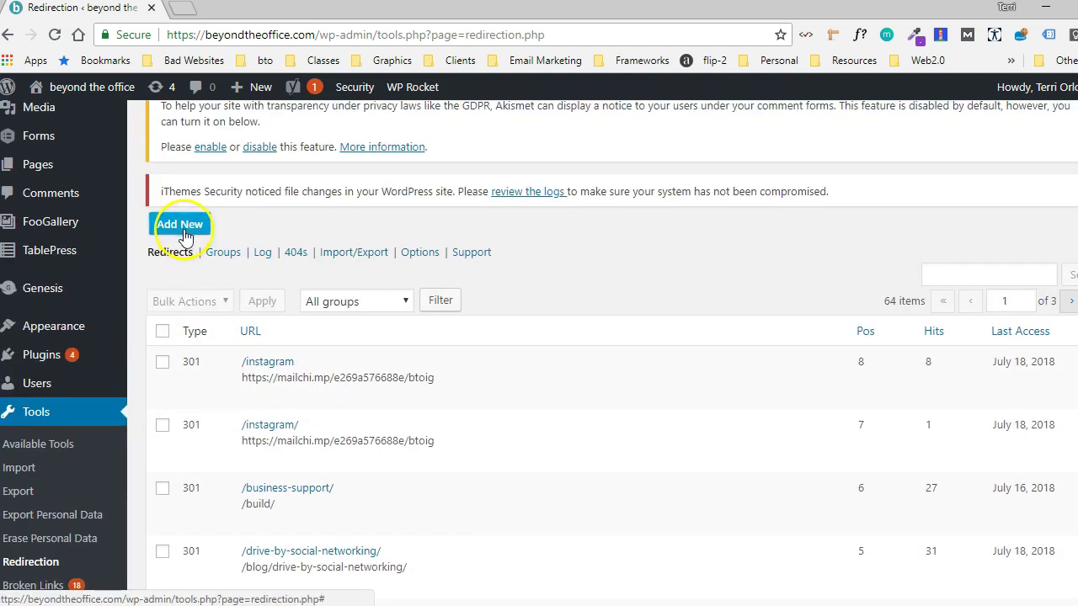
{"action": "left_click", "coordinate": [174, 223]}
{"action": "left_click", "coordinate": [332, 378]}
{"action": "type", "text": "/links"}
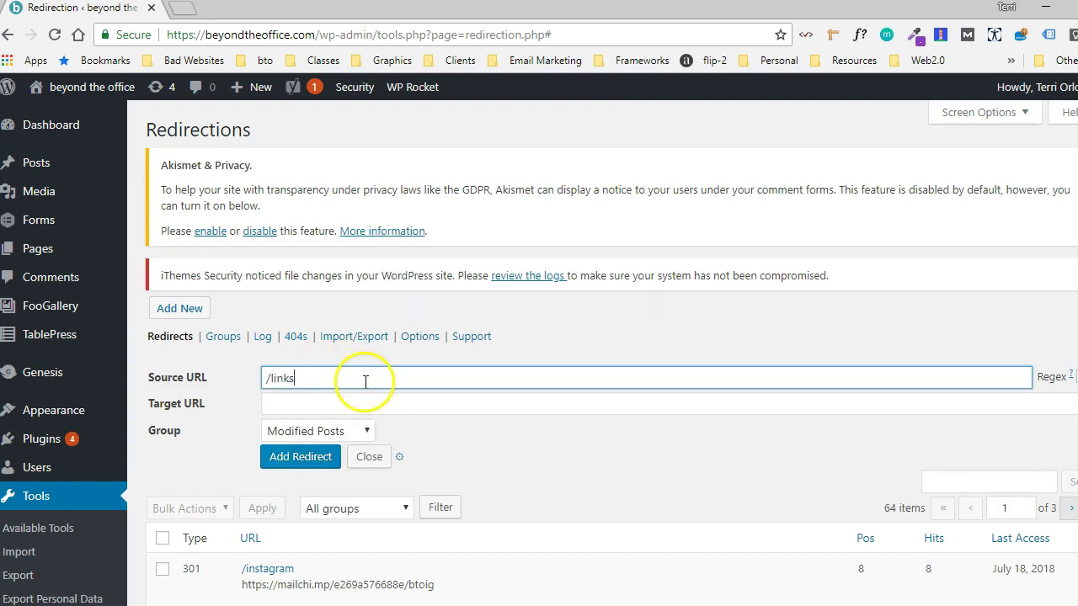
{"action": "left_click", "coordinate": [370, 406]}
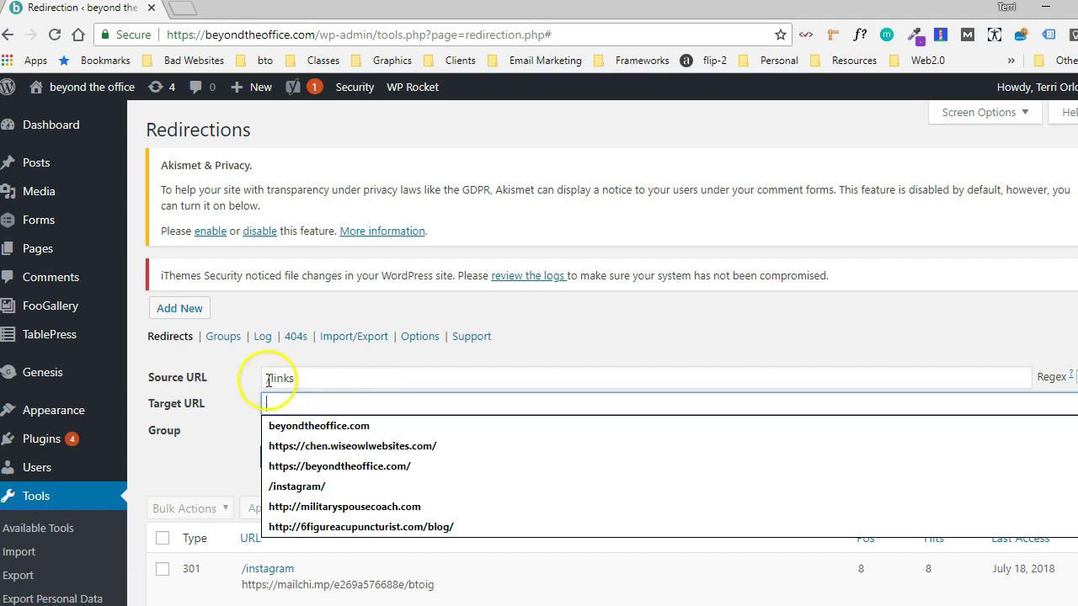
{"action": "key", "text": "ctrl+v"}
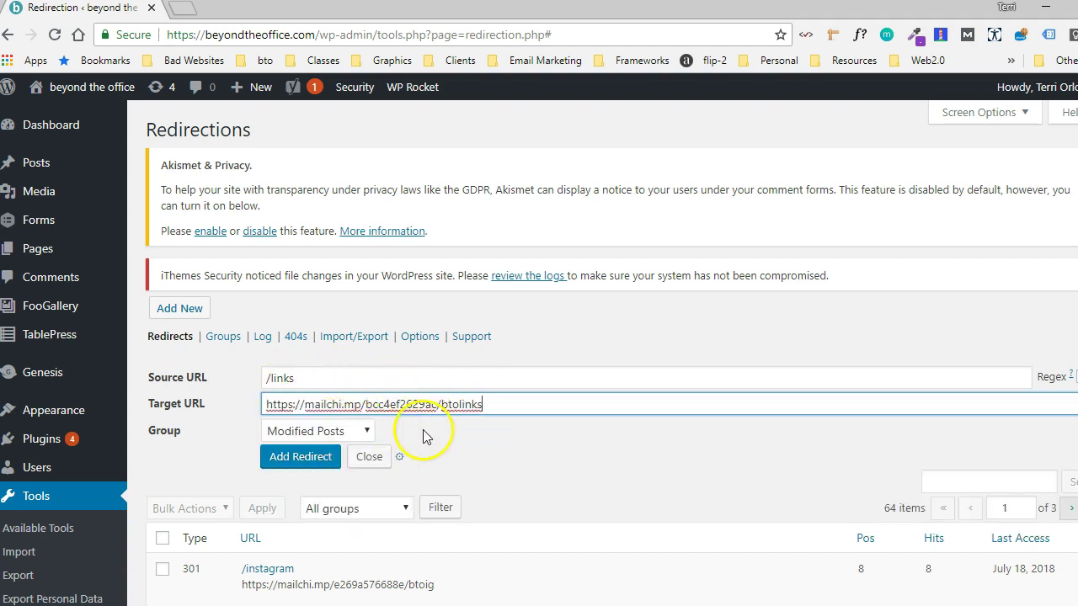
{"action": "left_click", "coordinate": [293, 457]}
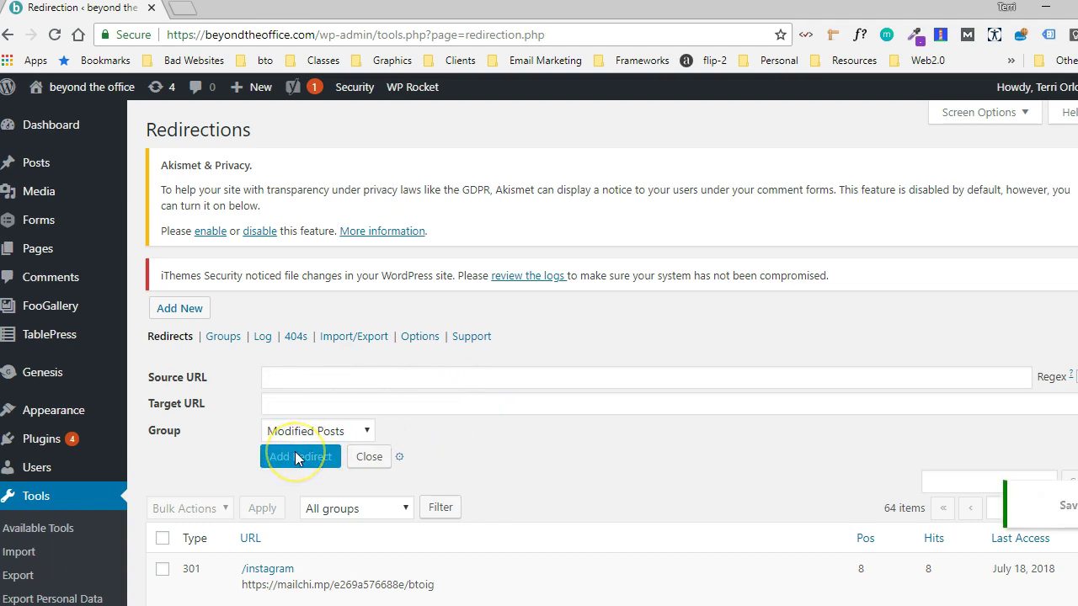
- Test the "/links" redirect from the redirect list and review the live landing page's header image, placeholder text, link buttons and social icons
{"action": "scroll", "coordinate": [481, 421], "scroll_direction": "down", "scroll_amount": 2}
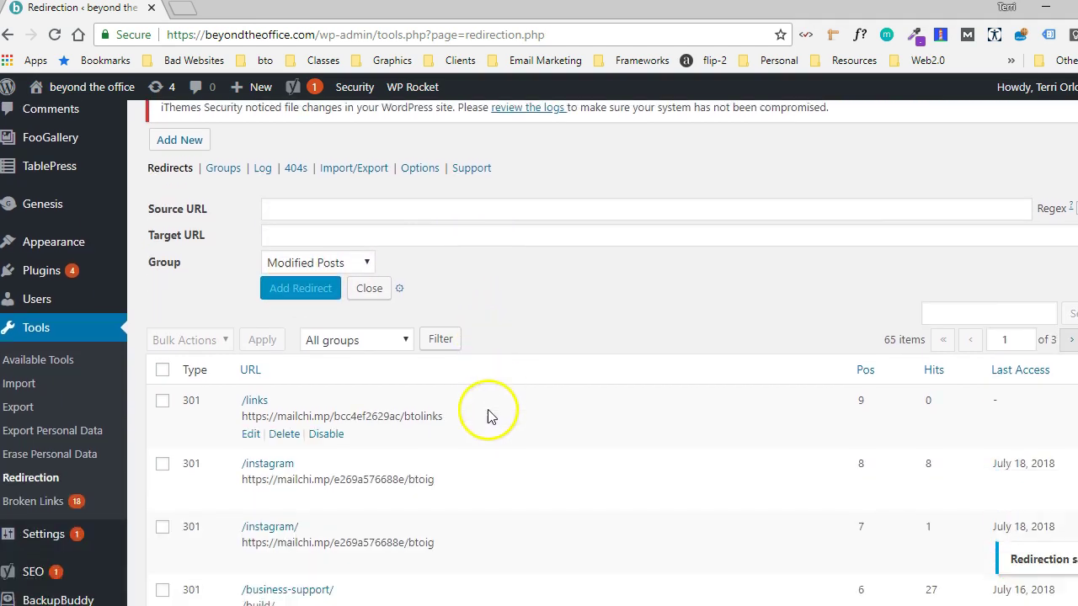
{"action": "left_click", "coordinate": [262, 409]}
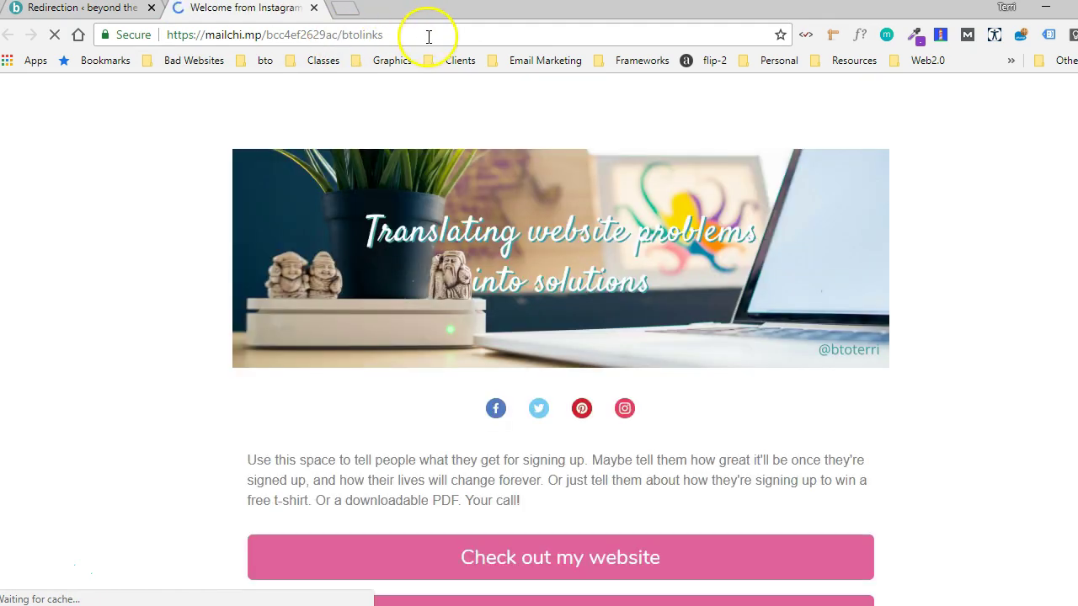
{"action": "scroll", "coordinate": [594, 266], "scroll_direction": "down", "scroll_amount": 4}
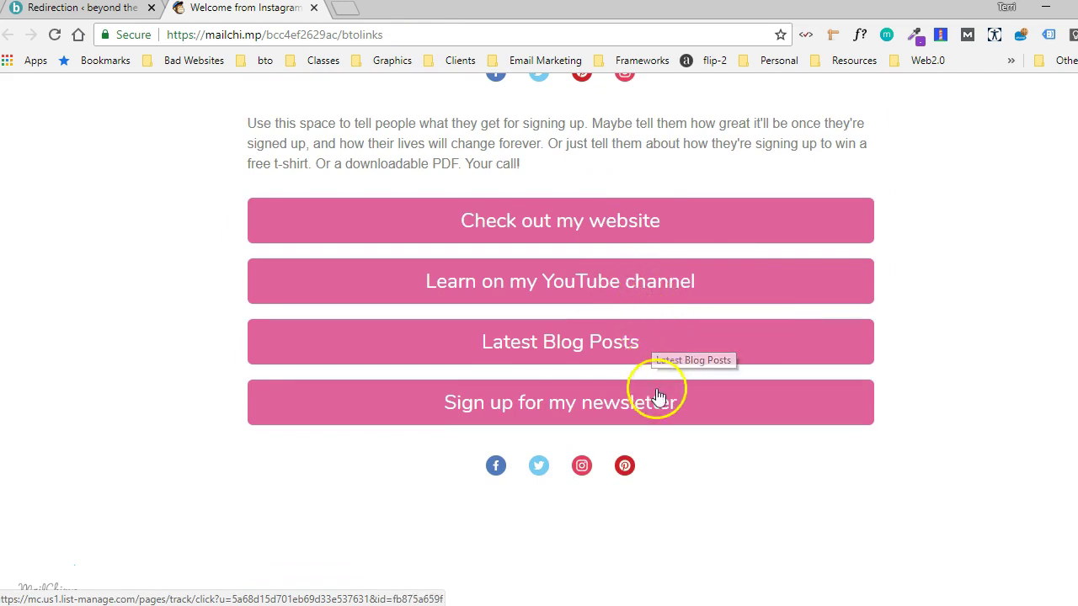
{"action": "scroll", "coordinate": [253, 348], "scroll_direction": "up", "scroll_amount": 3}
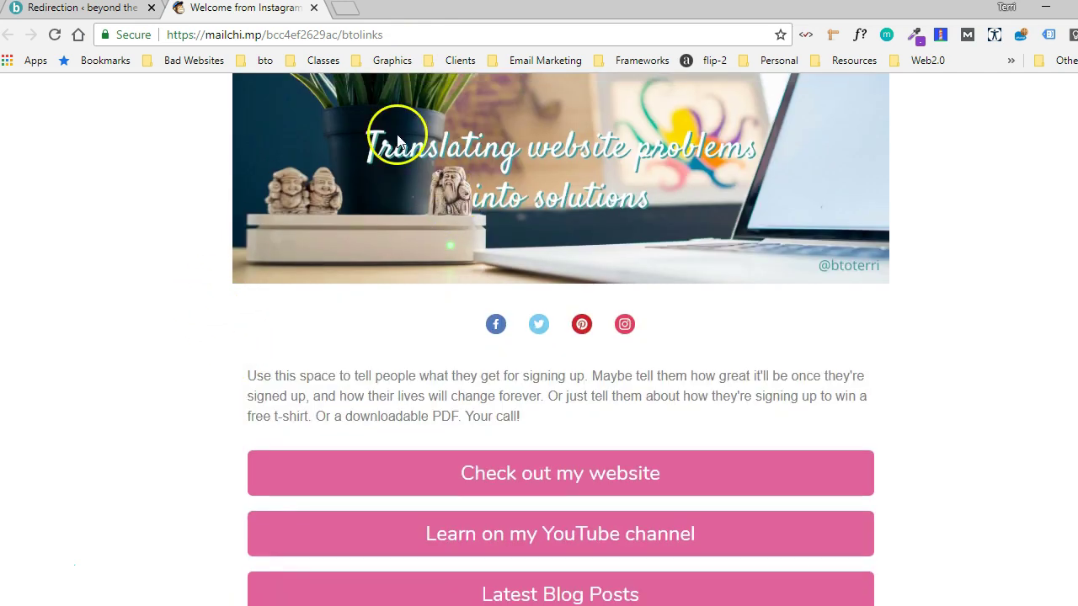
{"action": "left_click", "coordinate": [117, 8]}
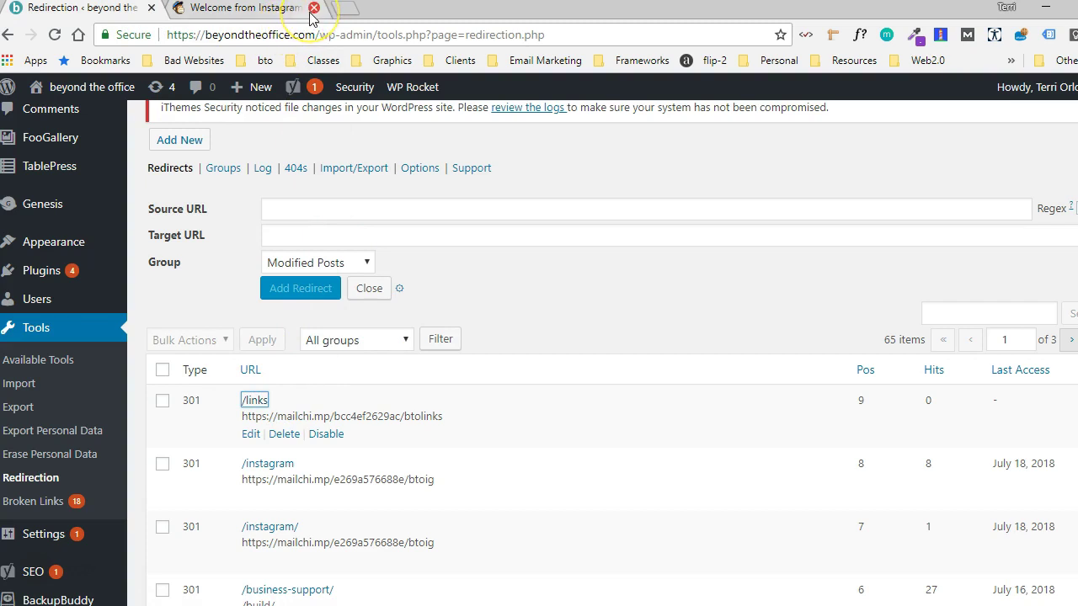
{"action": "left_click", "coordinate": [281, 9]}
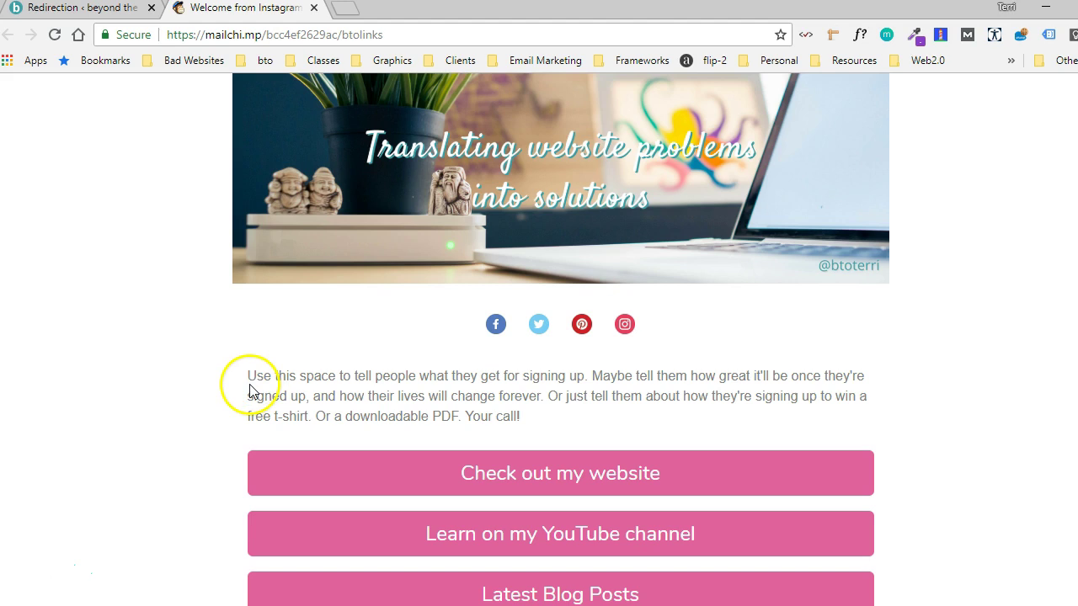
{"action": "scroll", "coordinate": [166, 479], "scroll_direction": "down", "scroll_amount": 2}
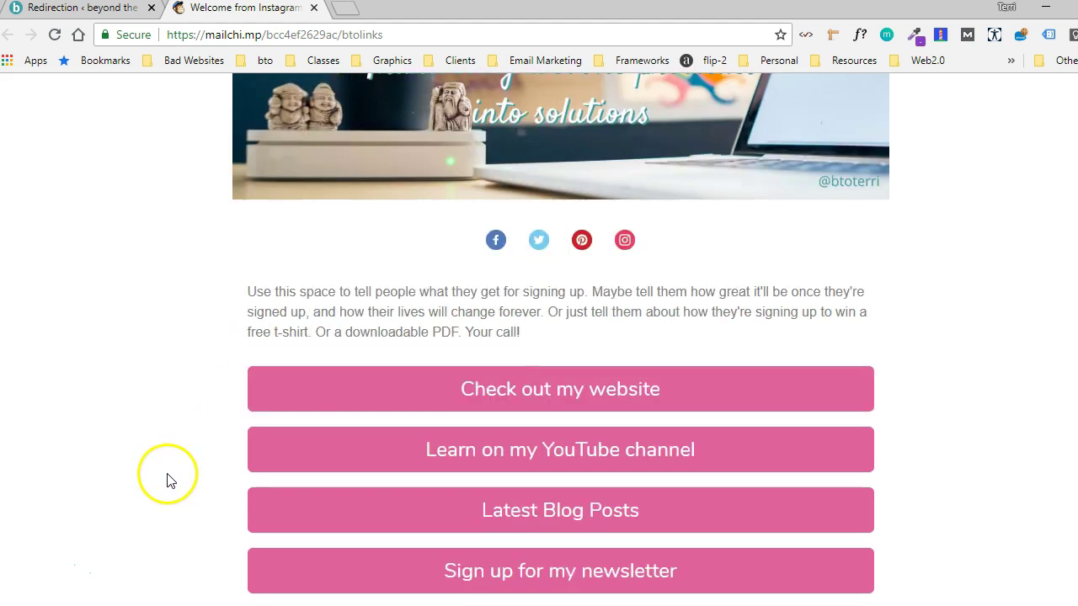